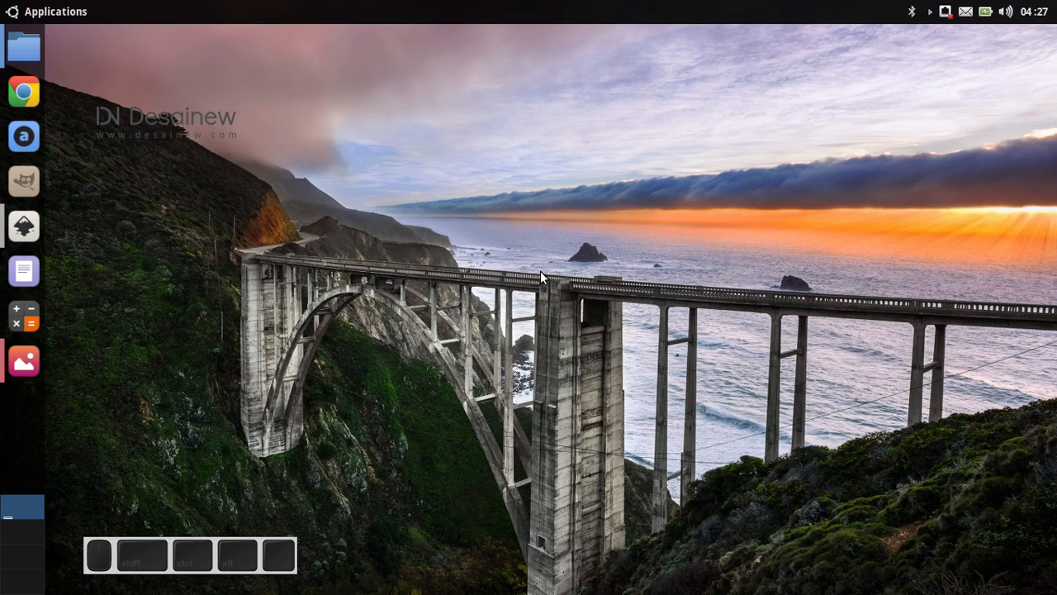
- Examine the lotus logo reference image Lotus-Logo-Inkscape.png and its construction circles, and minimise the image viewer
click(24, 363)
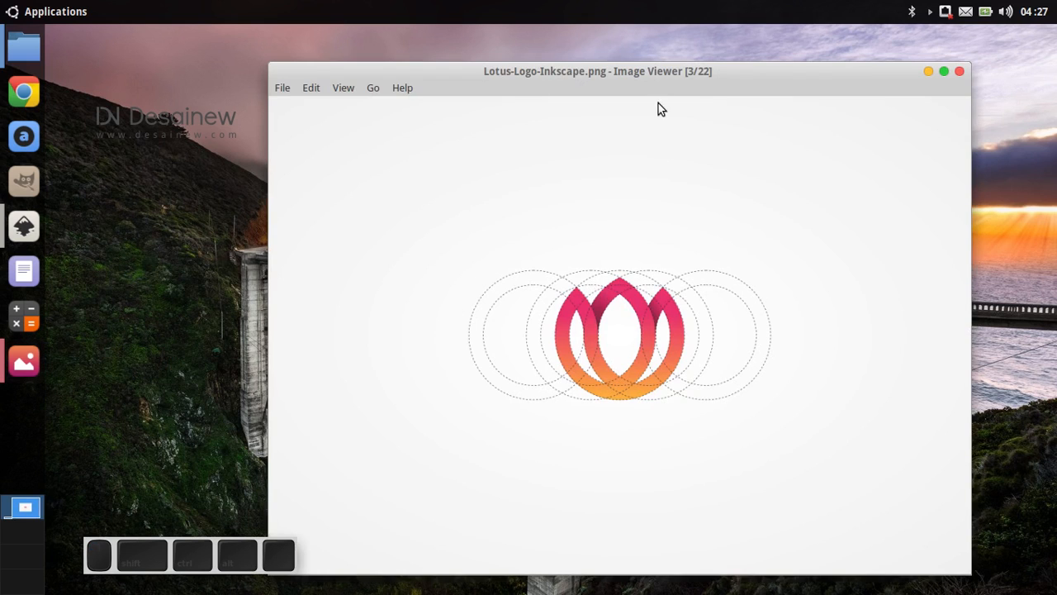
drag(674, 79, 648, 35)
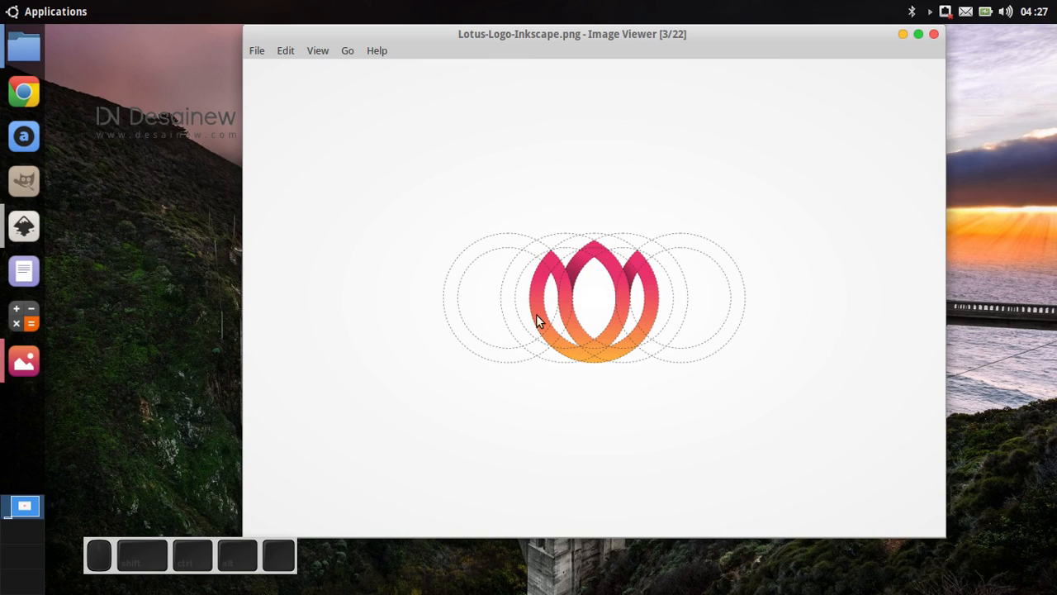
click(902, 35)
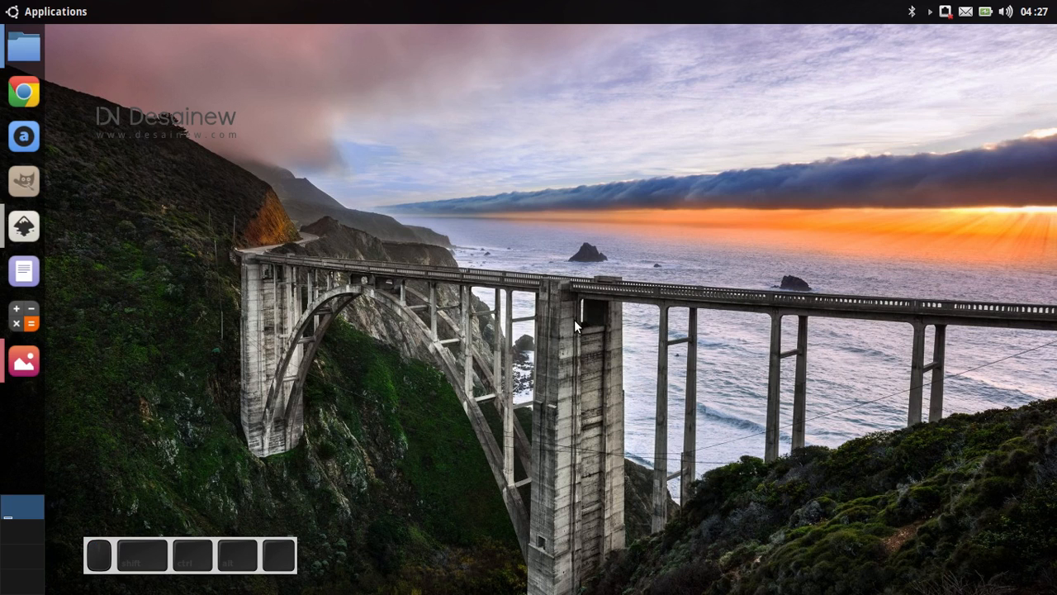
- Switch to Inkscape and rename Layer 1 as Lotus-Logo-Design
click(24, 225)
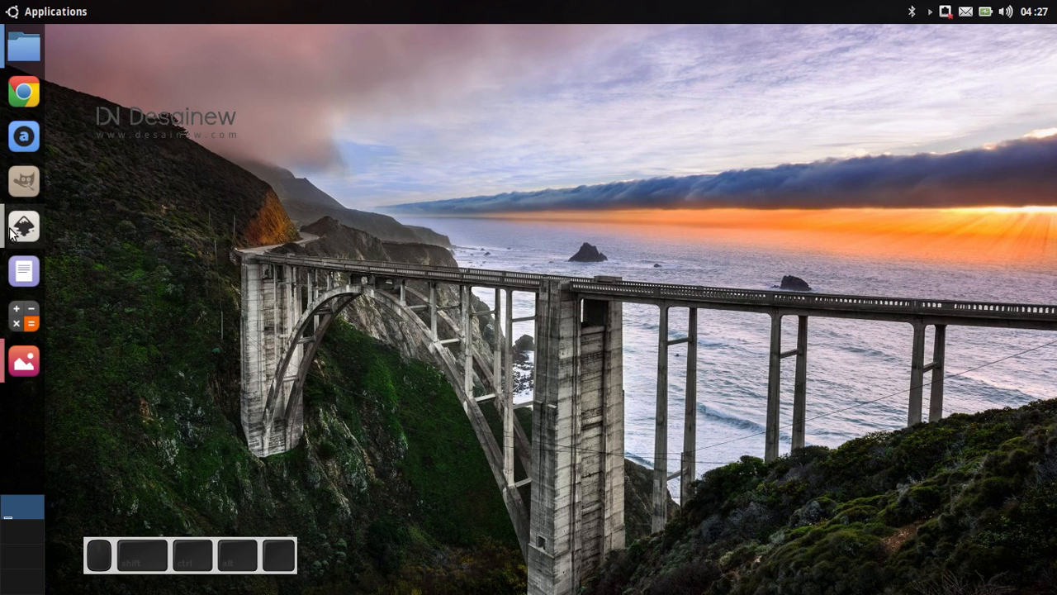
drag(252, 323, 389, 338)
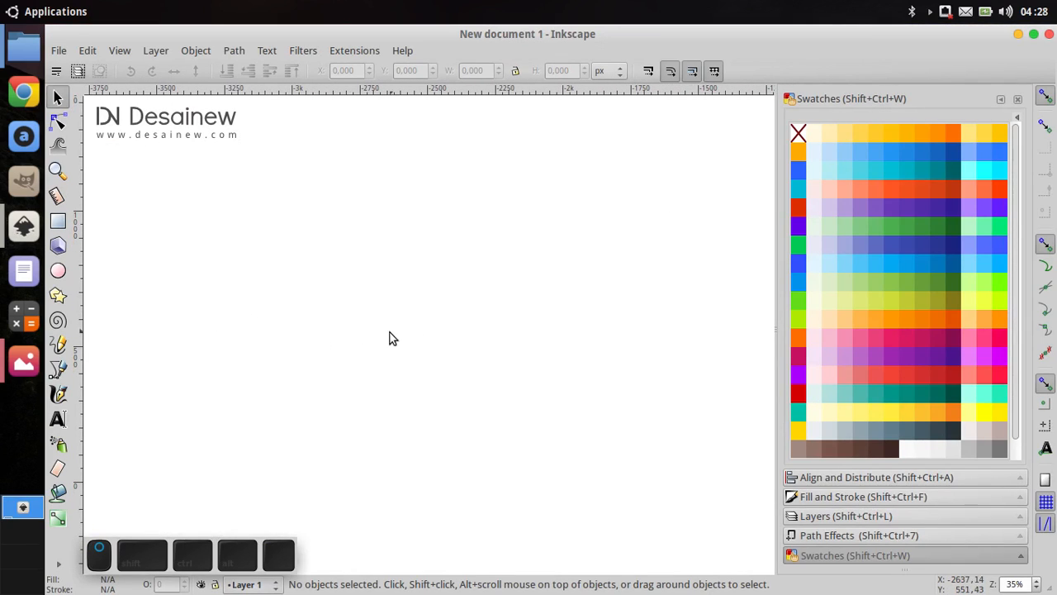
click(900, 517)
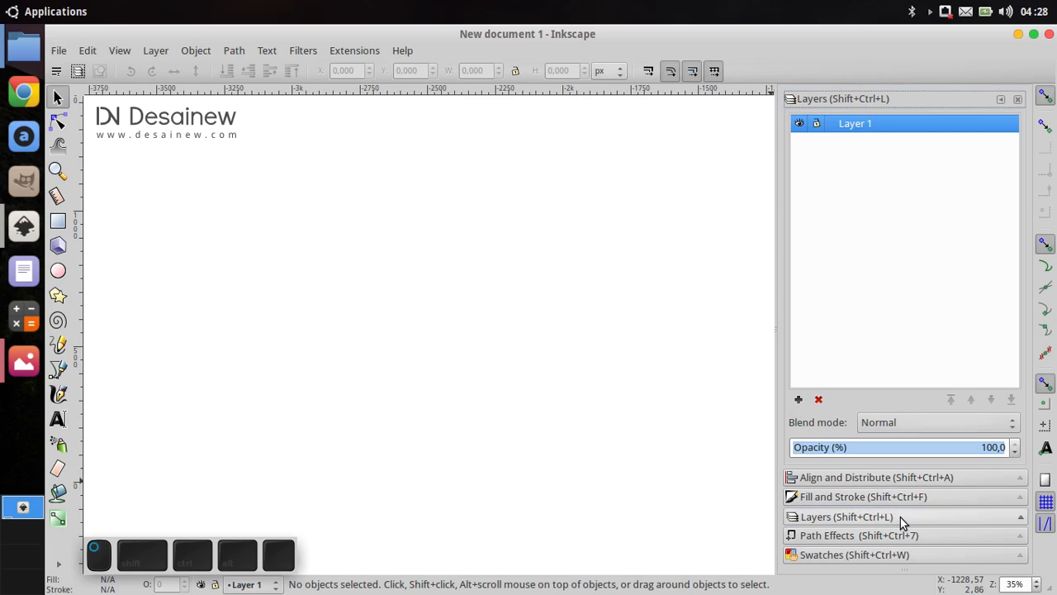
double_click(867, 124)
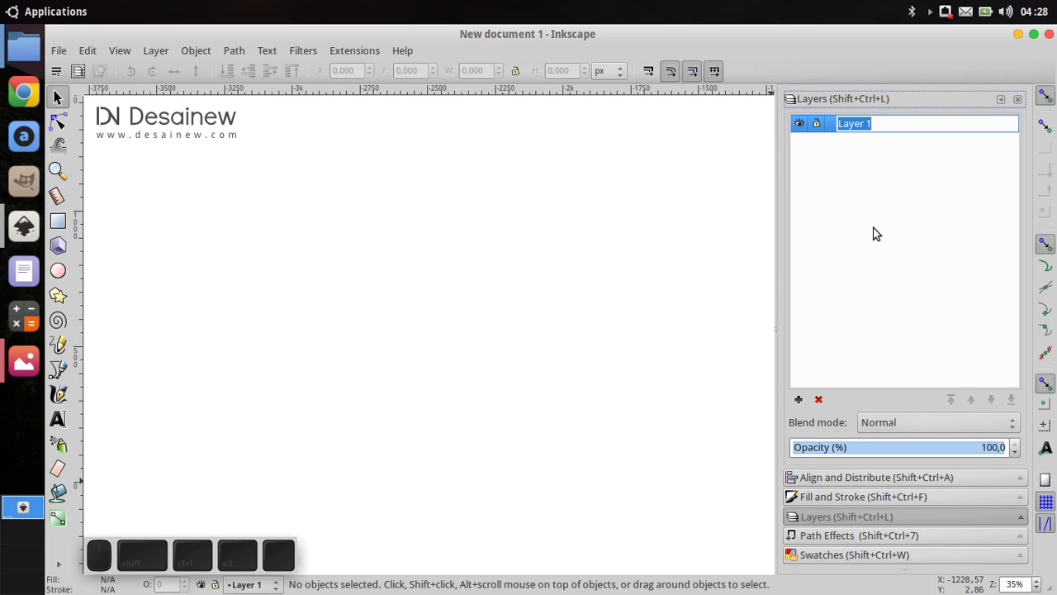
text(Lotus-L)
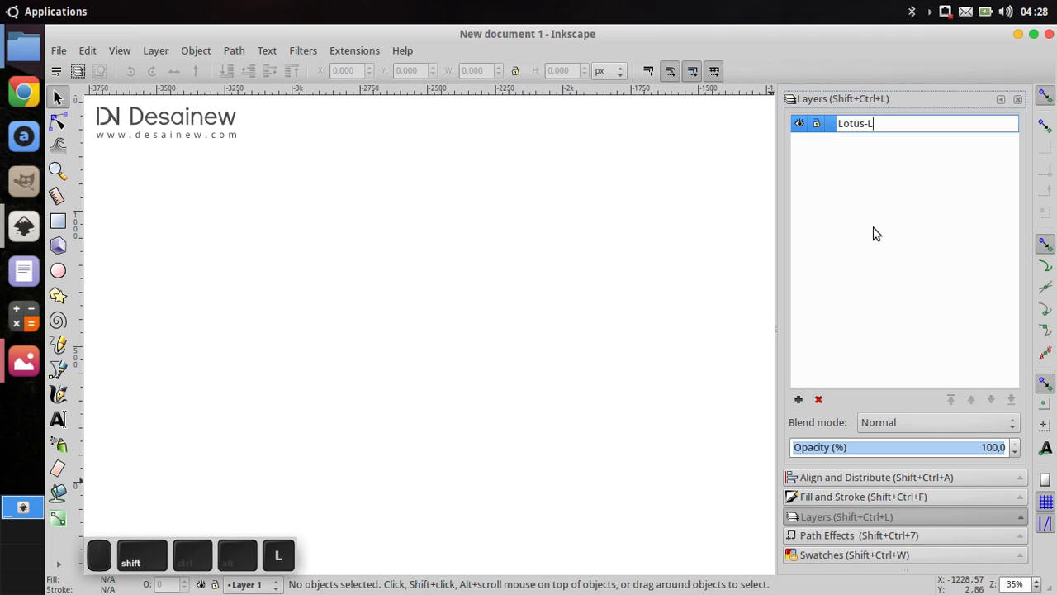
text(ogo-Design)
key(Return)
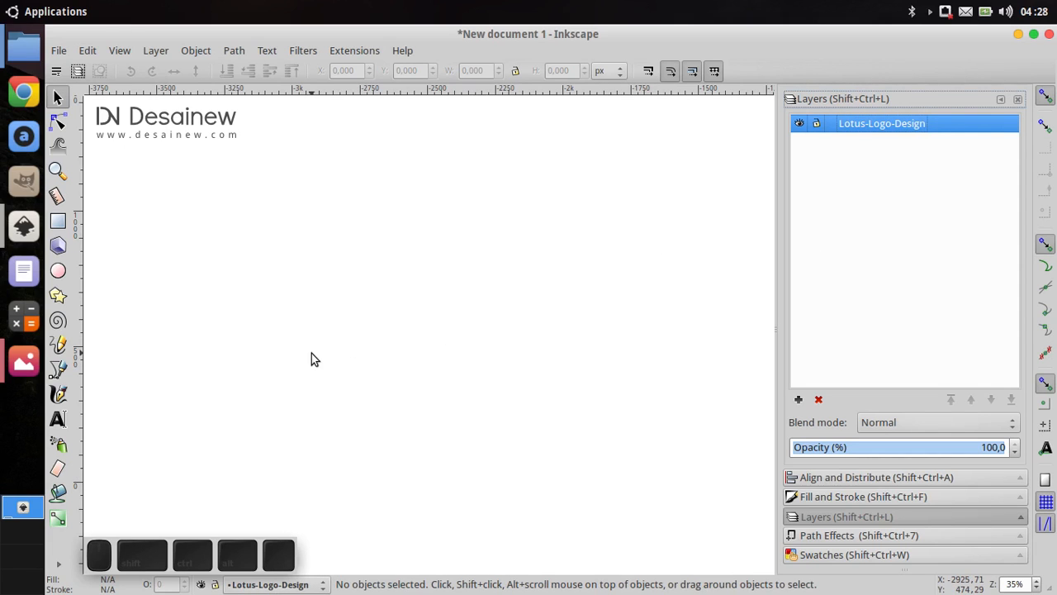
- Draw a circle about 429 px in diameter on an empty area of the canvas
drag(241, 371, 487, 358)
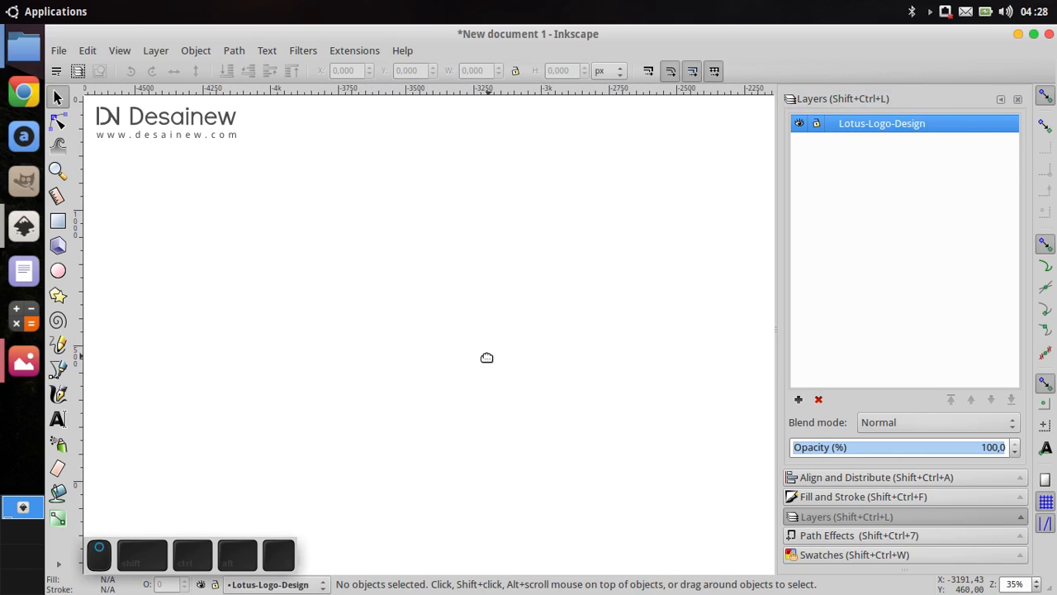
click(59, 271)
drag(295, 273, 420, 388)
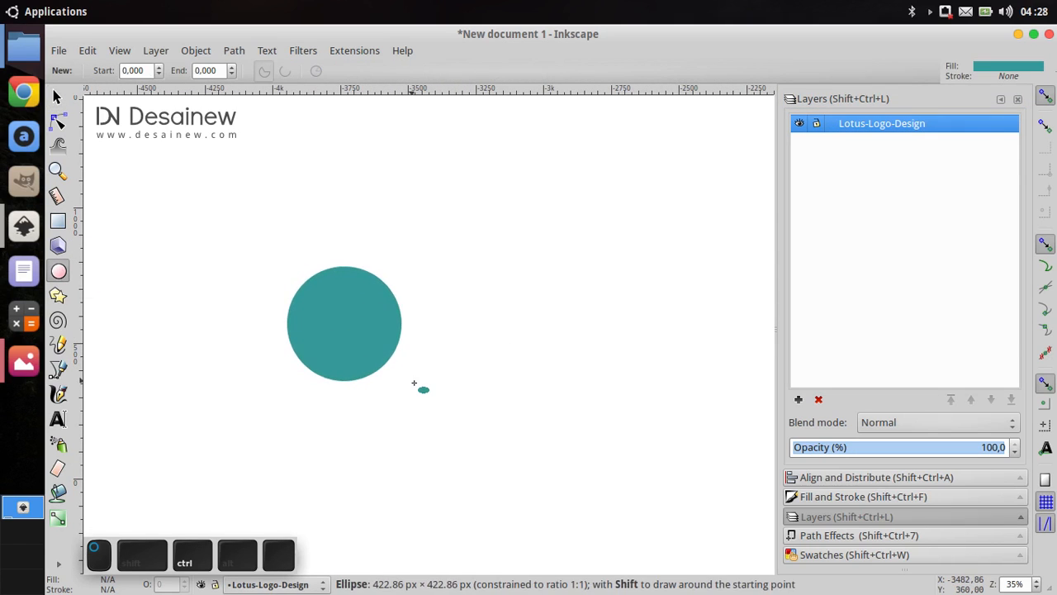
- Set the circle's width and height to 400 px each
click(57, 98)
click(475, 71)
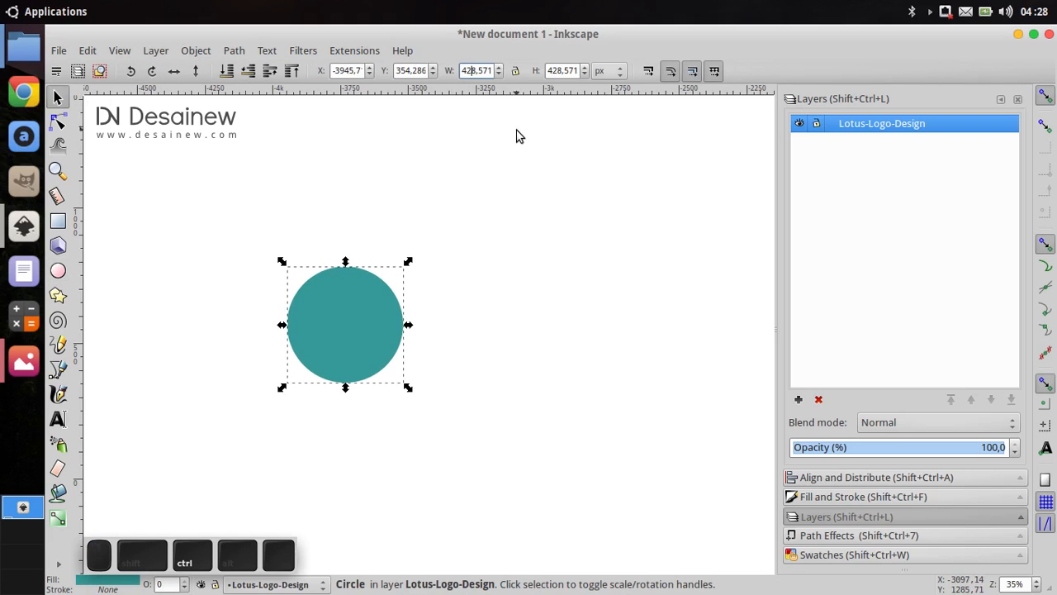
key(ctrl+a)
text(400)
key(Tab)
text(400)
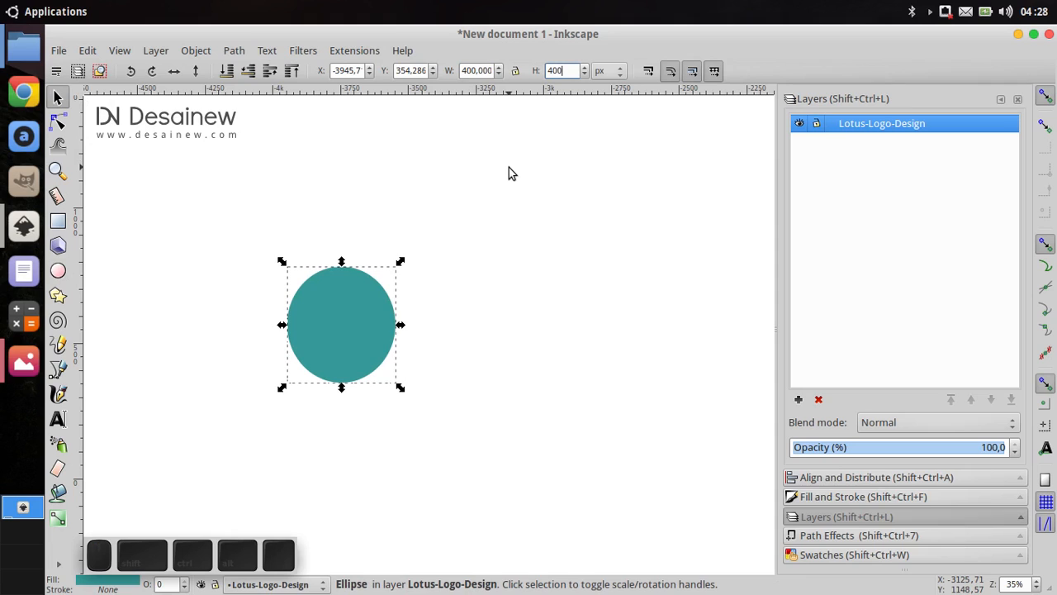
key(Return)
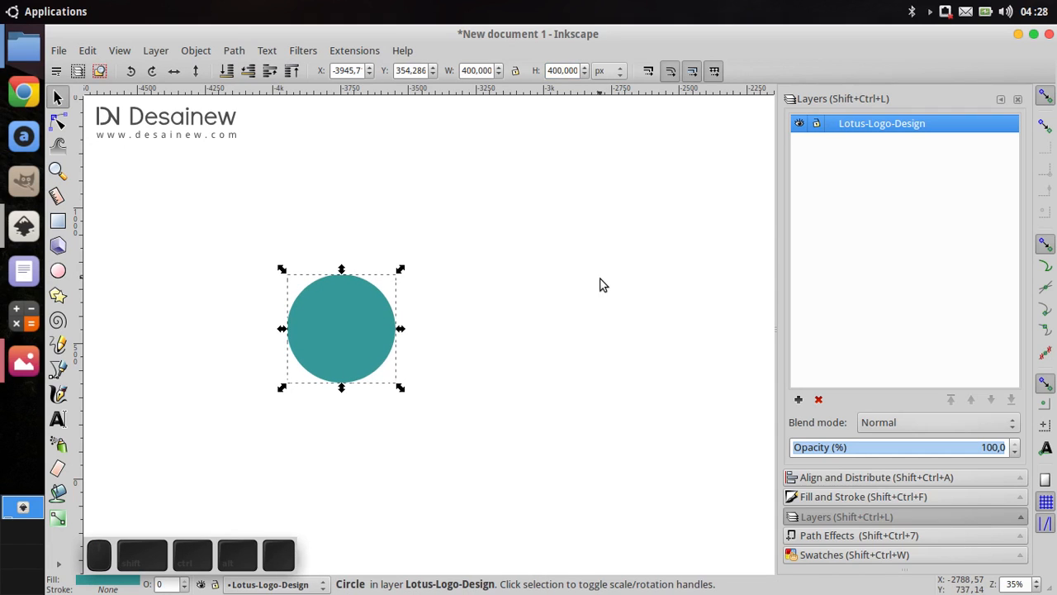
- Fill the circle with the blue swatch 0277bd and set its opacity to 60%
click(814, 554)
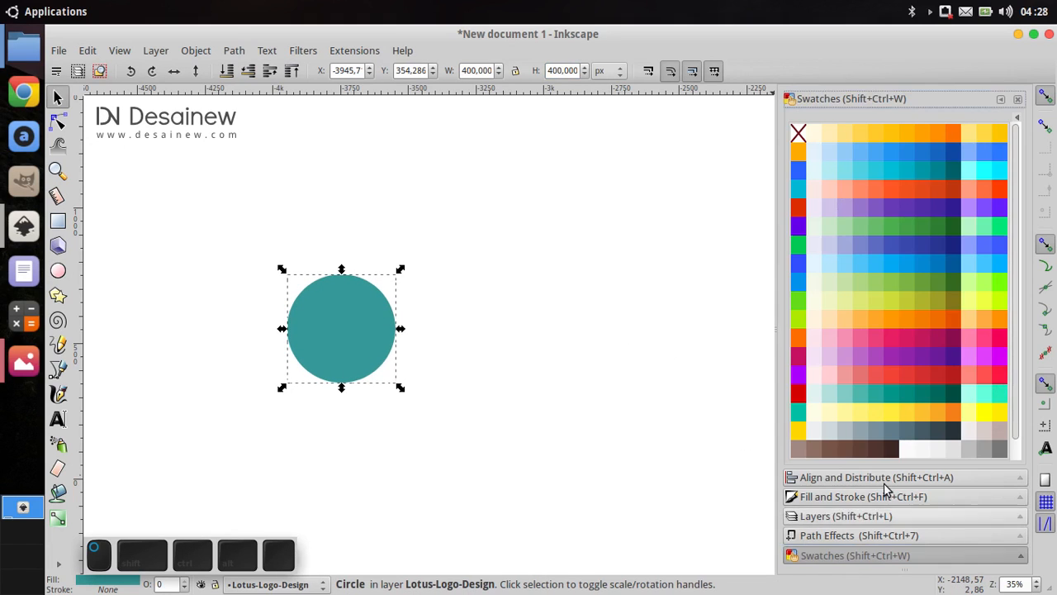
click(937, 268)
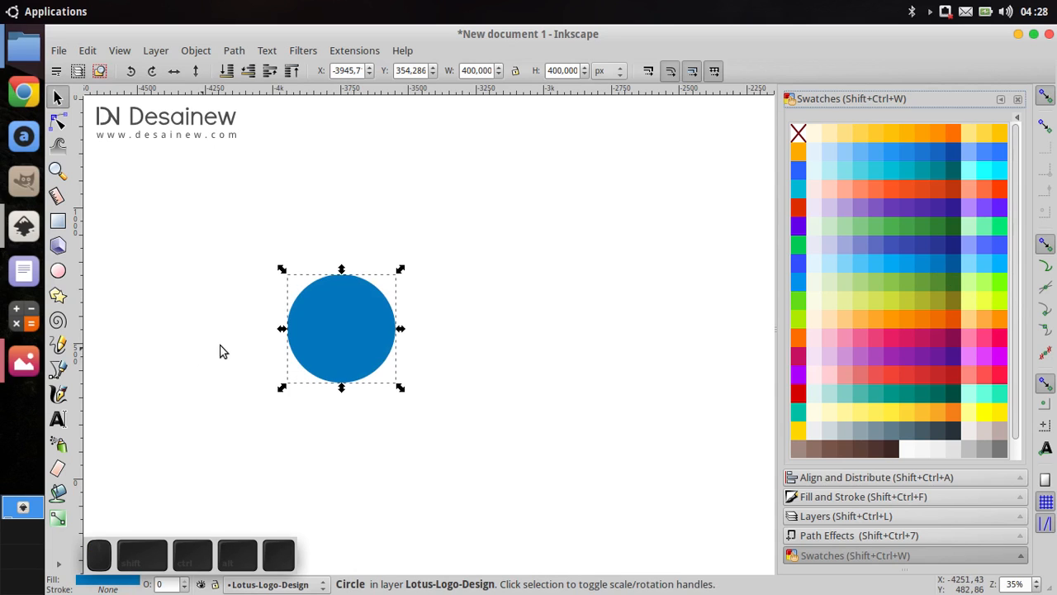
drag(266, 340, 308, 283)
click(863, 497)
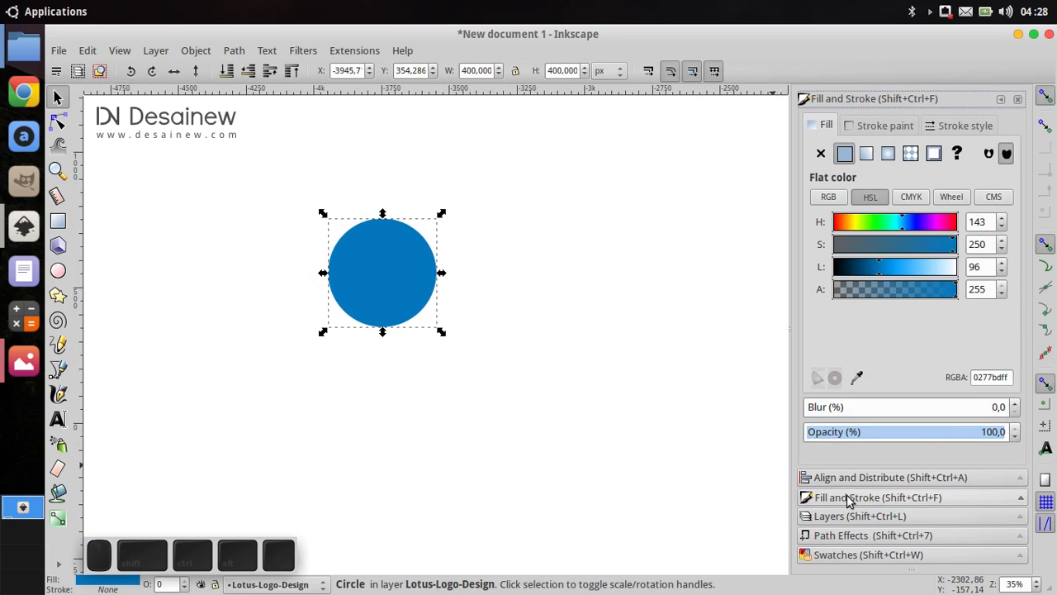
click(995, 435)
key(ctrl+a)
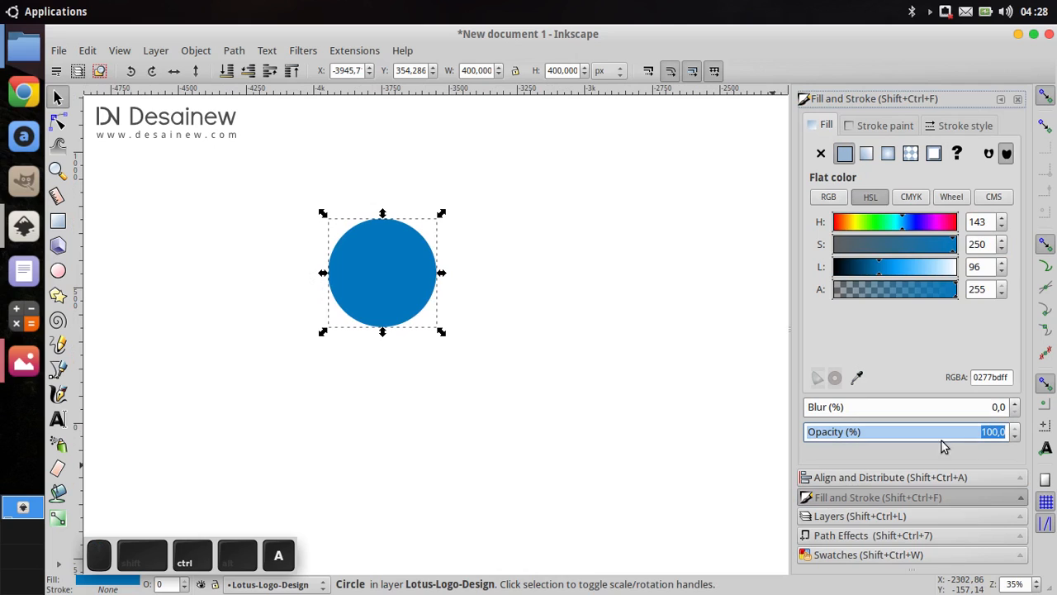
text(60)
key(Return)
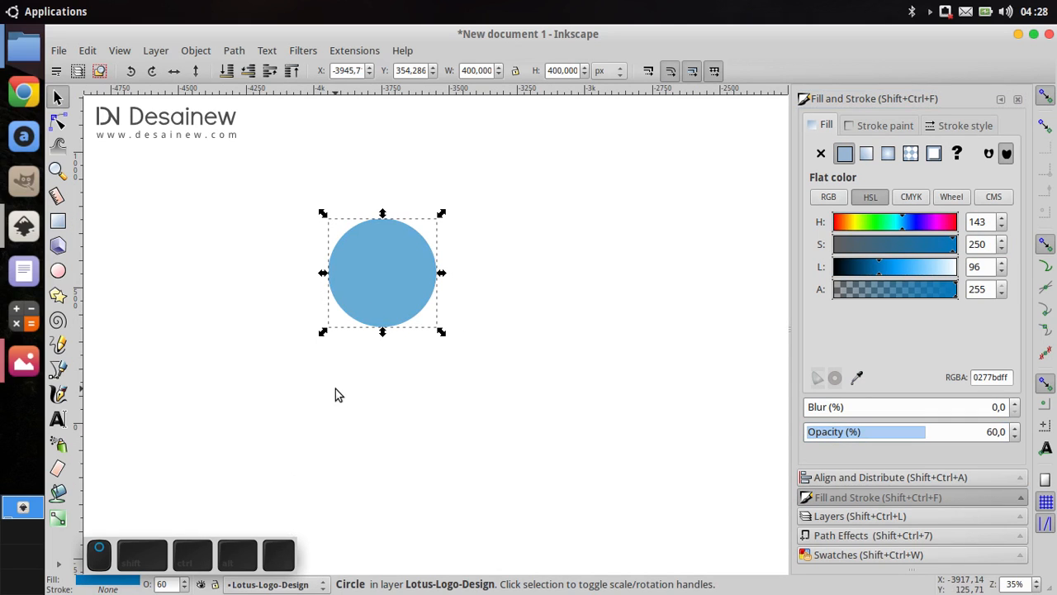
scroll(337, 393, up, 1)
click(249, 251)
click(351, 297)
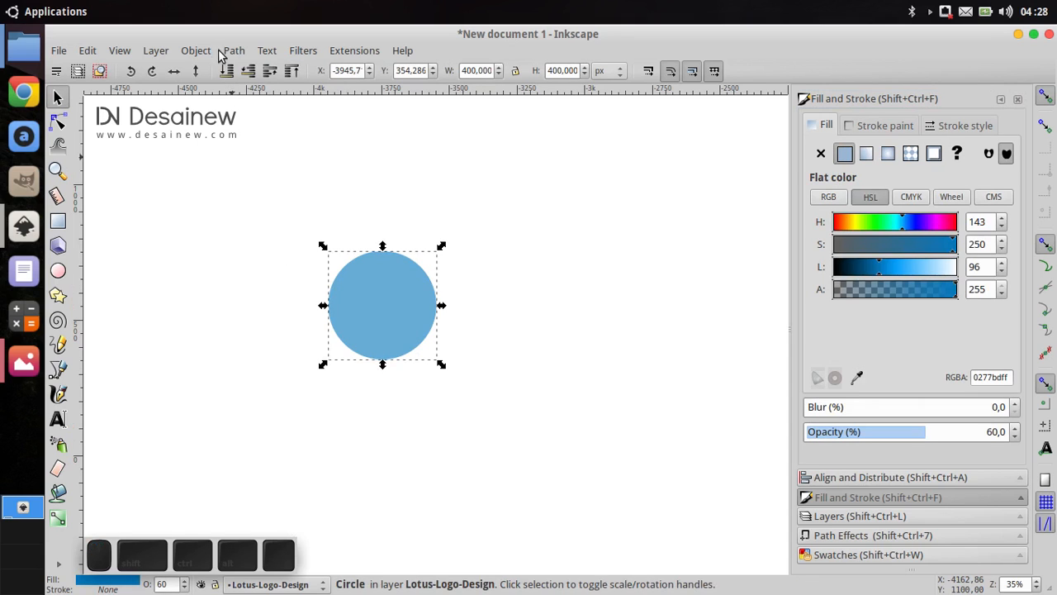
click(196, 50)
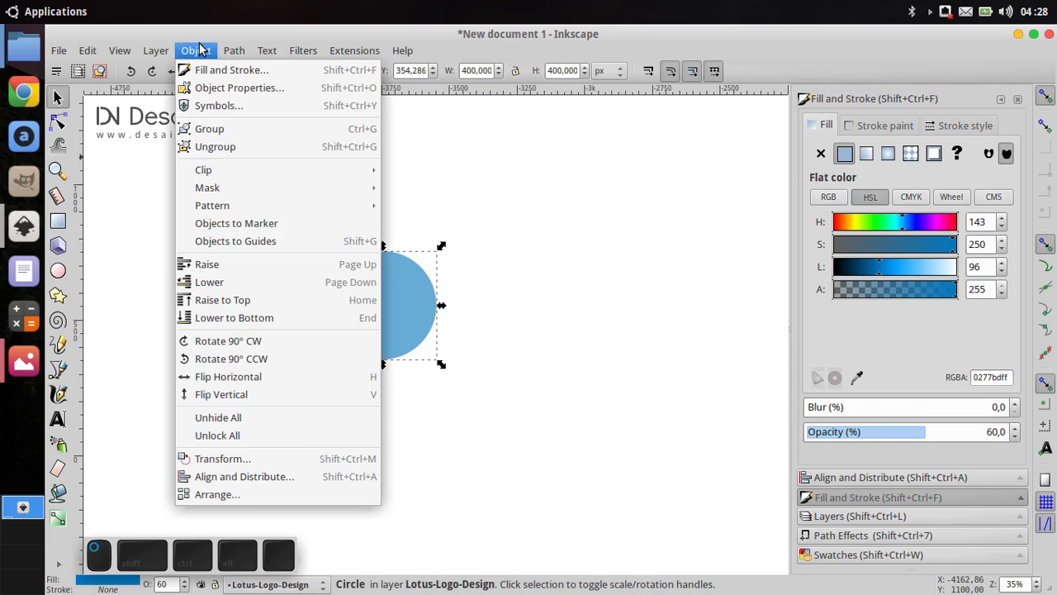
click(302, 461)
drag(739, 299, 625, 393)
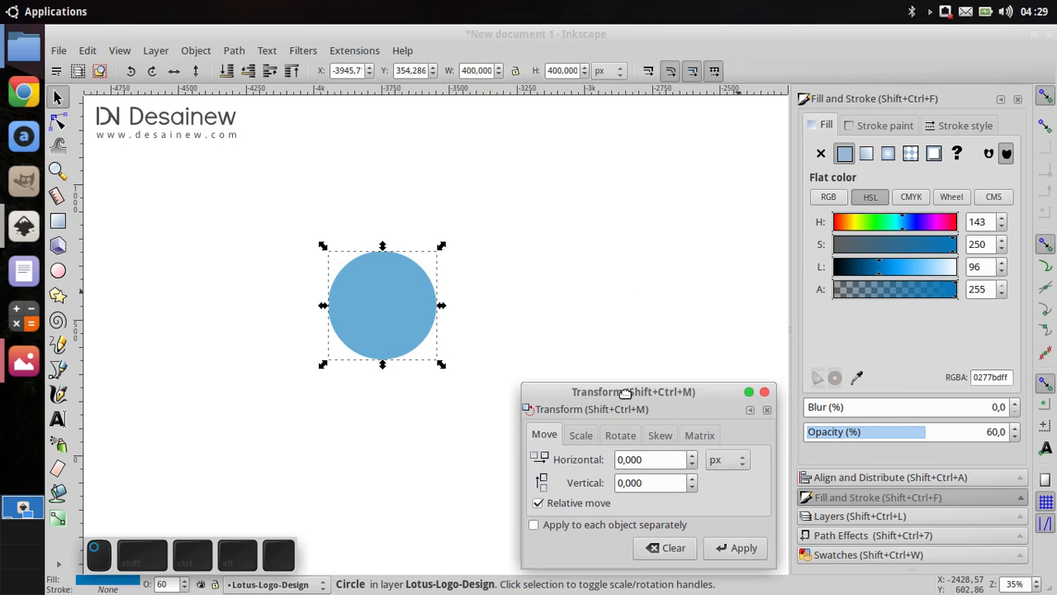
click(580, 435)
click(544, 435)
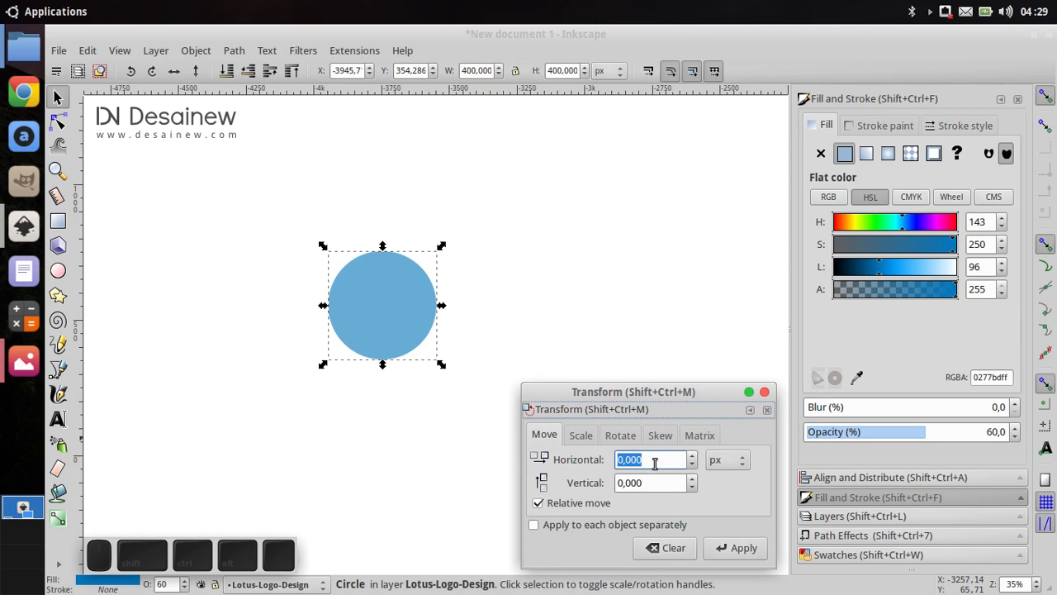
drag(655, 464, 583, 464)
text(300)
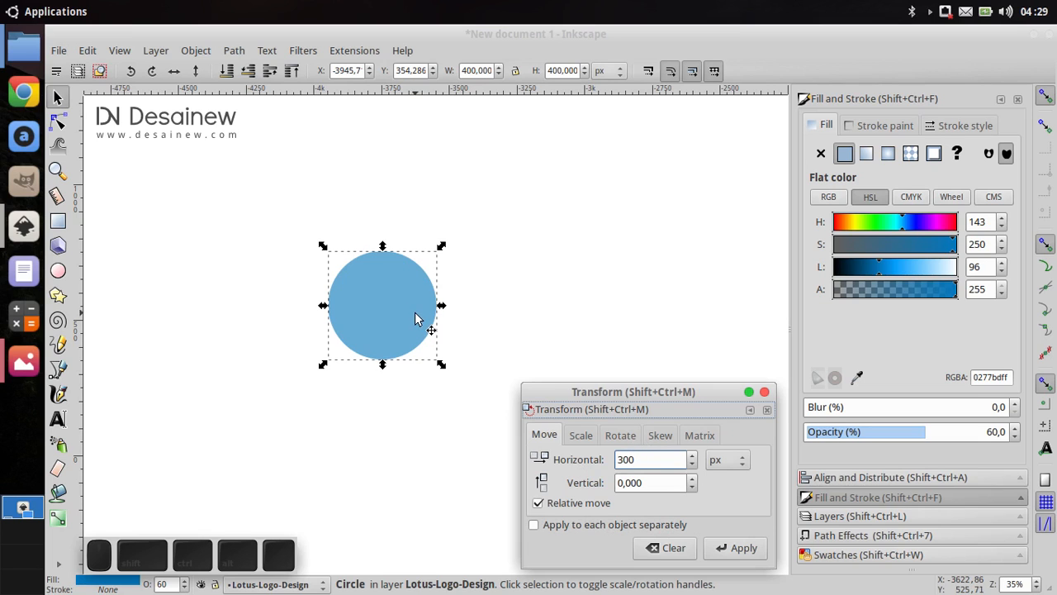
click(764, 392)
click(324, 313)
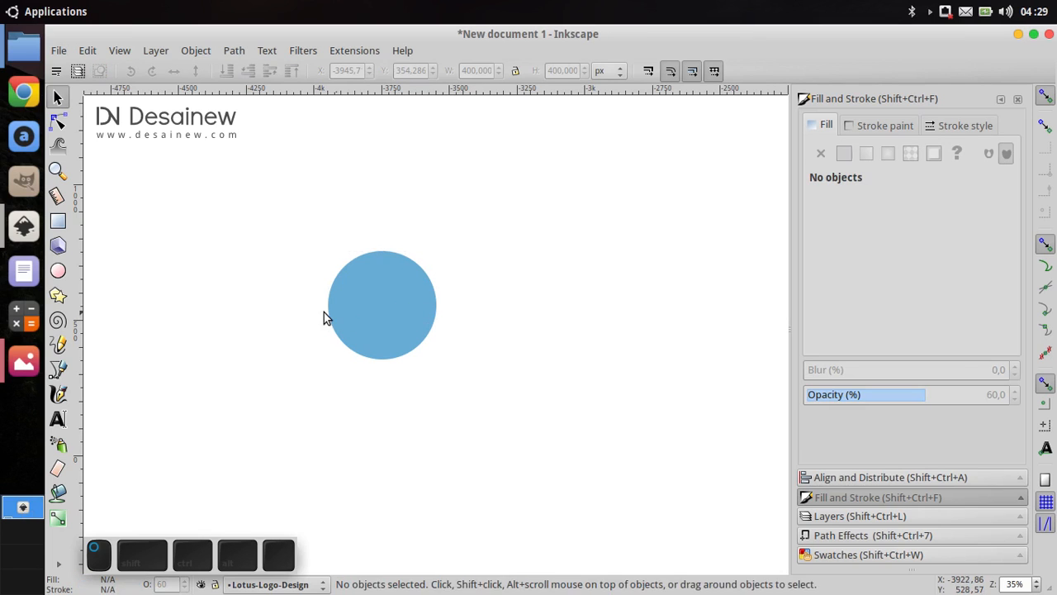
- Move the circle slightly to the left on the canvas and duplicate it in place
click(358, 307)
drag(377, 308, 356, 306)
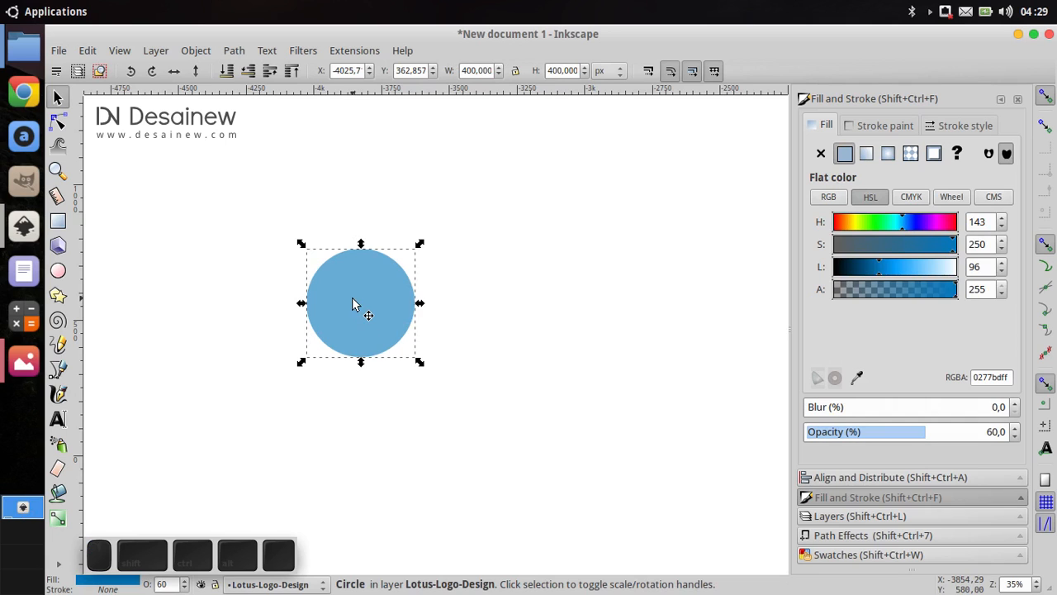
right_click(354, 305)
click(600, 302)
click(529, 350)
right_click(362, 291)
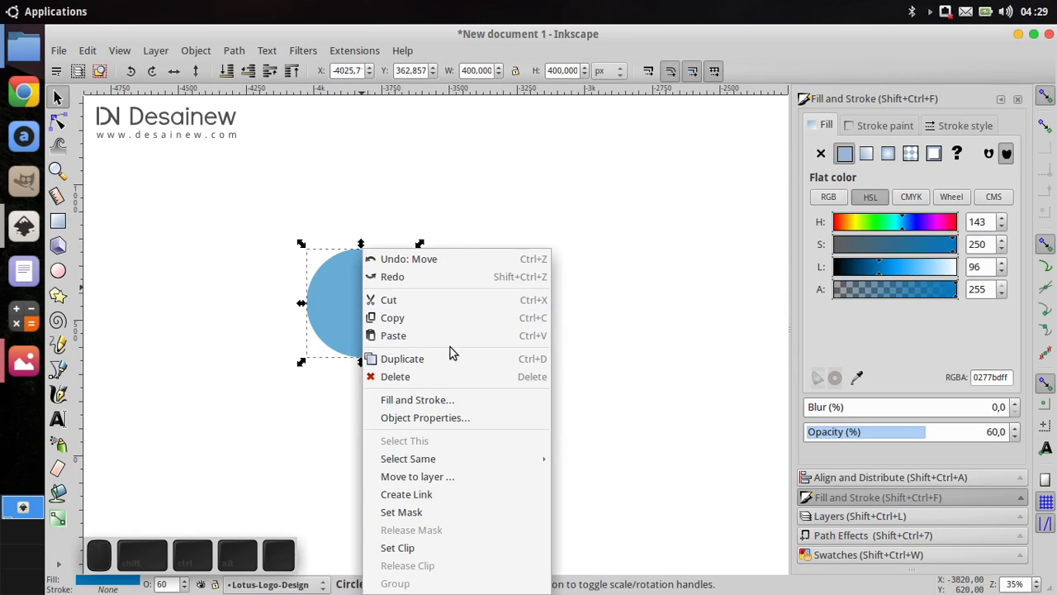
click(453, 358)
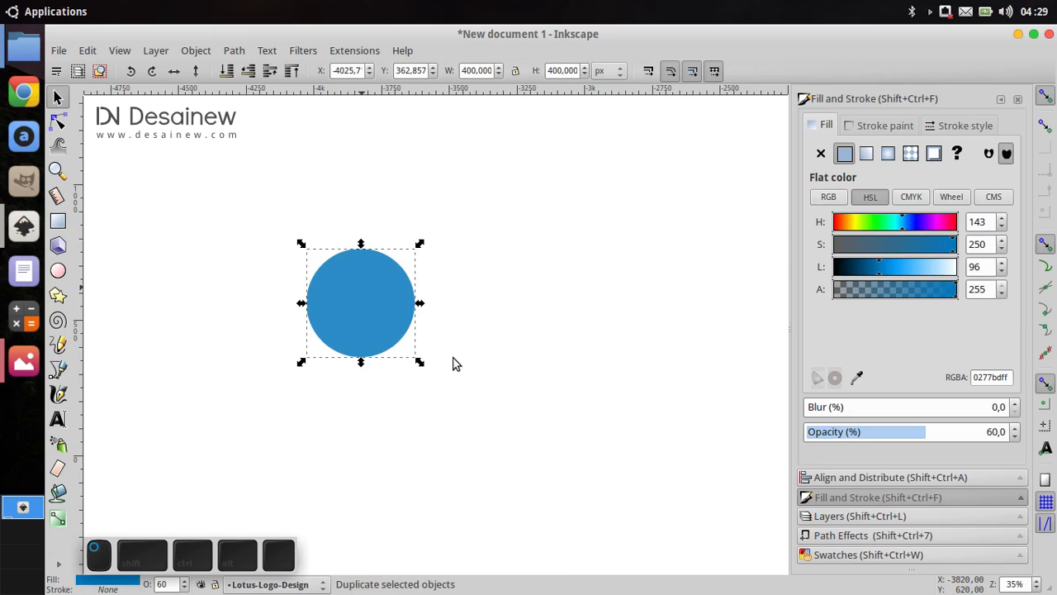
- Move the duplicated circle 300 px horizontally with a relative Transform move
click(185, 53)
click(312, 460)
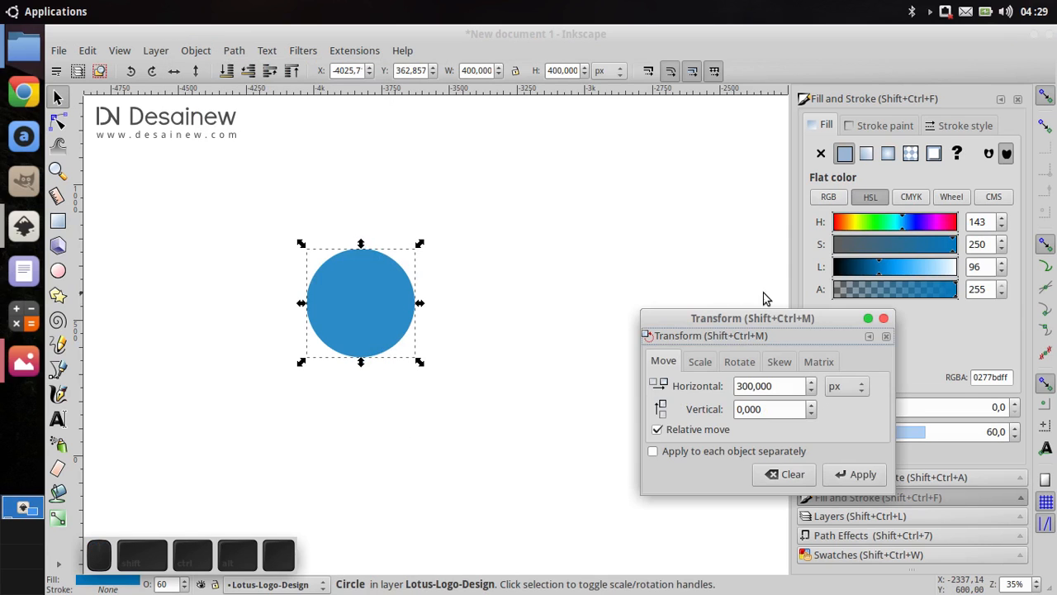
drag(771, 318, 654, 389)
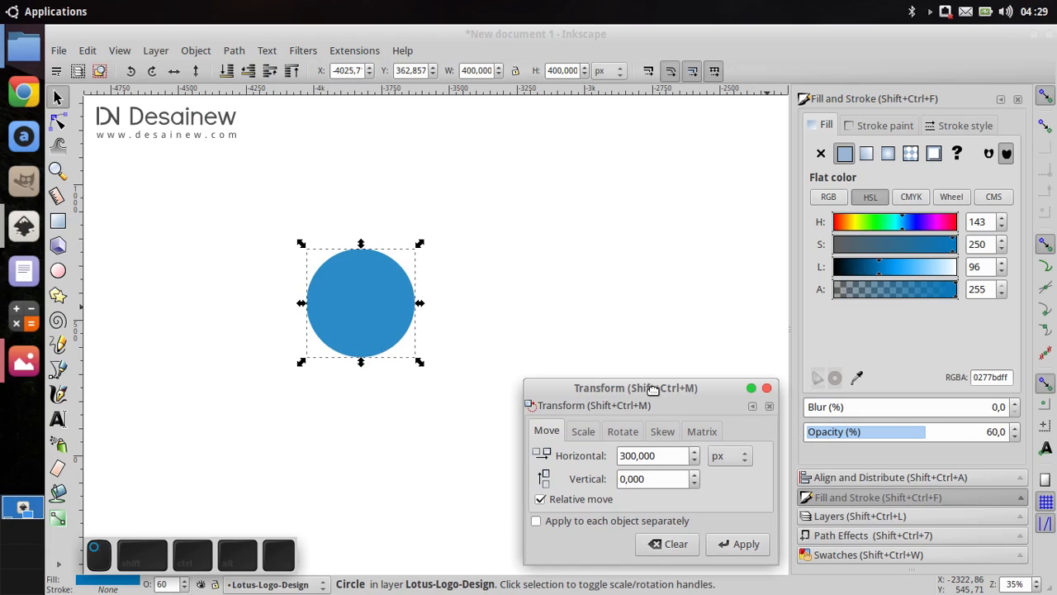
double_click(666, 455)
text(300)
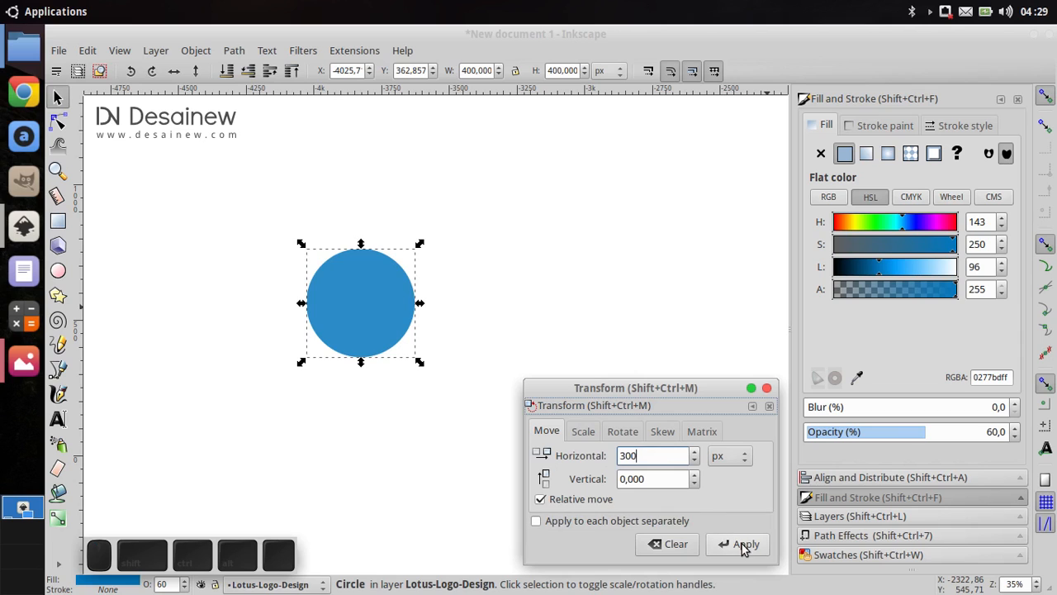
click(742, 544)
- Duplicate the original circle and move the copy -300 px horizontally with a relative Transform move
click(361, 330)
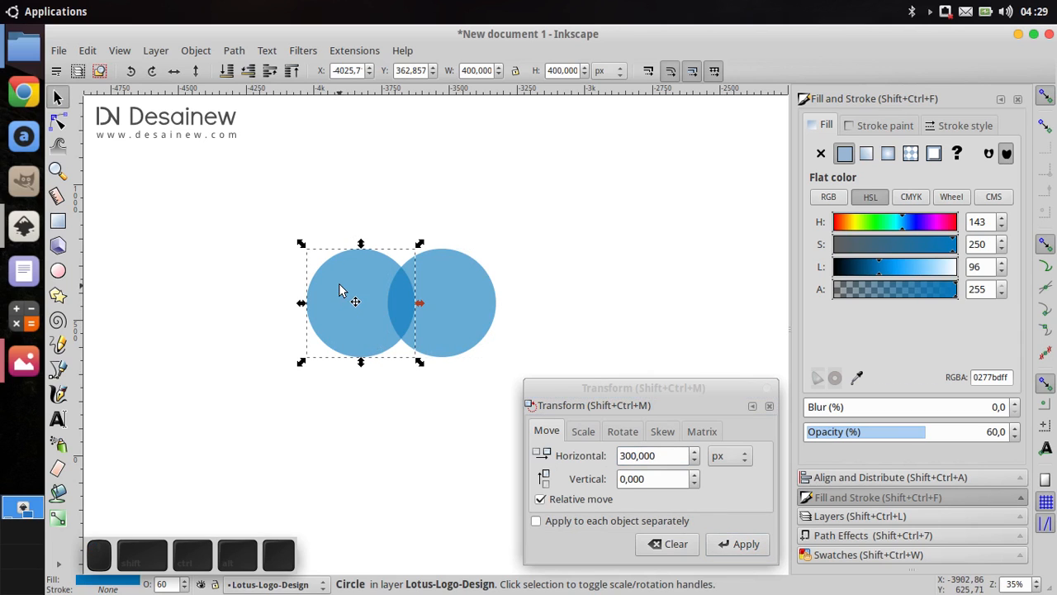
right_click(347, 292)
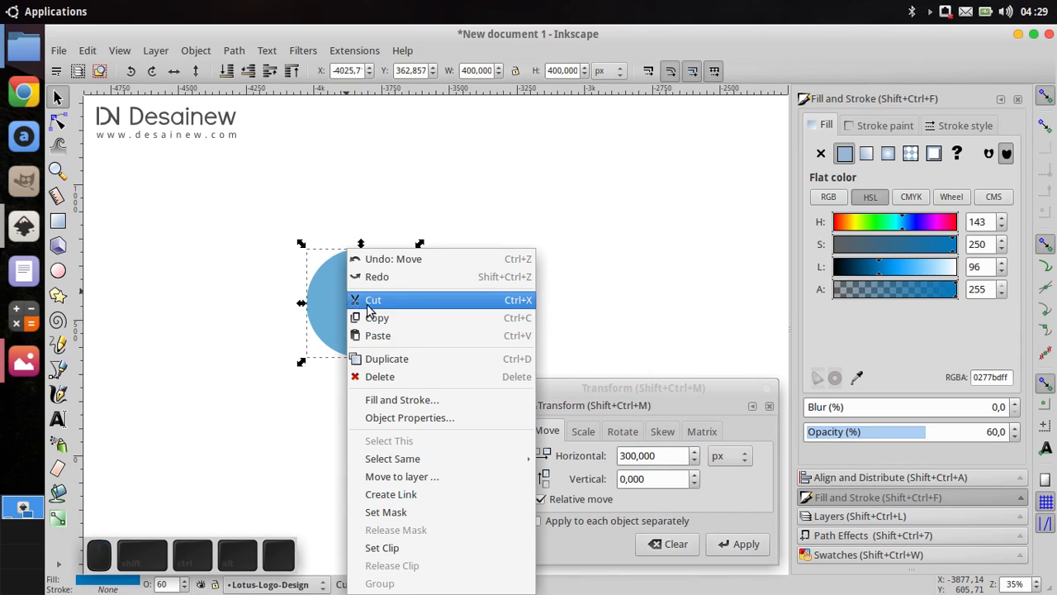
click(424, 362)
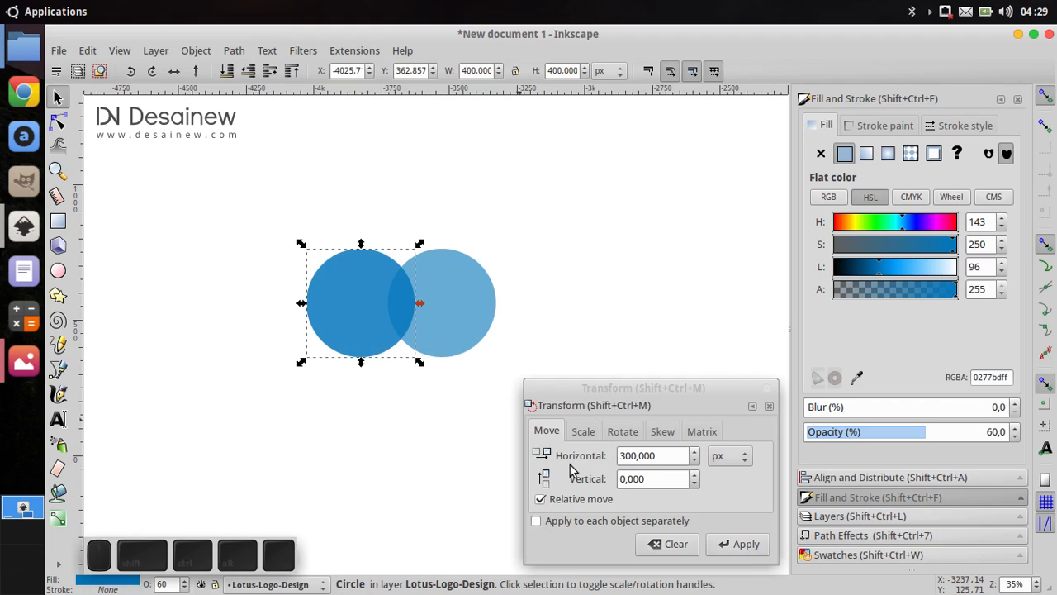
click(622, 455)
text(-)
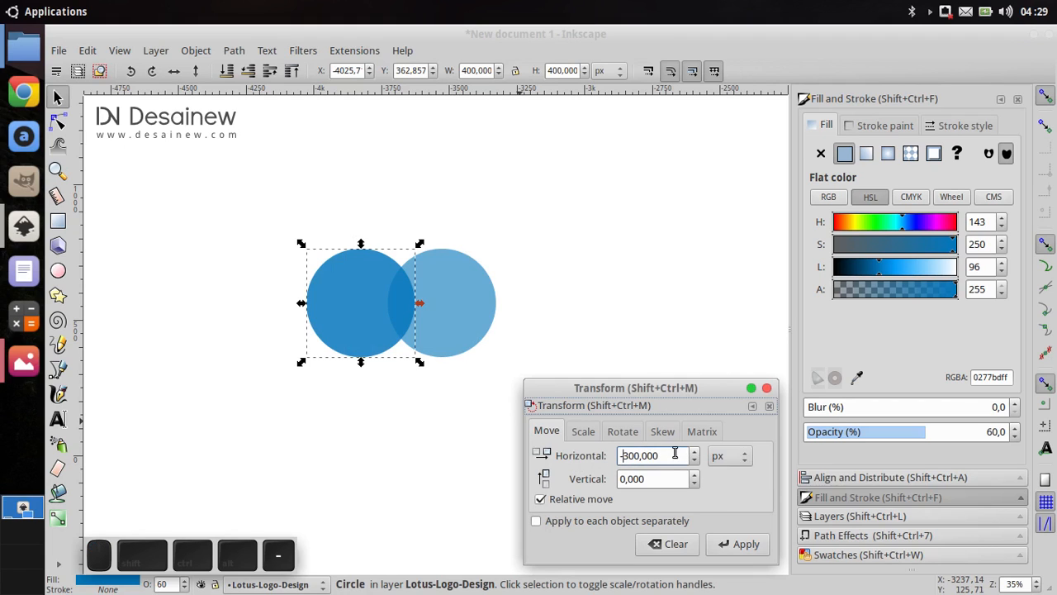
click(733, 546)
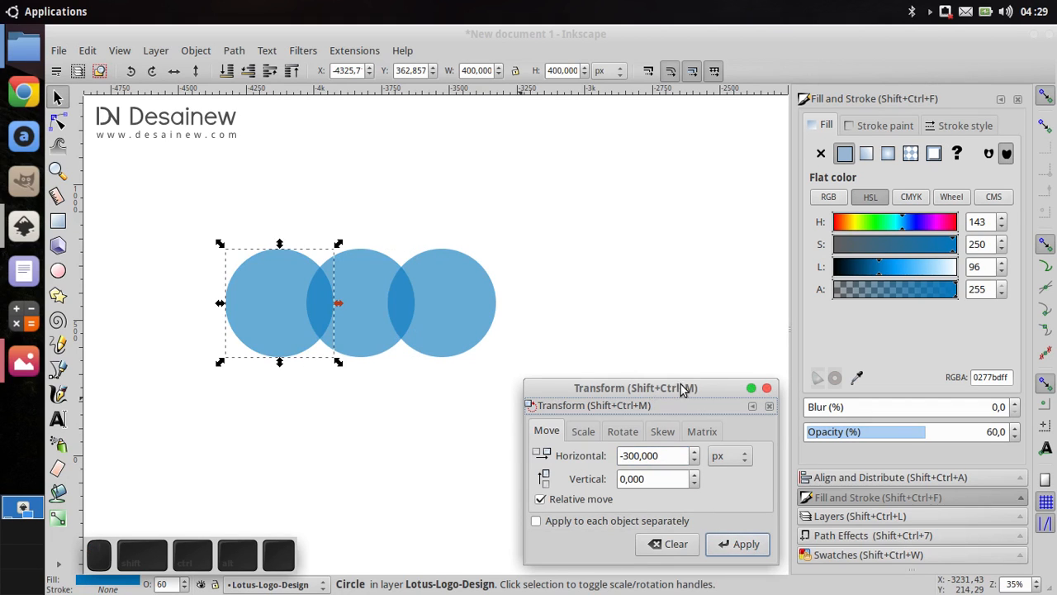
click(766, 387)
click(569, 366)
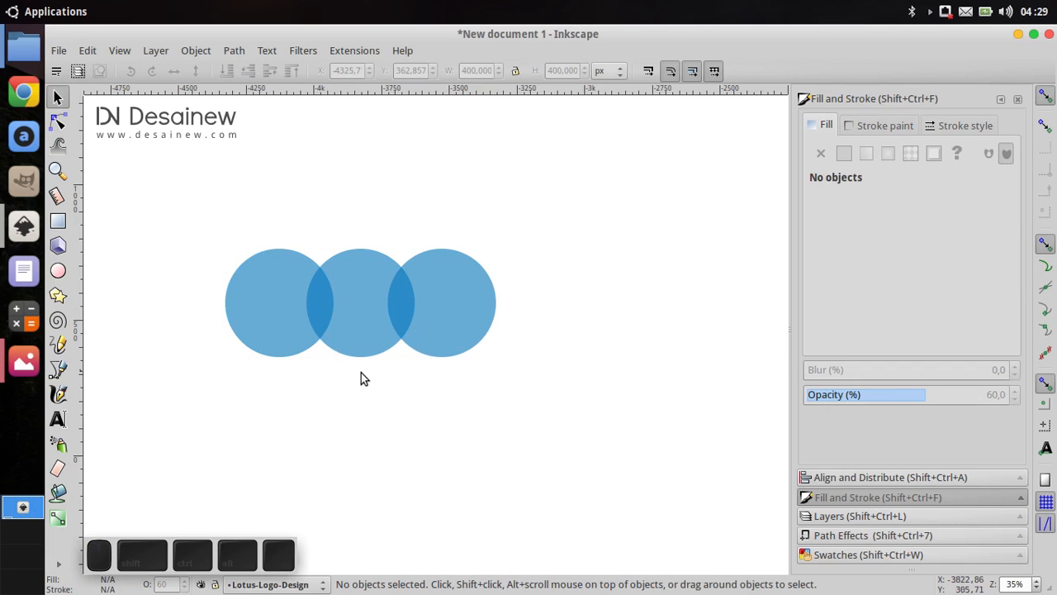
- Duplicate the middle circle in place
click(363, 269)
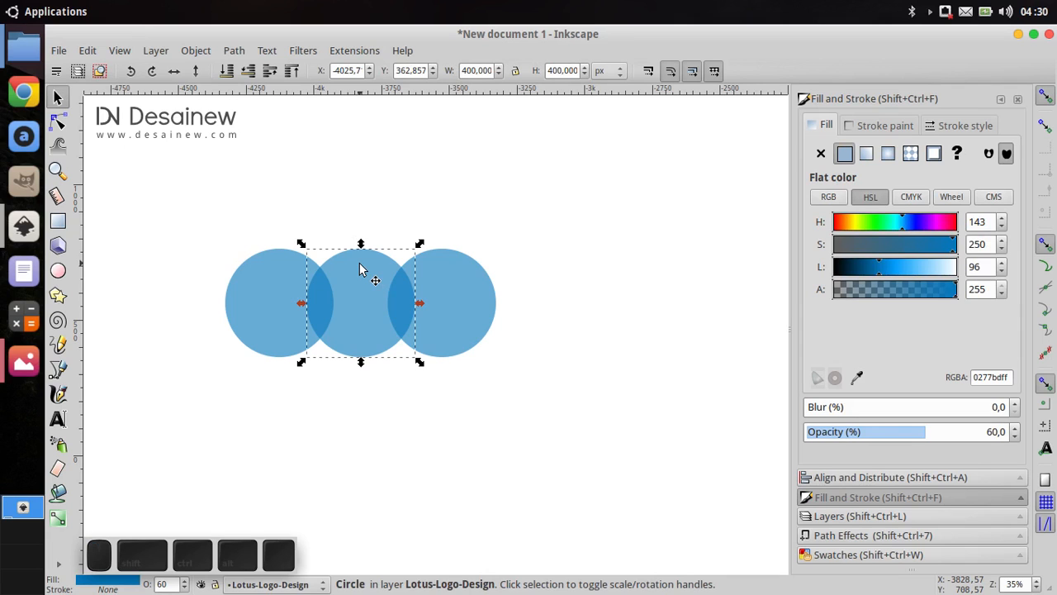
right_click(360, 269)
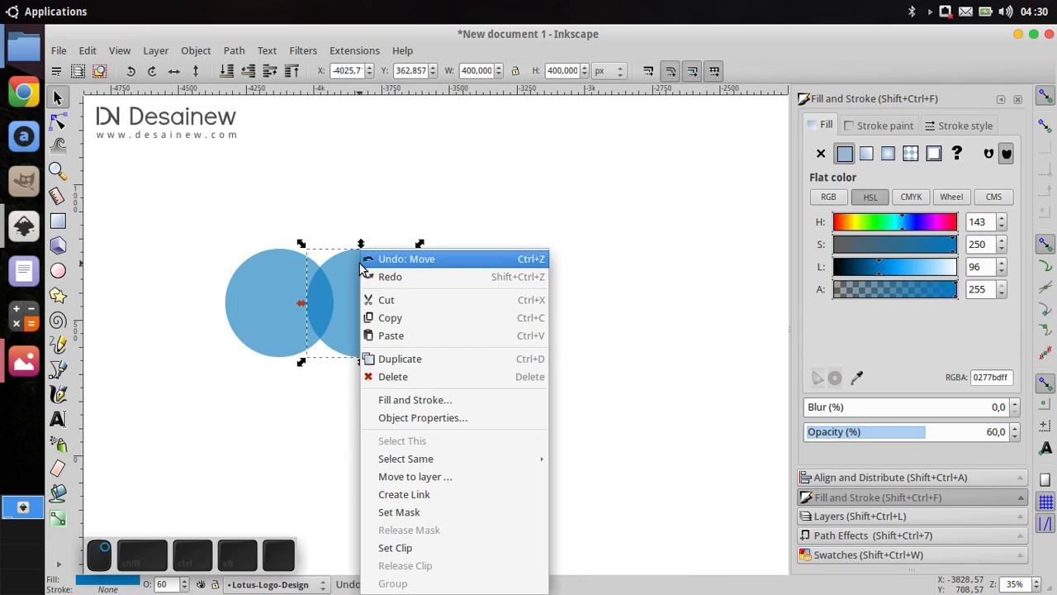
click(462, 360)
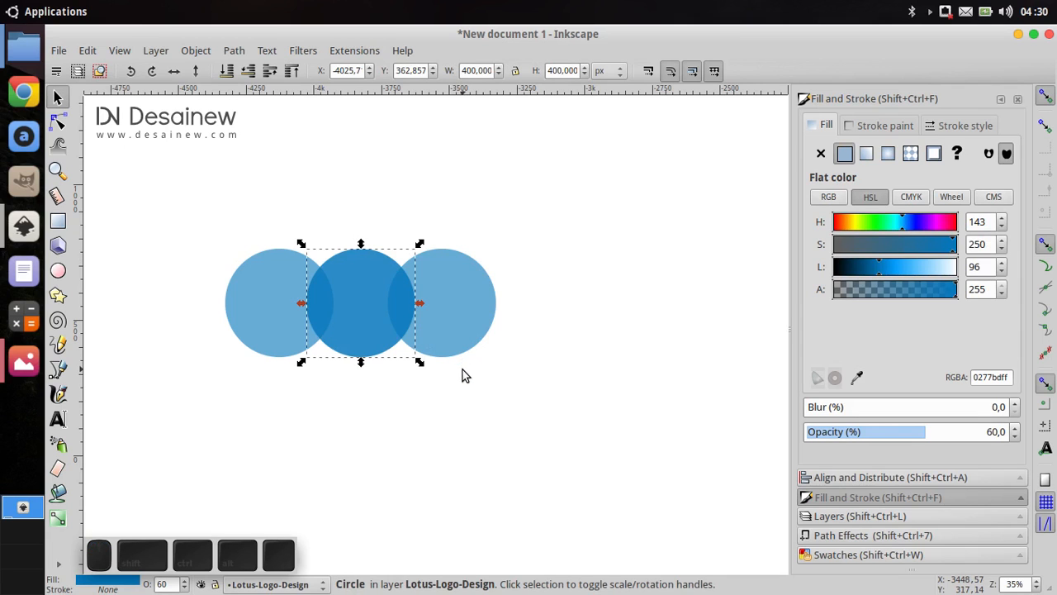
- Enable snapping for bounding boxes, including bounding box corners and midpoints of bounding box edges
click(1041, 125)
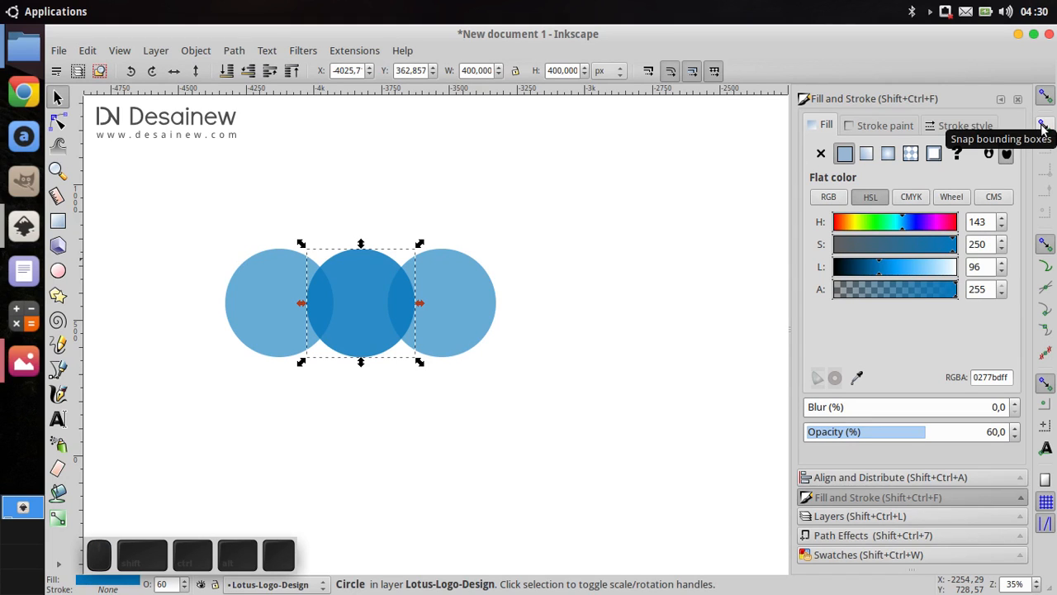
click(1042, 128)
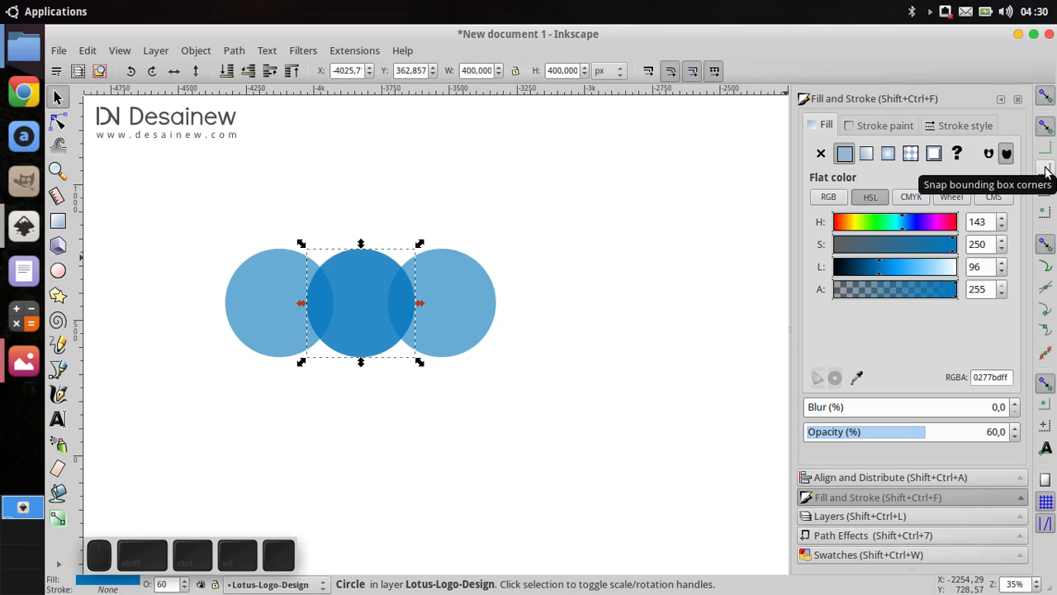
click(1047, 169)
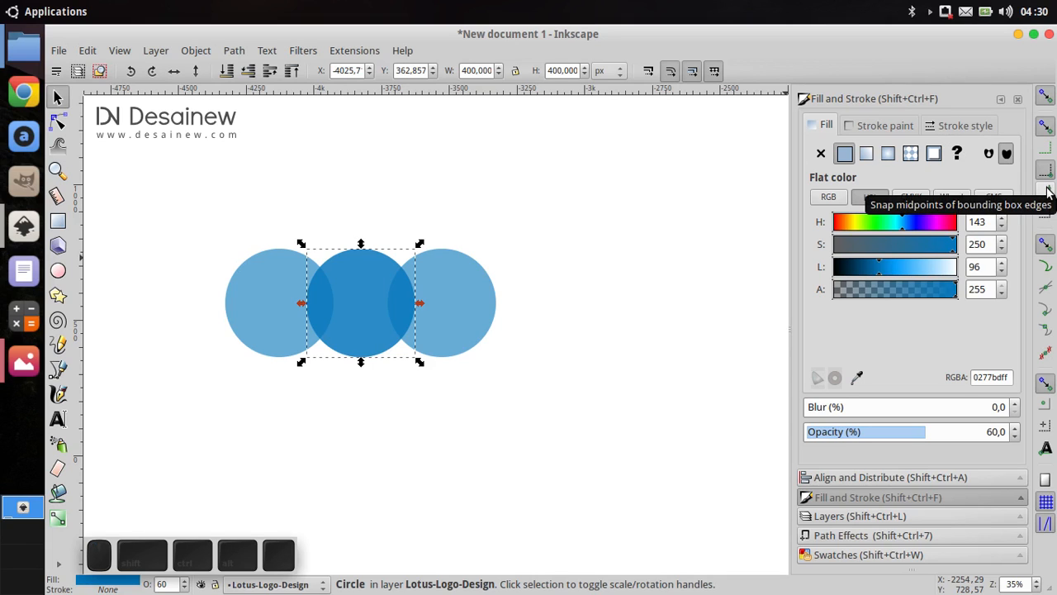
click(1046, 191)
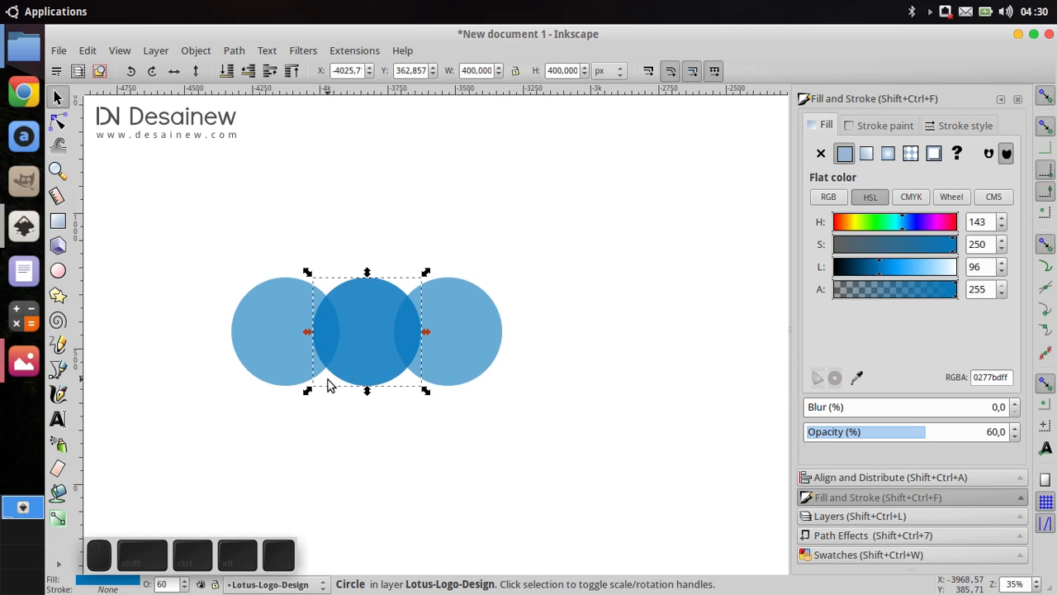
- Move the duplicated middle circle right until its left side midpoint snaps to the leftmost circle's right side midpoint
scroll(330, 377, up, 2)
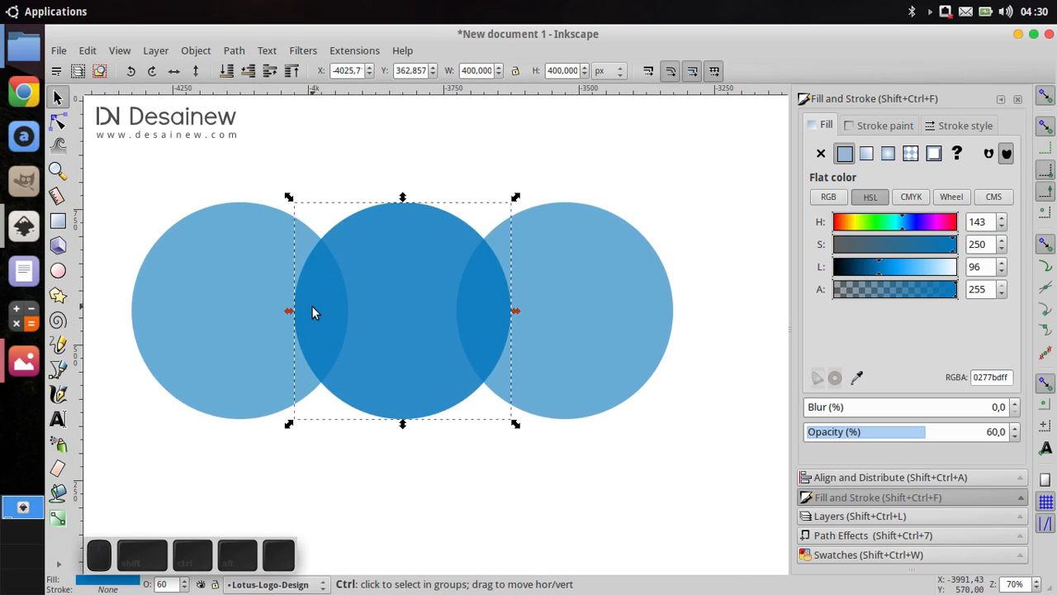
drag(311, 305, 381, 310)
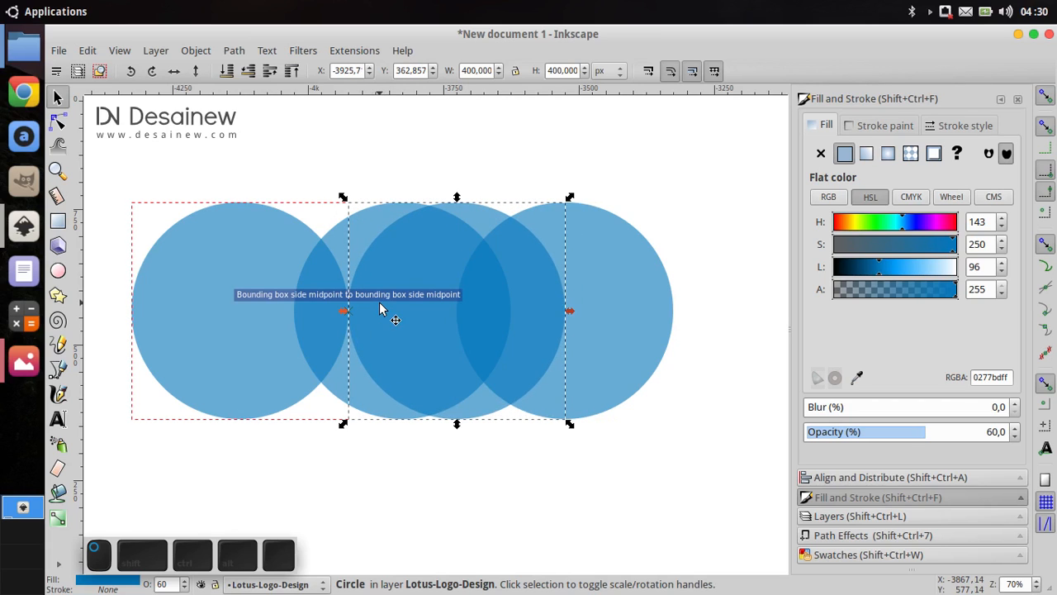
click(315, 487)
- Duplicate the middle circle again and snap the copy's right side midpoint to the rightmost circle's left side midpoint
click(354, 403)
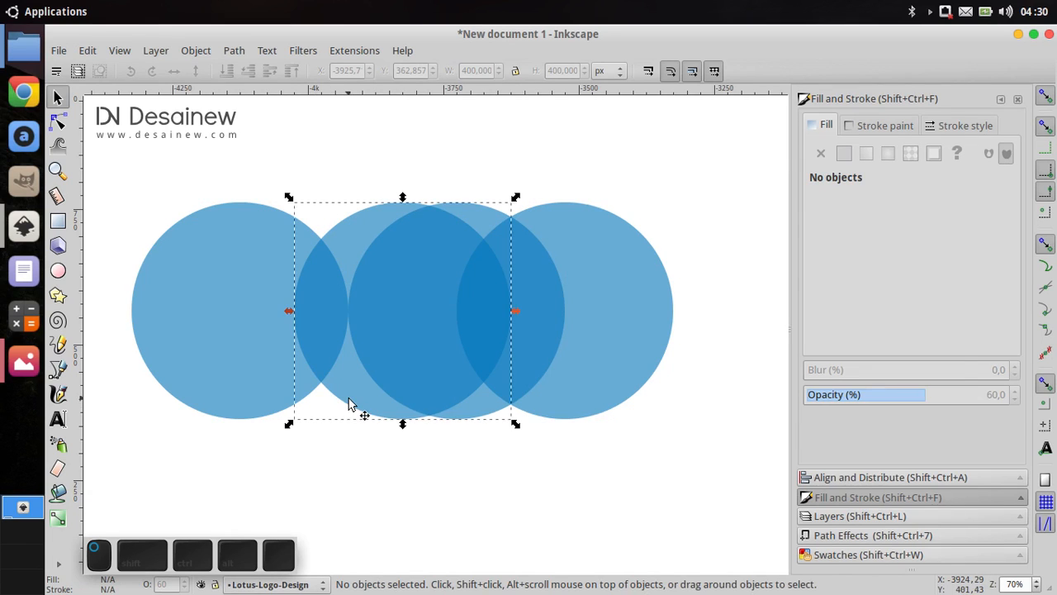
scroll(354, 402, down, 2)
drag(376, 381, 375, 383)
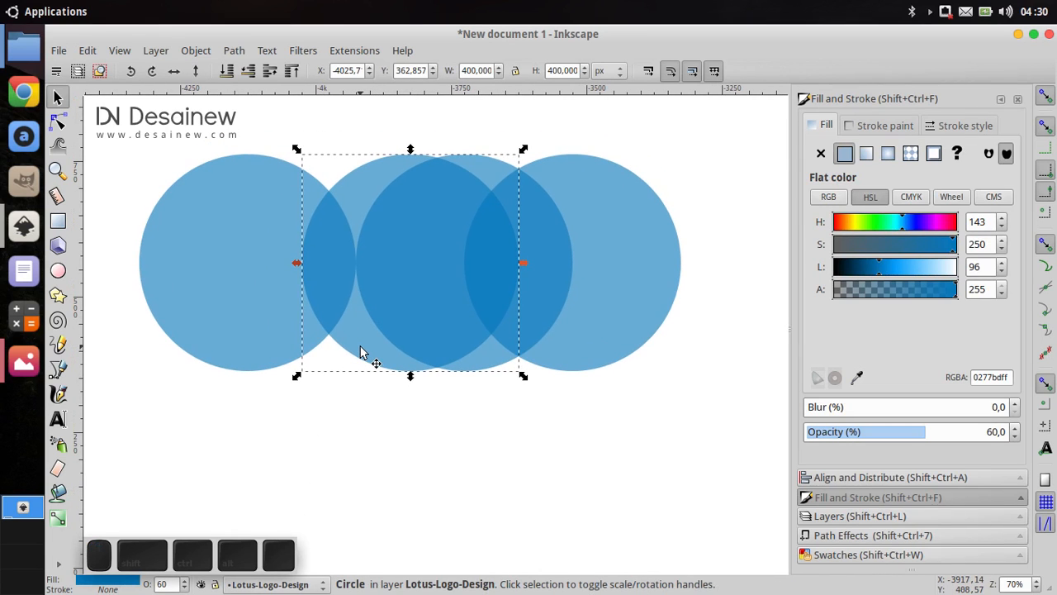
right_click(361, 351)
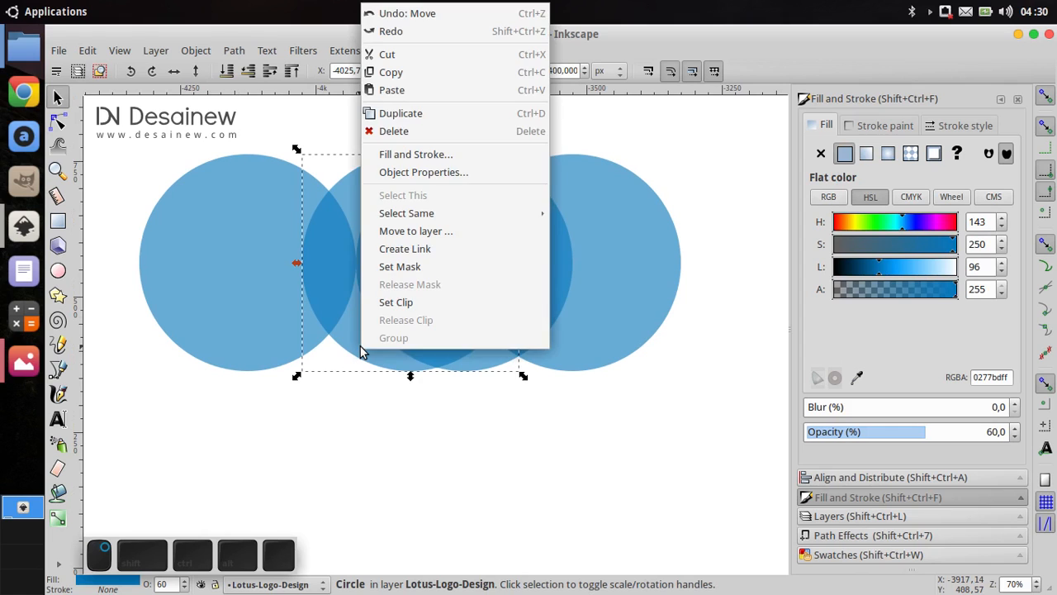
click(450, 114)
drag(371, 231, 334, 431)
drag(460, 484, 392, 245)
drag(390, 295, 413, 381)
click(454, 503)
drag(437, 328, 461, 319)
ctrl+scroll(462, 320, down, 1)
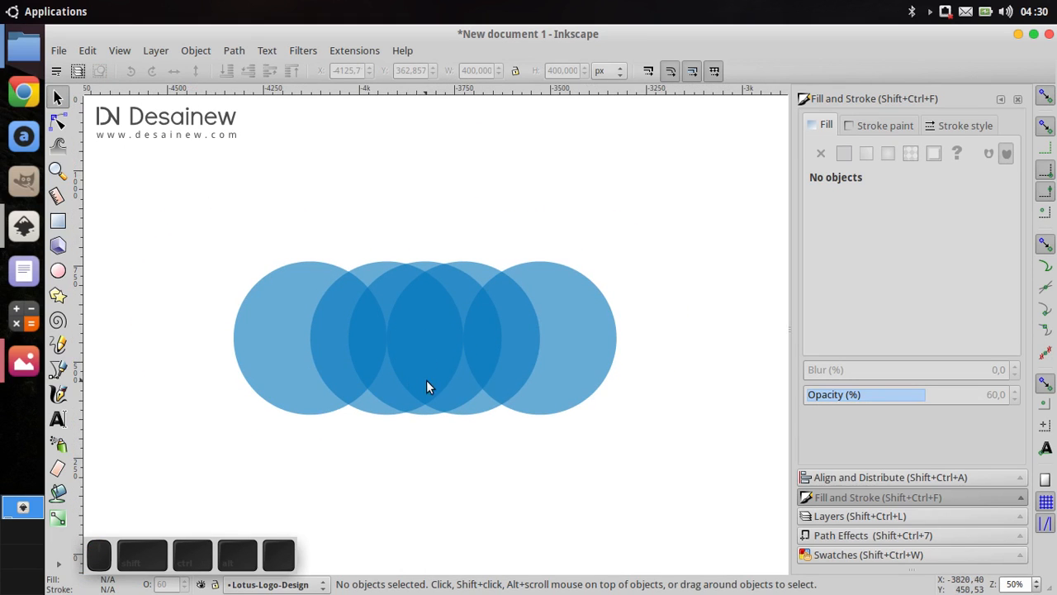
- Remove the fill from all five circles and give them a flat black stroke
drag(426, 381, 440, 367)
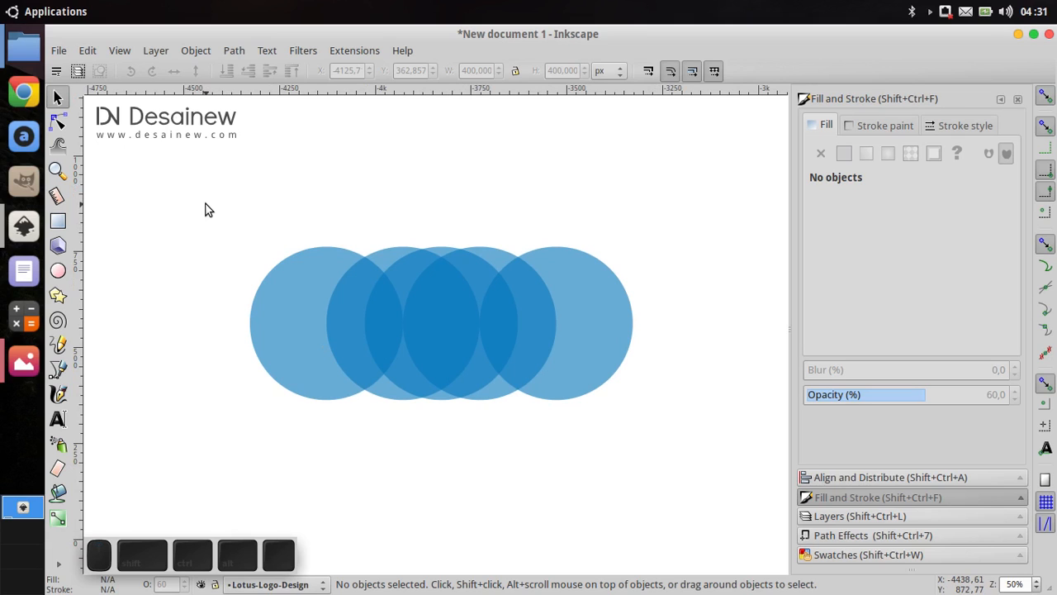
mouse_move(193, 198)
mouse_down()
mouse_move(389, 306)
mouse_move(692, 432)
mouse_move(715, 472)
mouse_up()
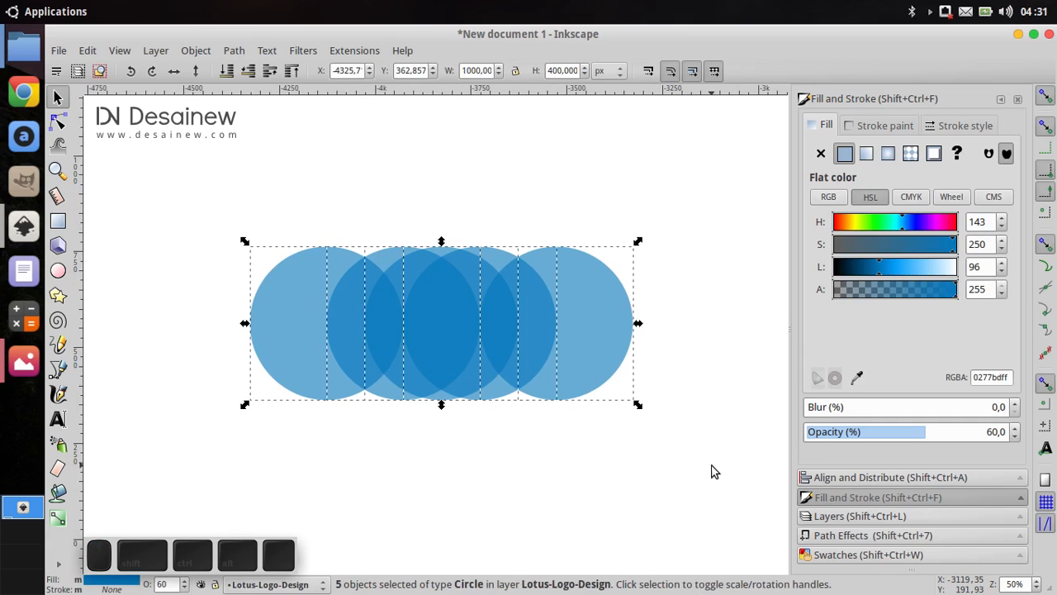
click(822, 153)
click(863, 125)
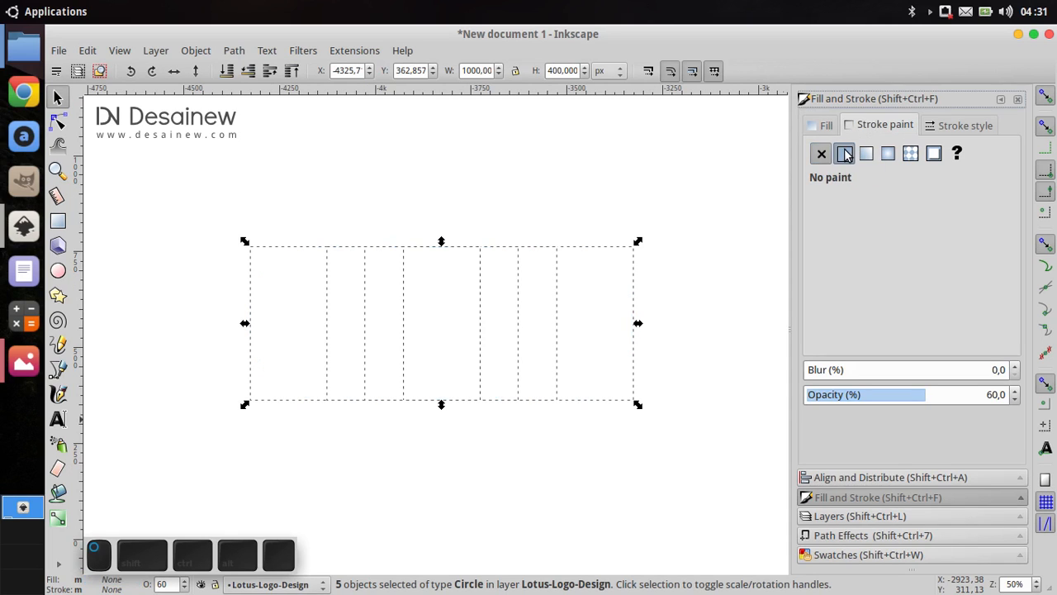
click(844, 155)
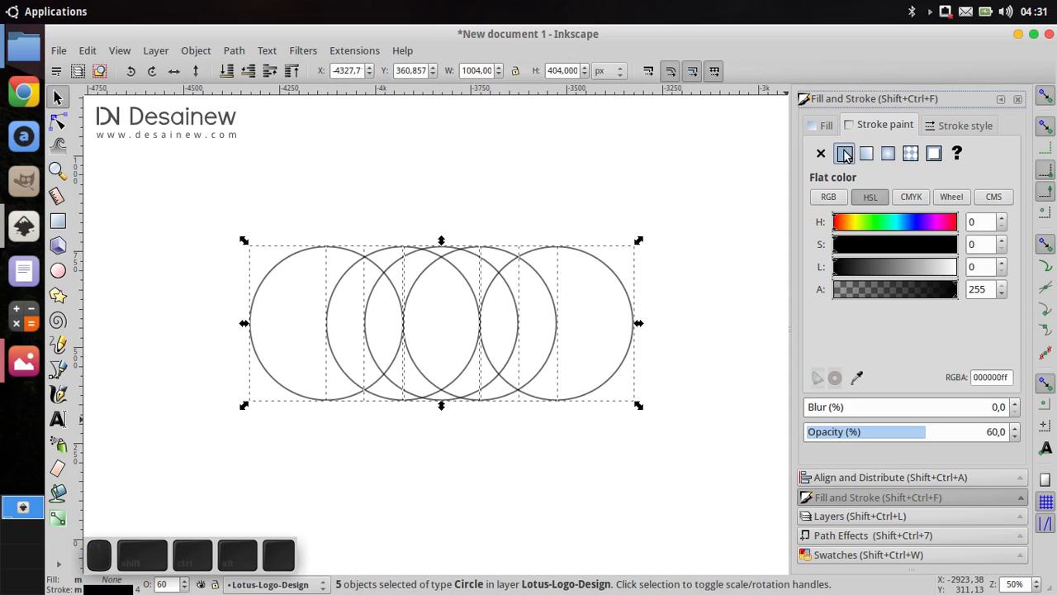
- Set the five circles' stroke width to 50 px and their opacity to 100%
click(952, 125)
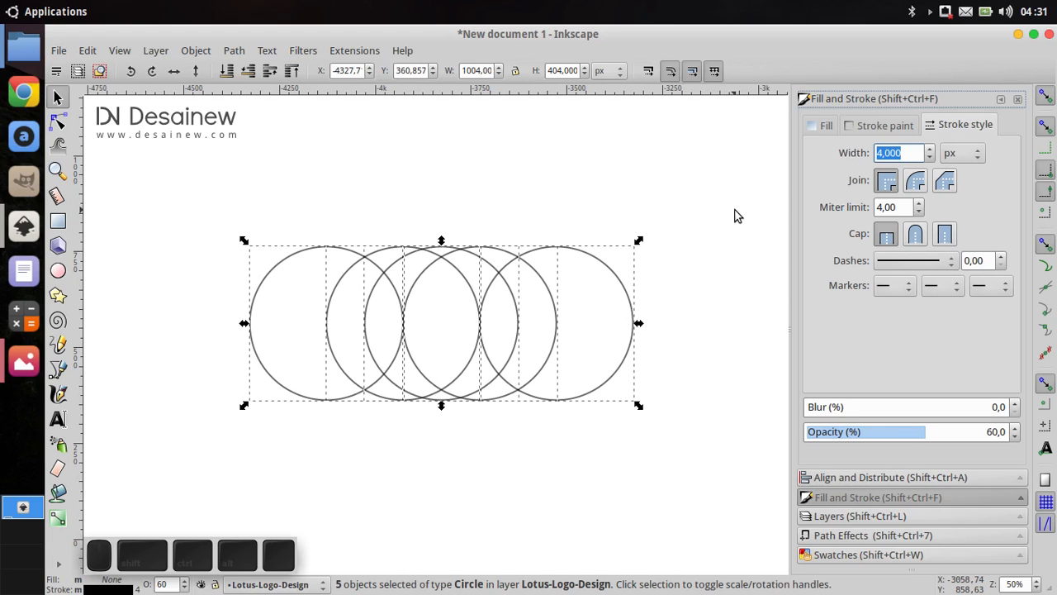
text(50)
key(Return)
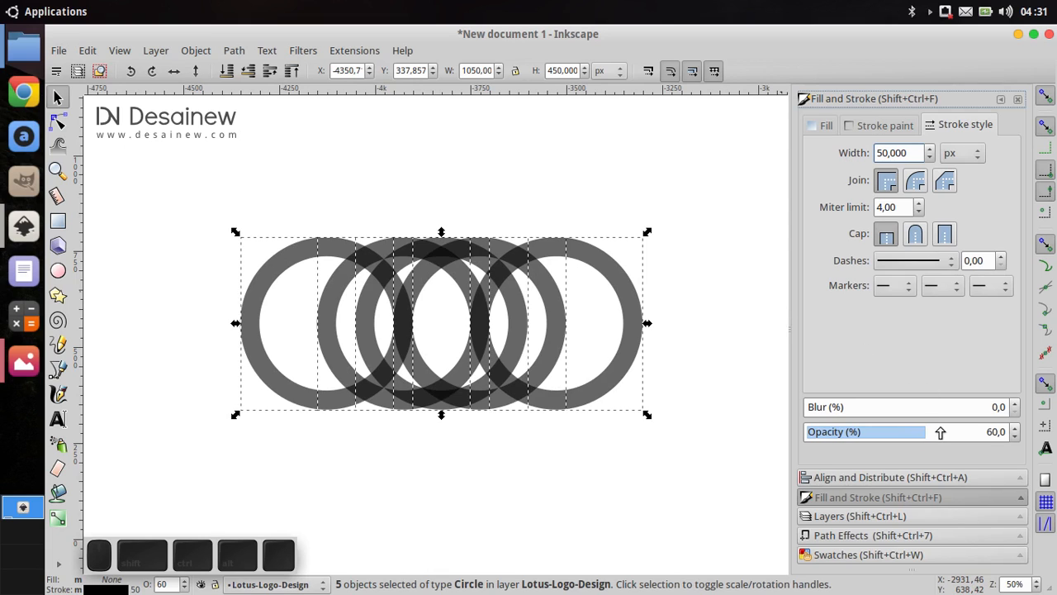
click(997, 431)
key(ctrl+a)
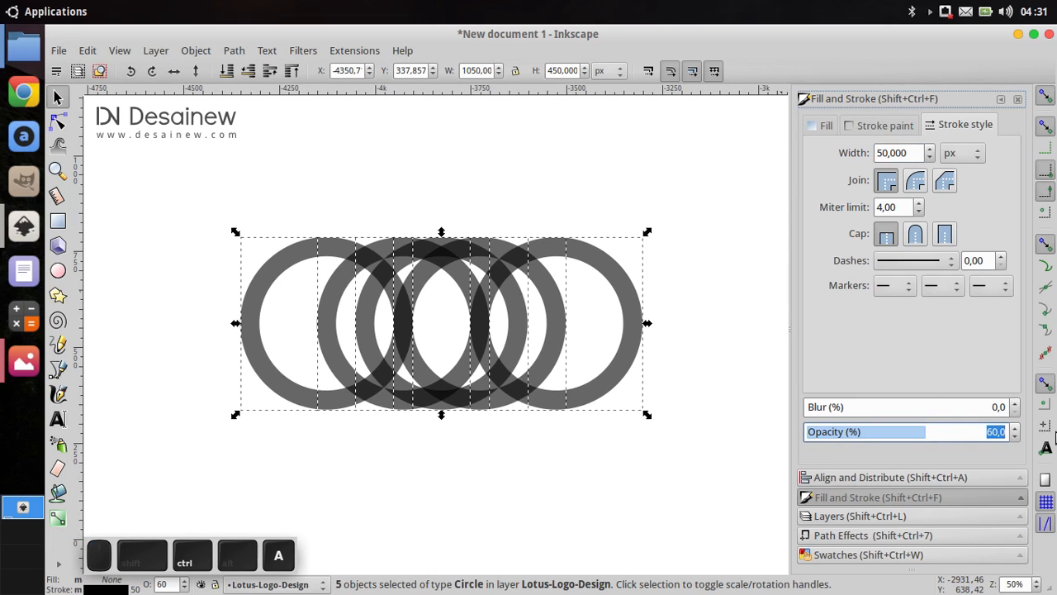
text(100)
key(Return)
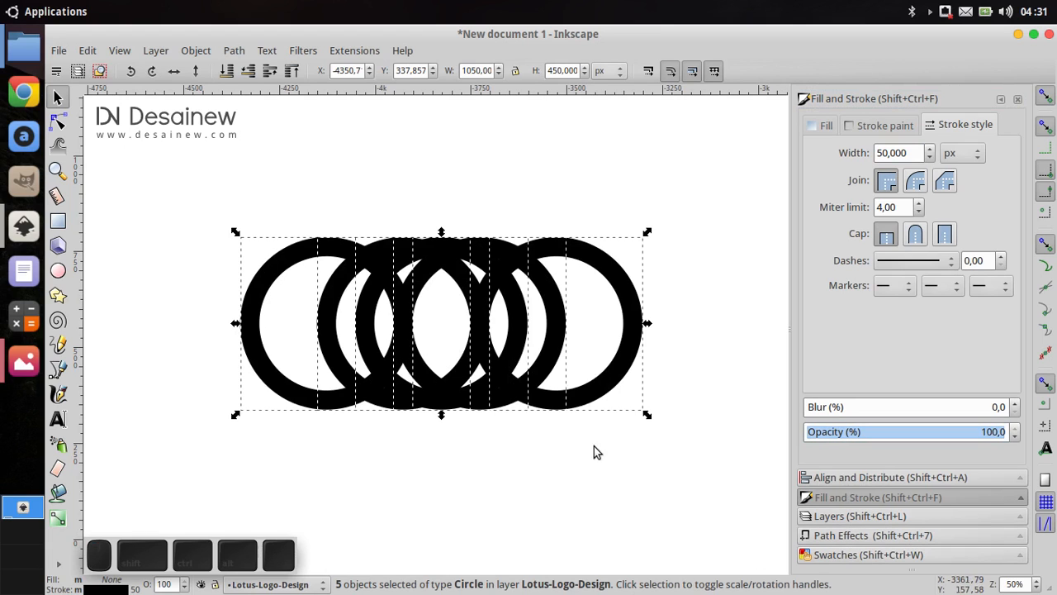
- Convert the strokes of the five selected circles to paths
drag(323, 218, 314, 222)
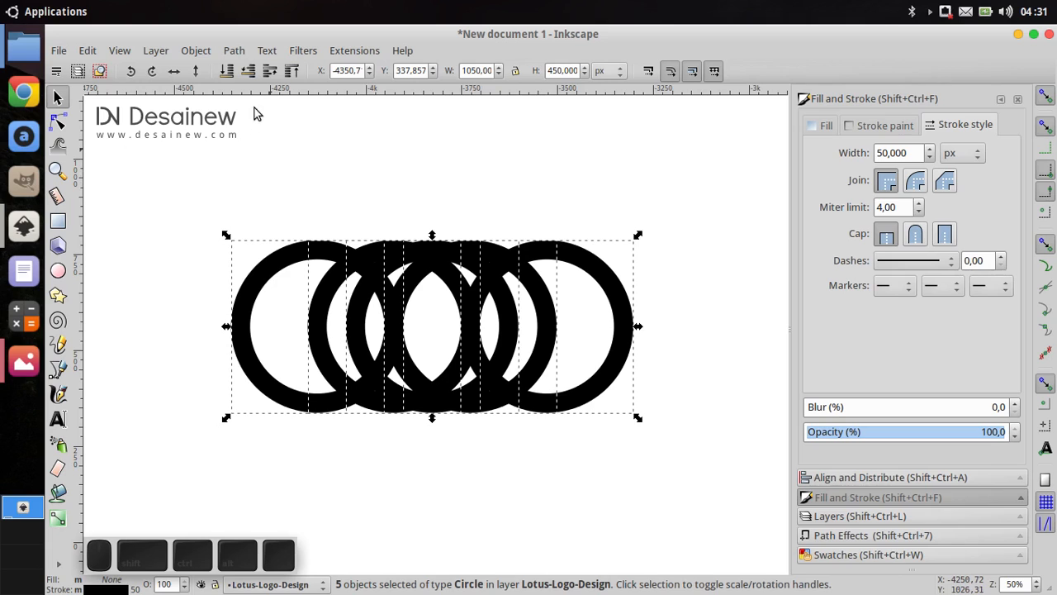
click(235, 51)
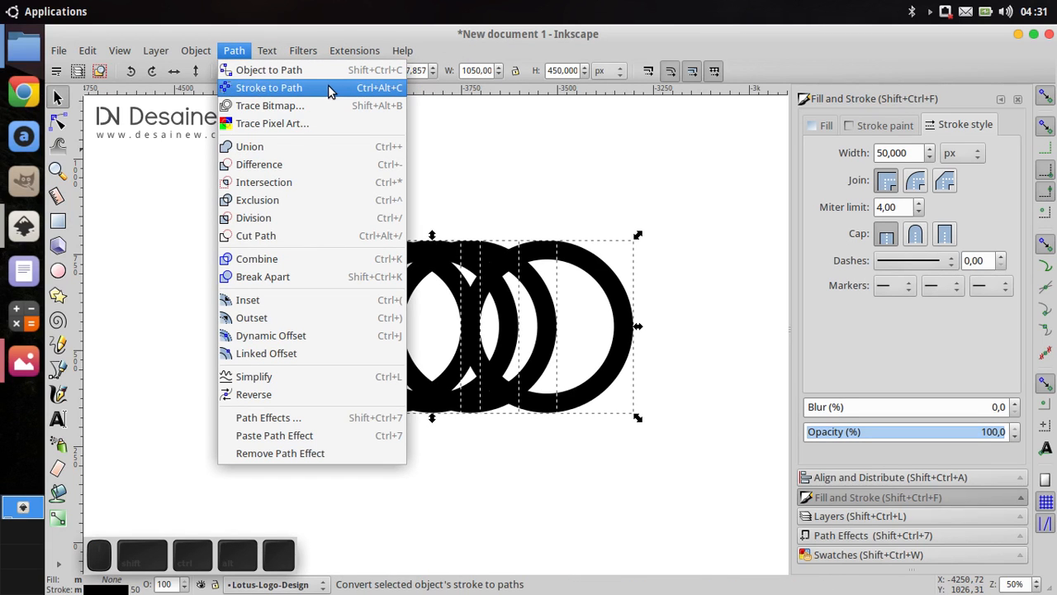
click(329, 90)
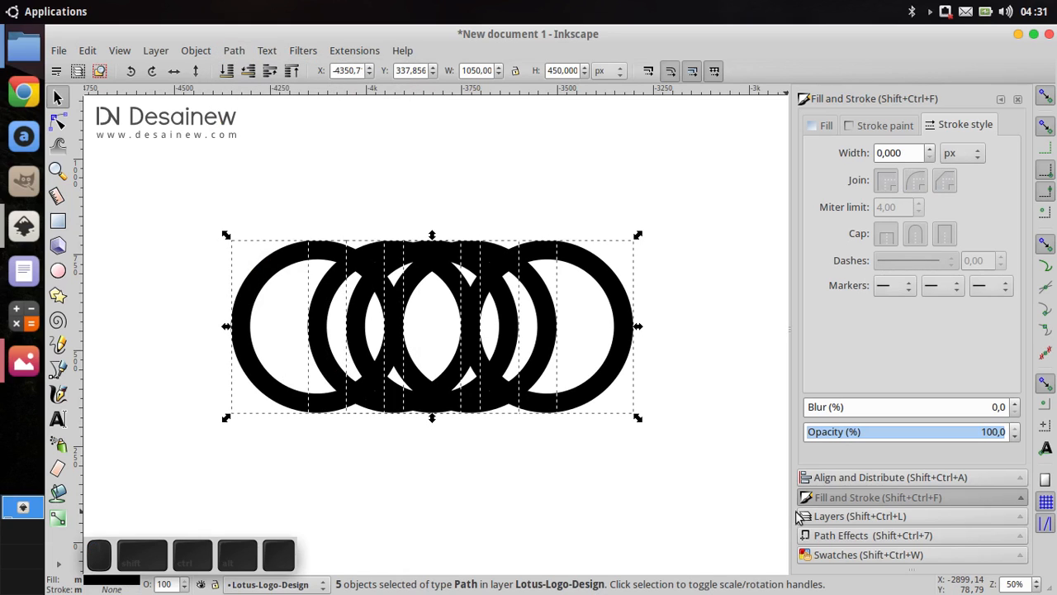
- Add a layer named Circular-Grid above the current layer
click(900, 517)
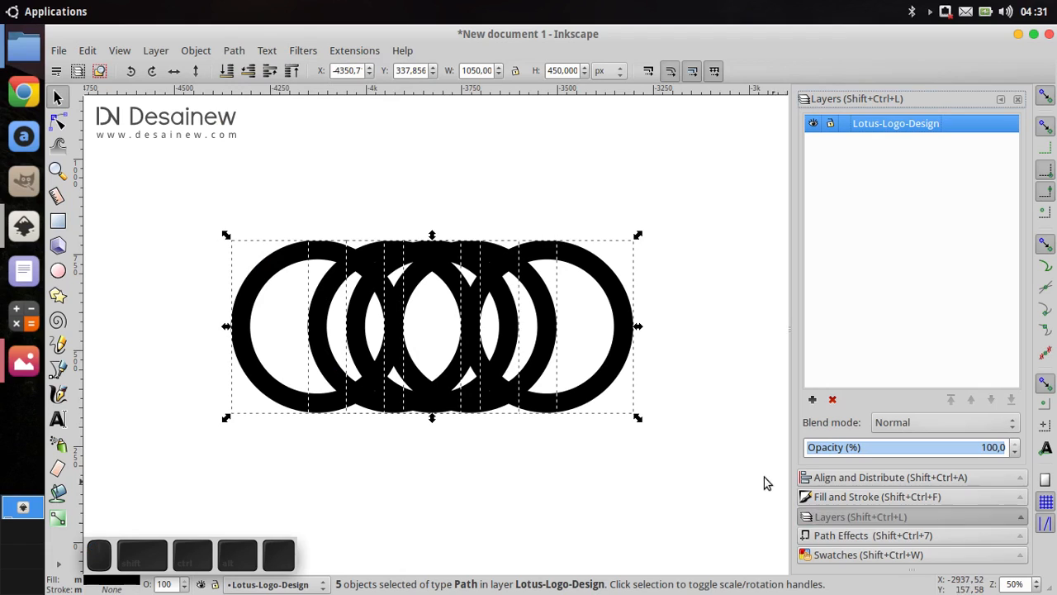
click(812, 400)
drag(572, 284, 594, 443)
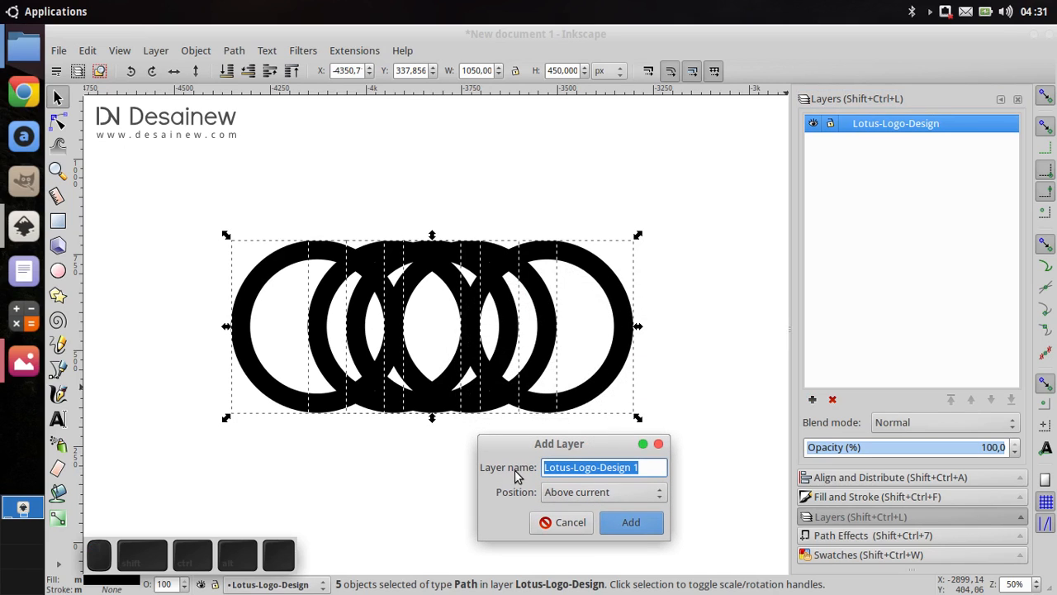
key(BackSpace)
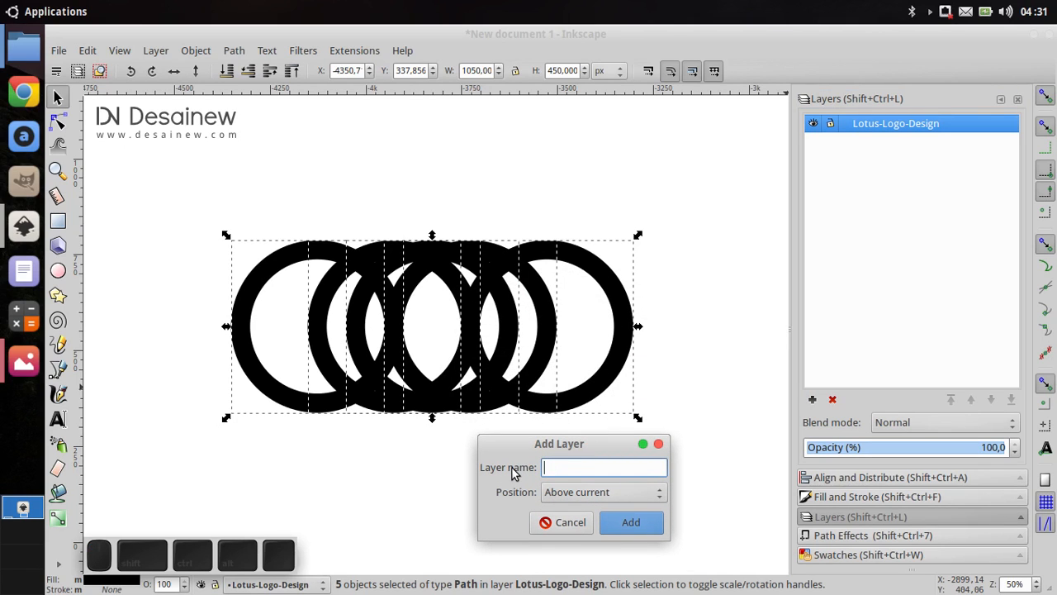
text(Circular-Grid)
click(625, 527)
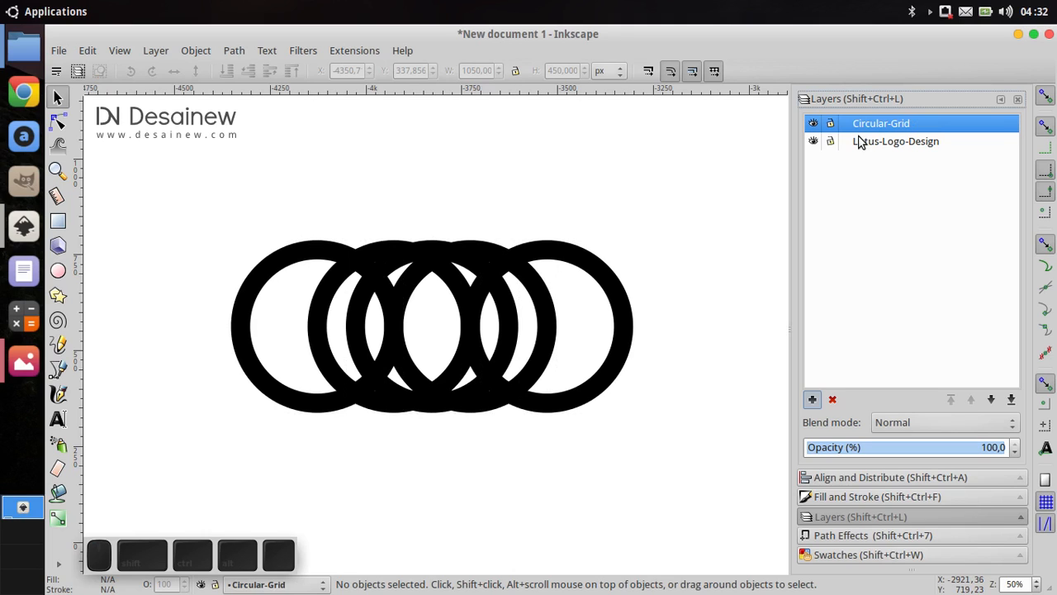
- Duplicate all five rings in the Lotus-Logo-Design layer
click(588, 273)
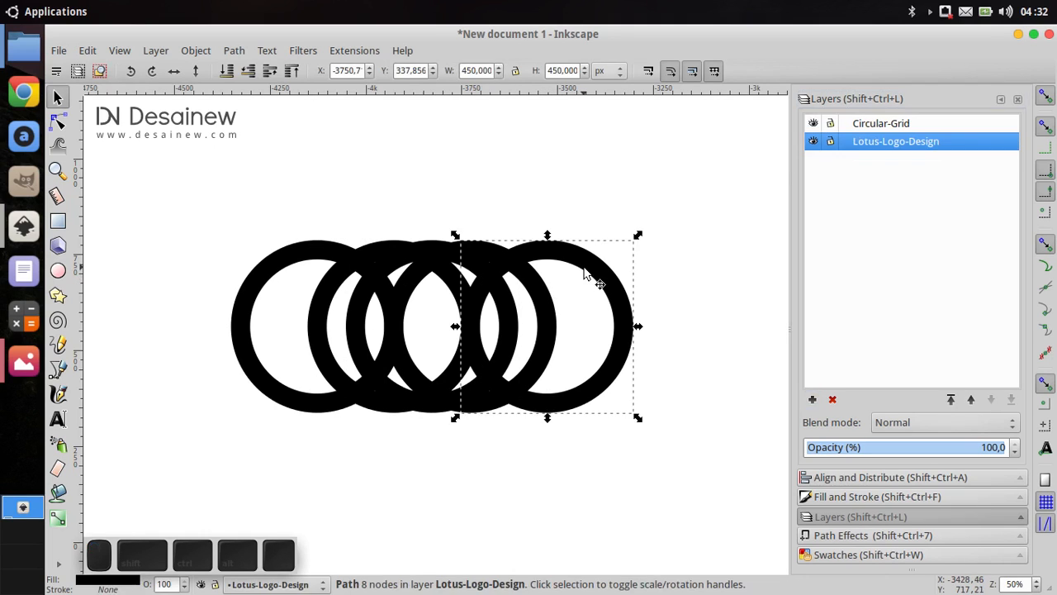
click(693, 342)
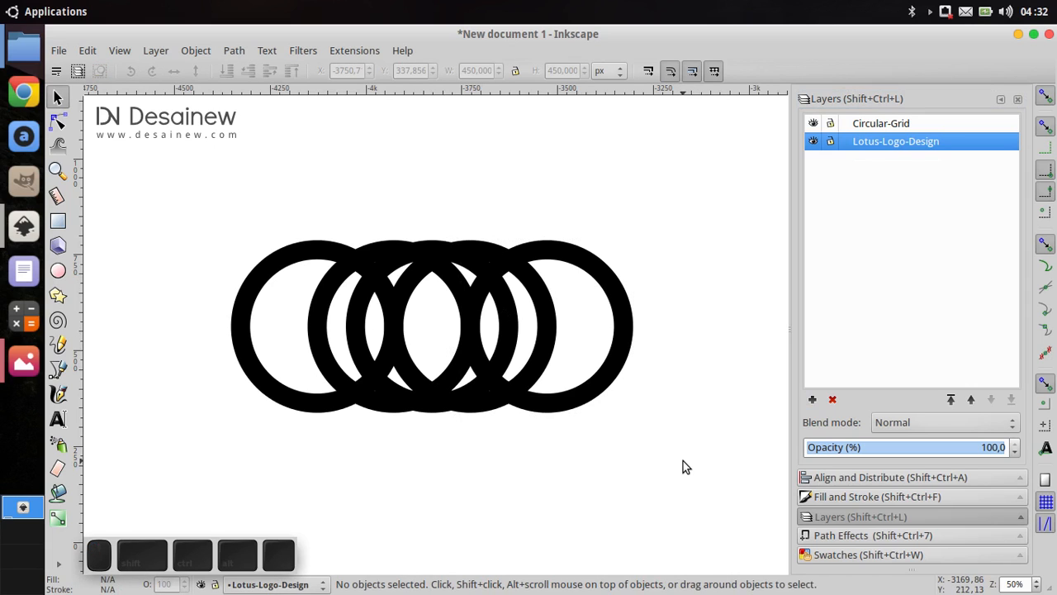
click(898, 123)
click(905, 147)
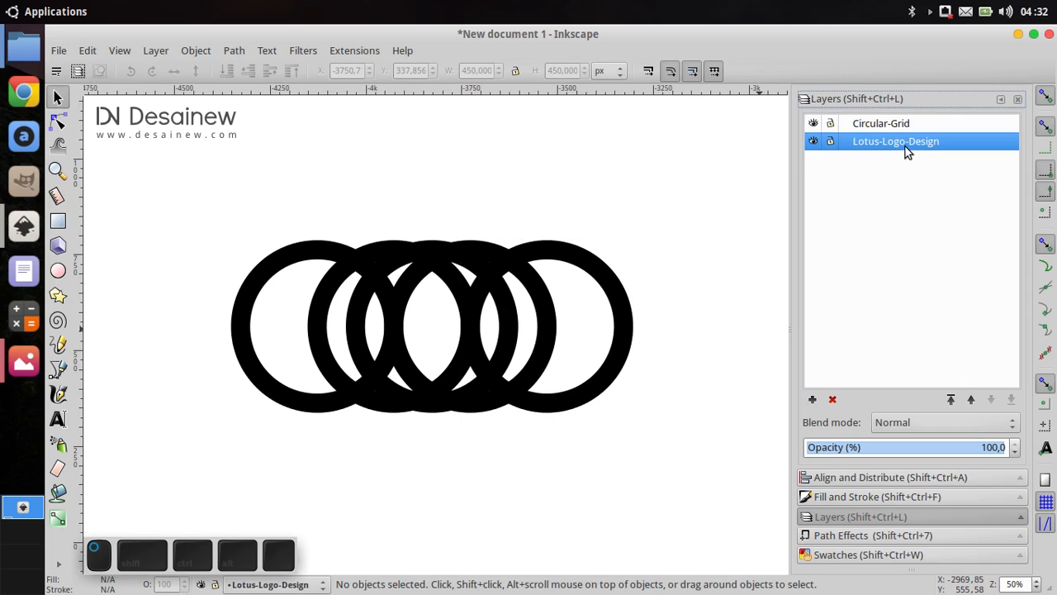
drag(704, 436, 132, 217)
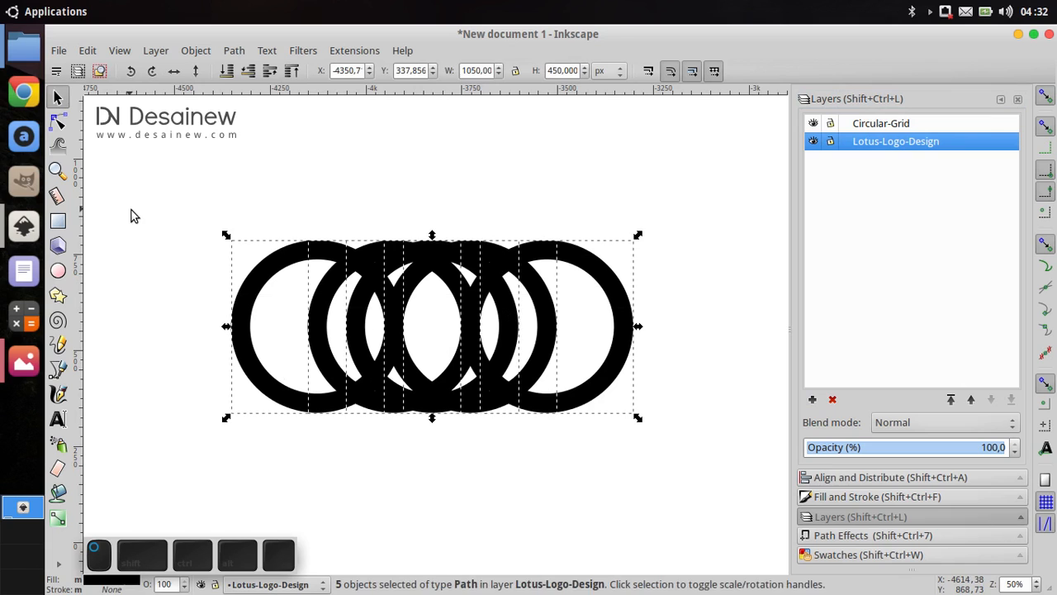
right_click(247, 291)
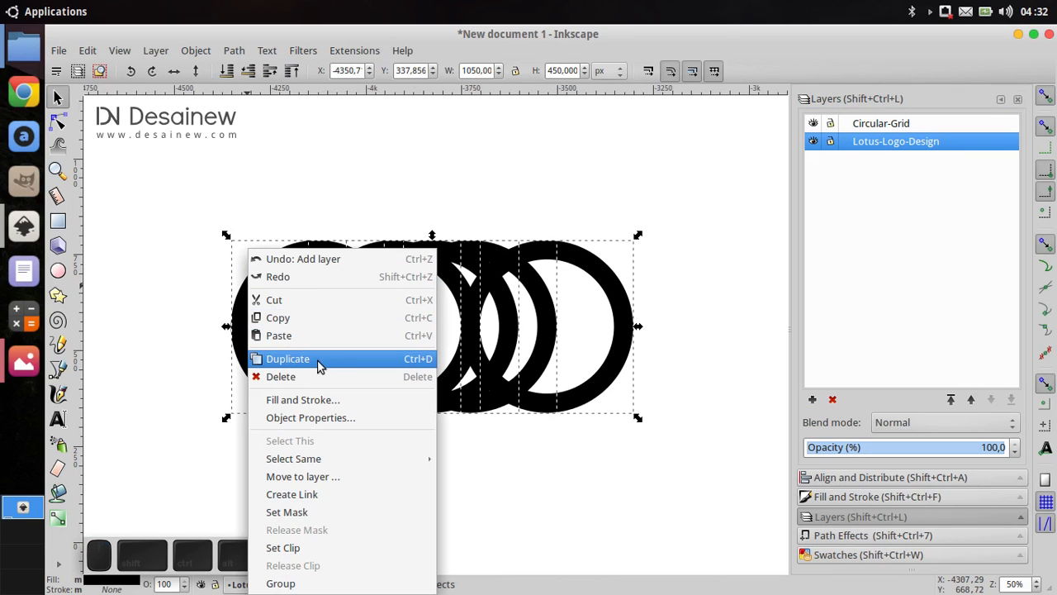
click(343, 361)
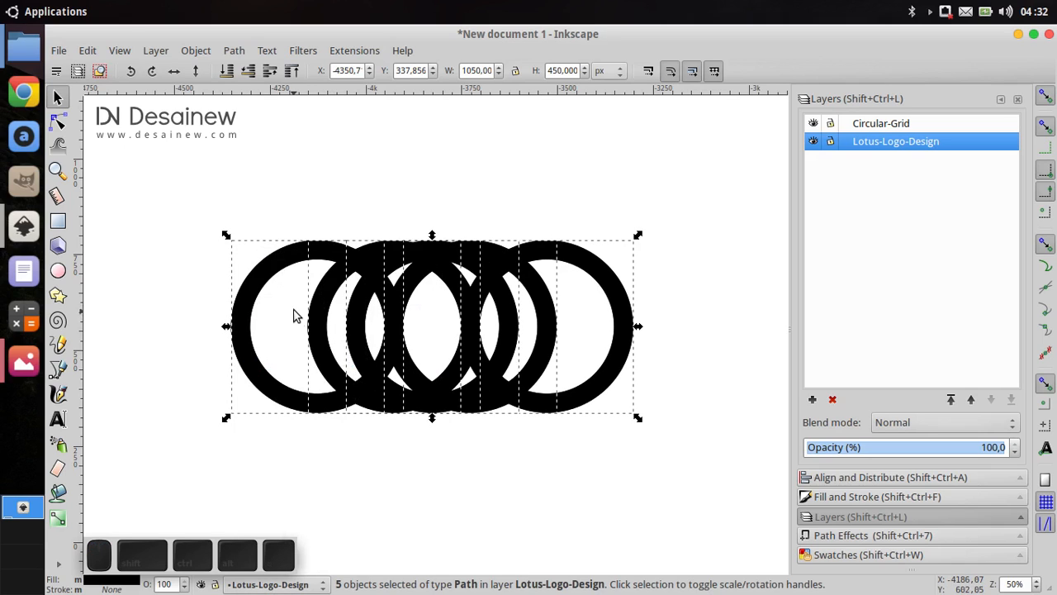
- Move the five duplicated rings to the Circular-Grid layer
right_click(256, 297)
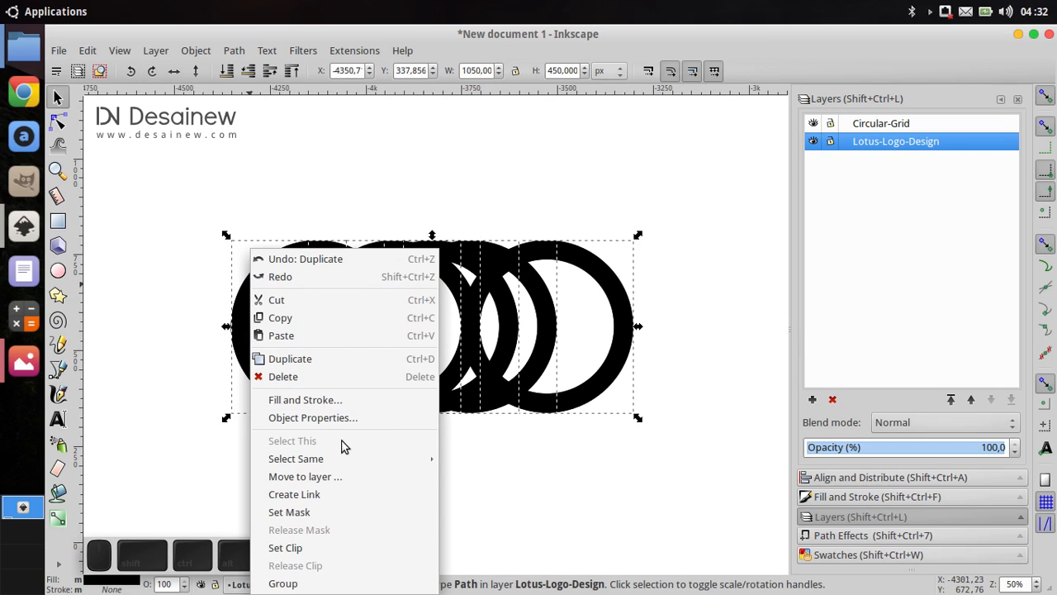
click(365, 475)
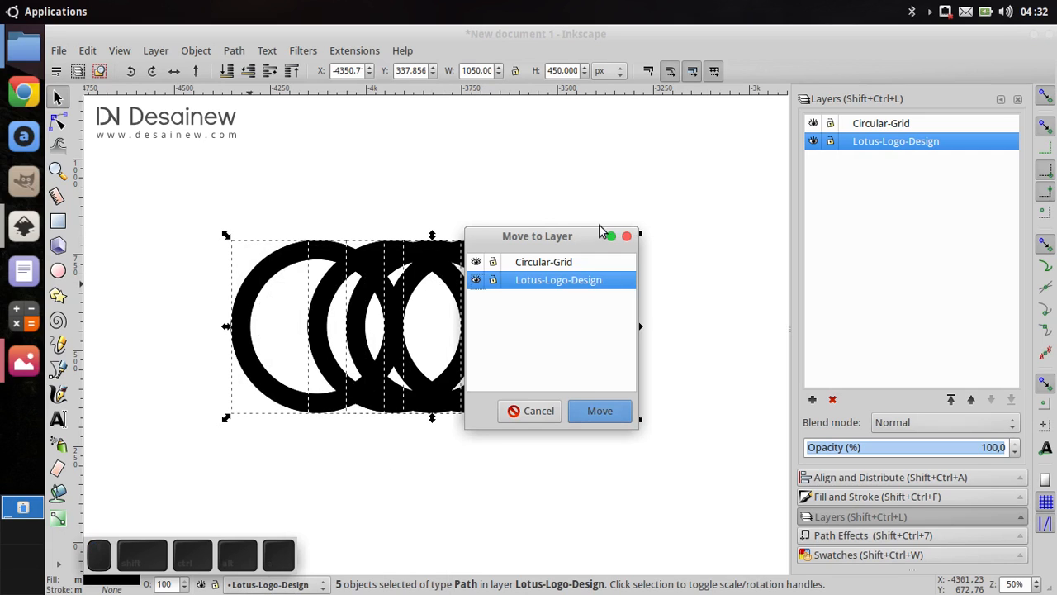
drag(583, 240, 556, 198)
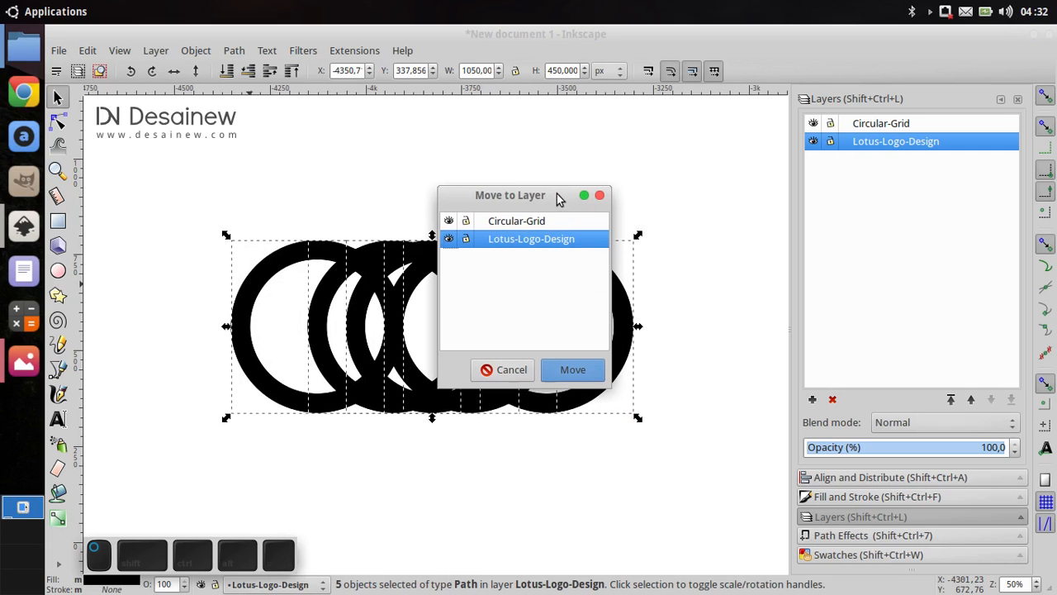
click(507, 224)
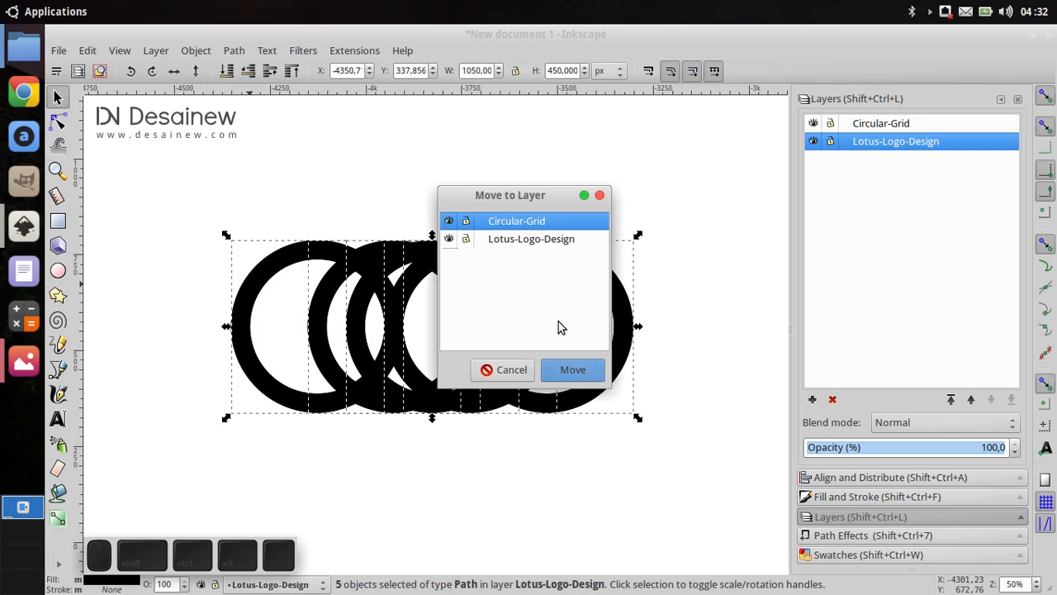
click(573, 370)
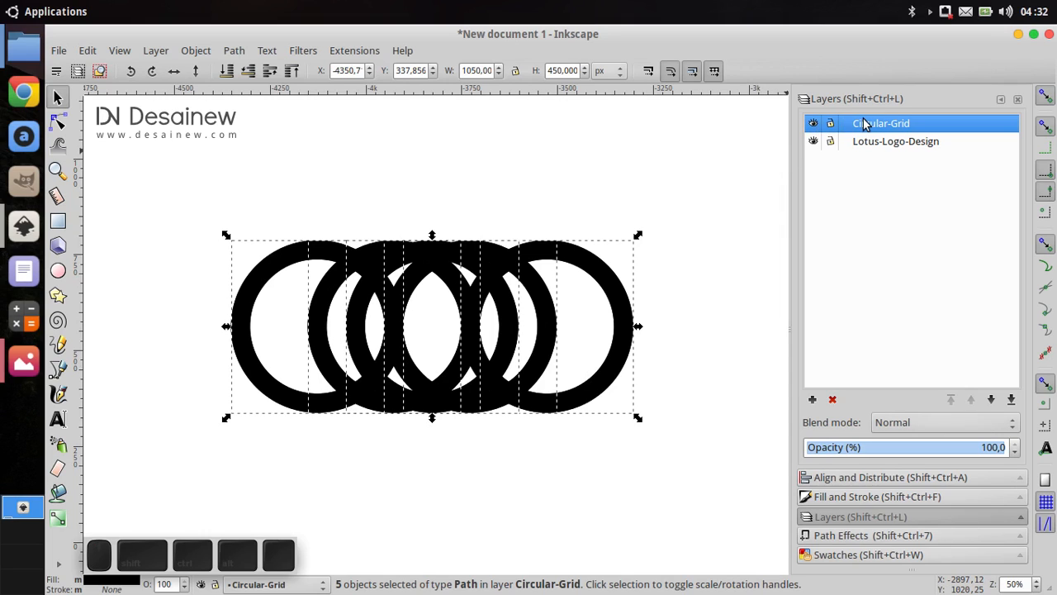
- Hide the Circular-Grid layer
click(814, 124)
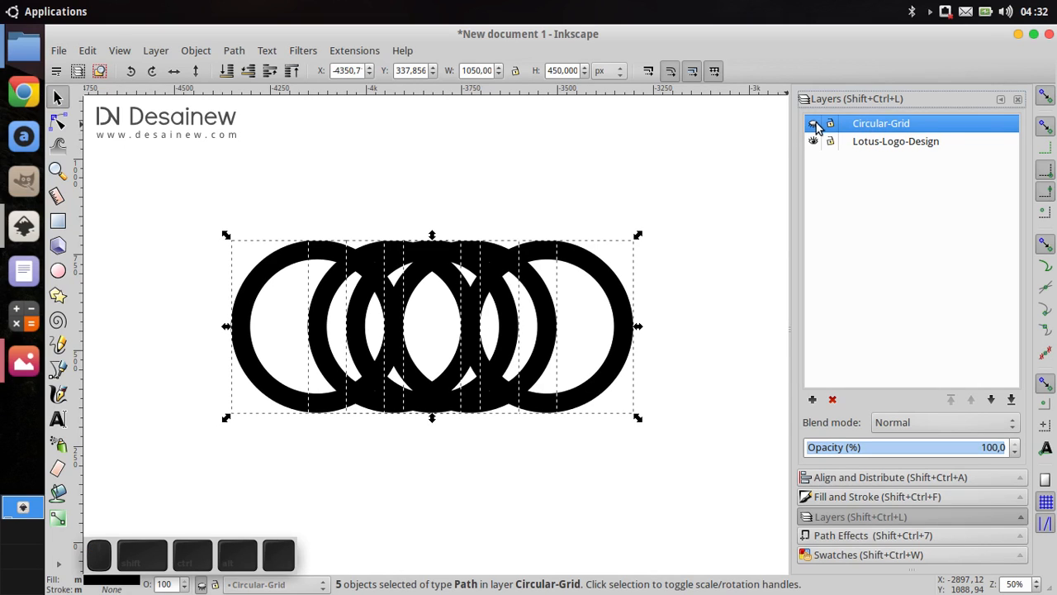
click(889, 145)
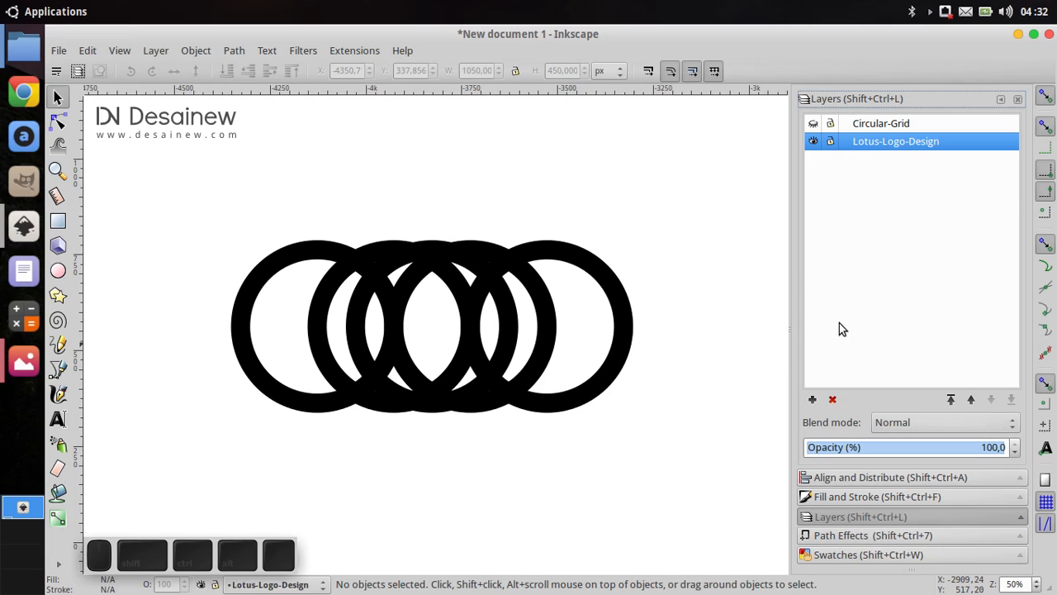
click(903, 124)
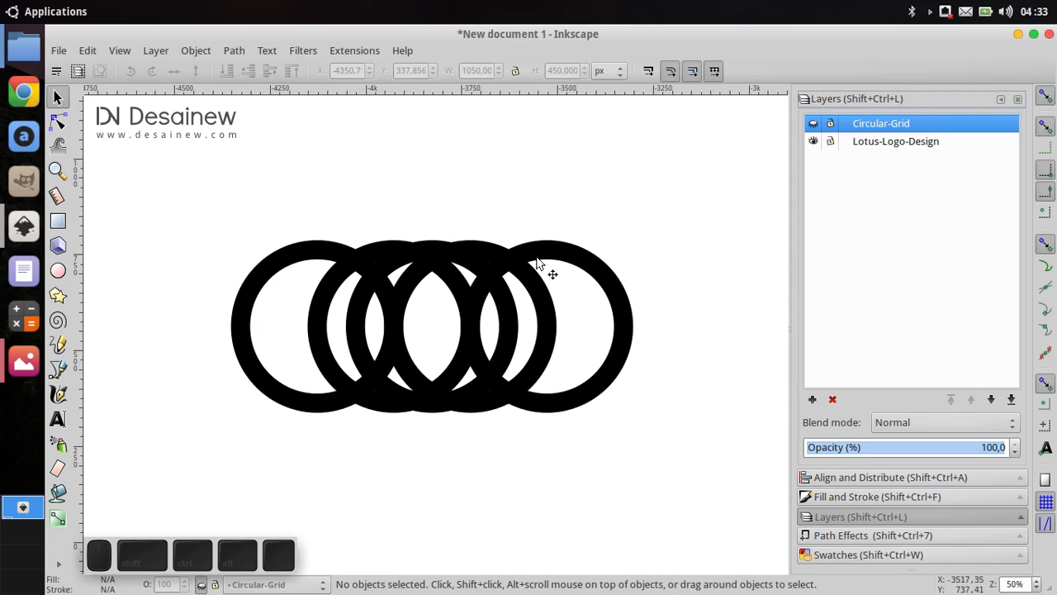
drag(359, 355, 367, 333)
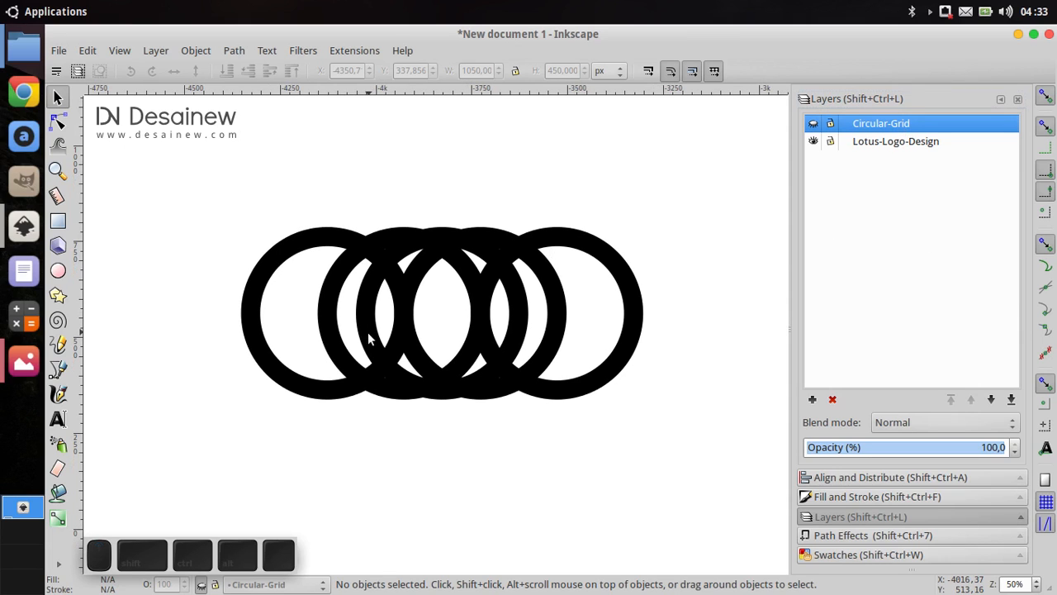
- Apply the Exclusion path operation to all five rings in the Lotus-Logo-Design layer
click(932, 144)
mouse_move(182, 189)
mouse_down()
mouse_move(460, 265)
mouse_move(713, 427)
mouse_move(719, 452)
mouse_up()
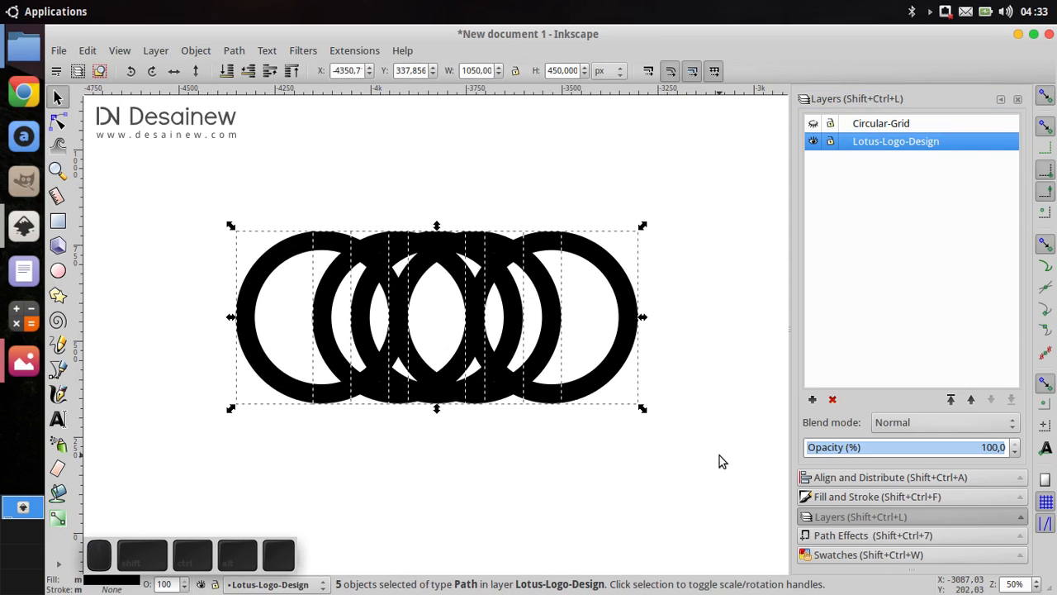
click(696, 463)
drag(174, 195, 682, 416)
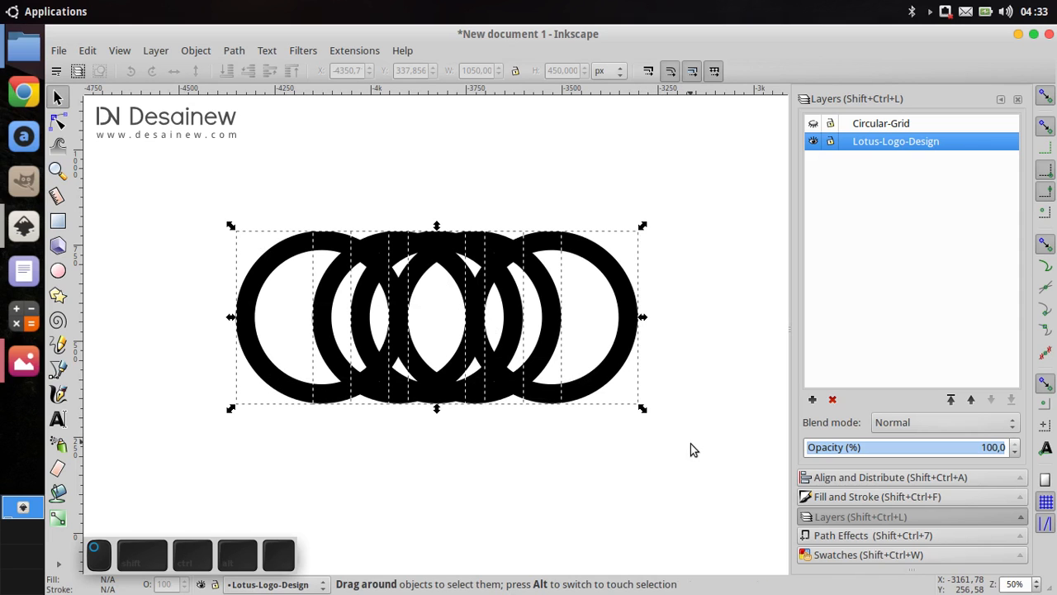
click(236, 51)
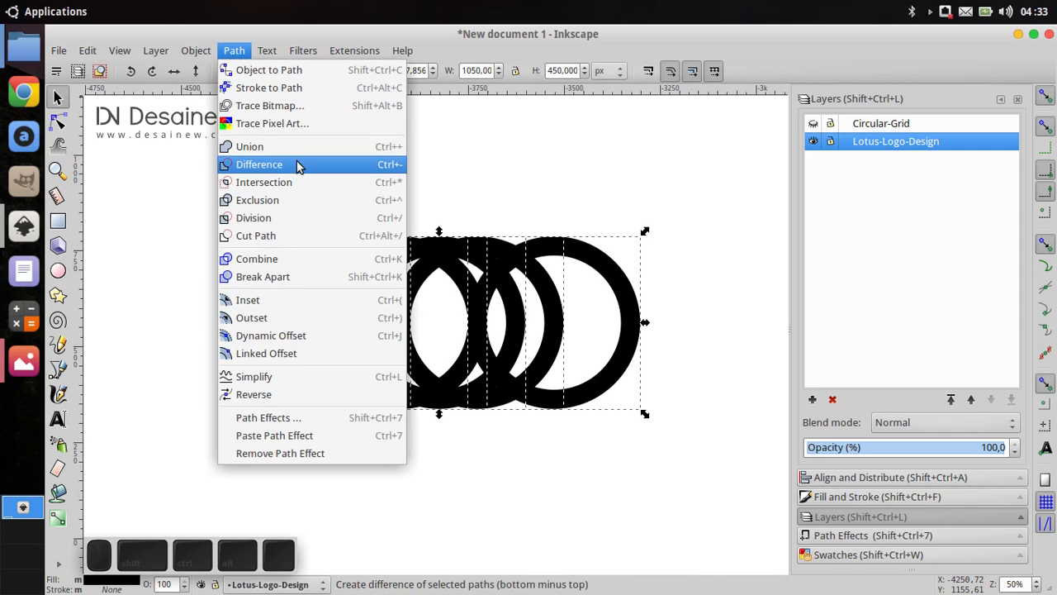
click(314, 204)
click(345, 207)
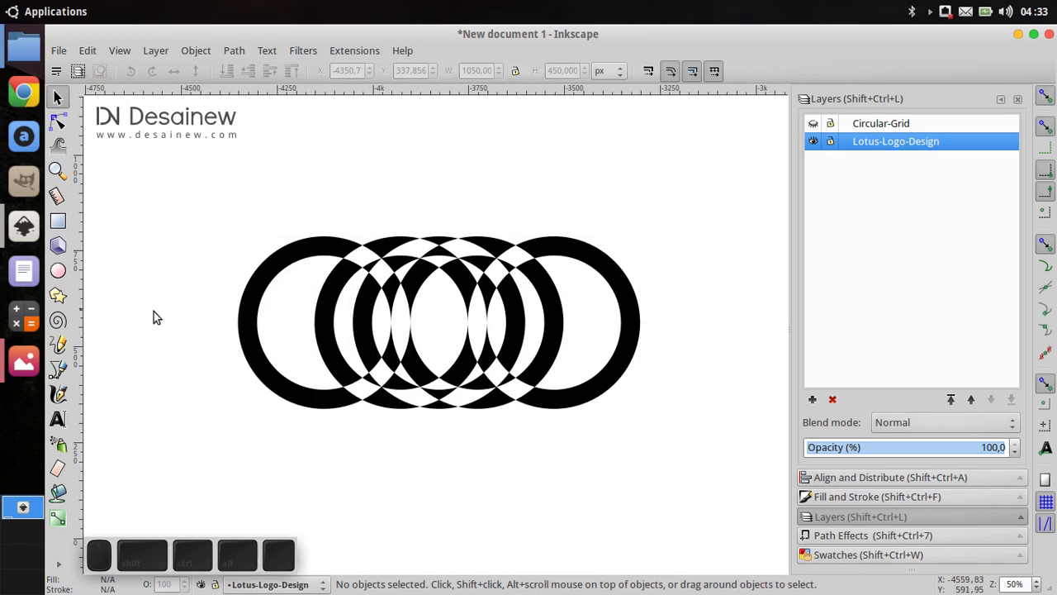
- Draw a rectangle about 1289 by 564 px that covers the whole ring shape
click(58, 220)
scroll(248, 314, down, 1)
scroll(247, 314, left, 1)
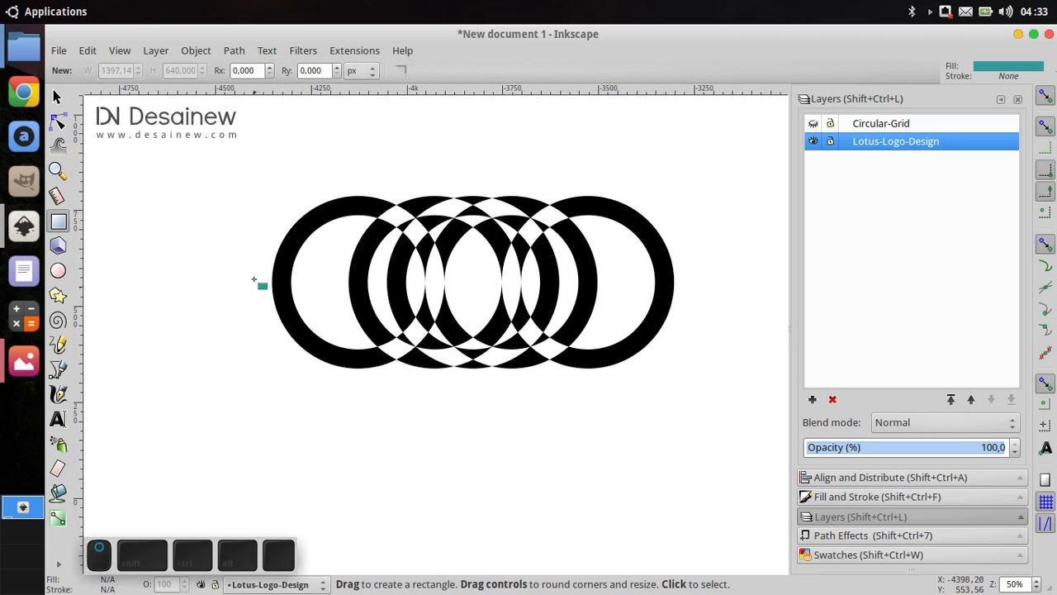
drag(212, 176, 694, 379)
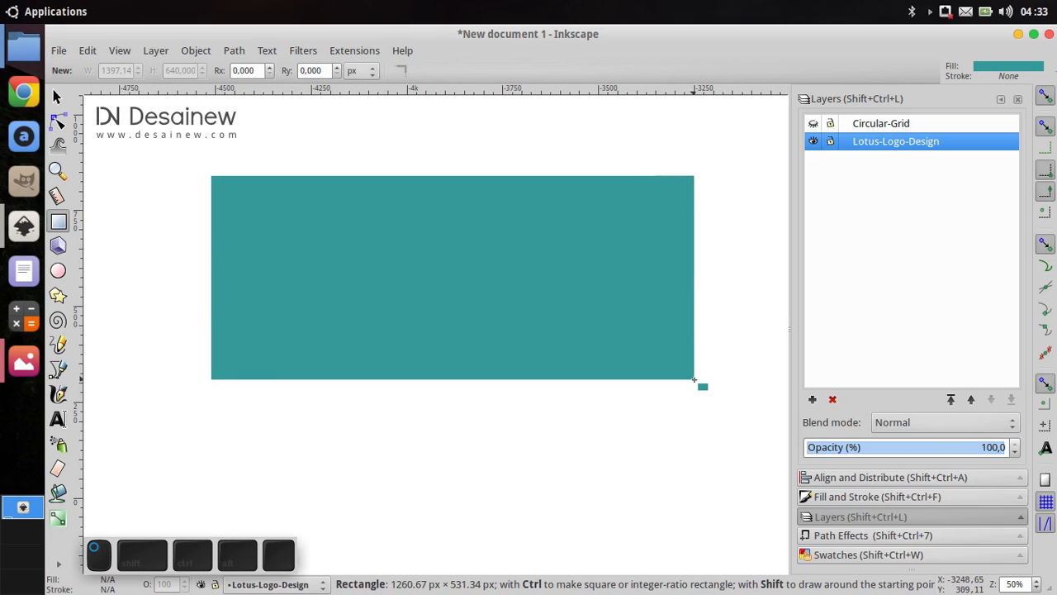
drag(693, 379, 705, 391)
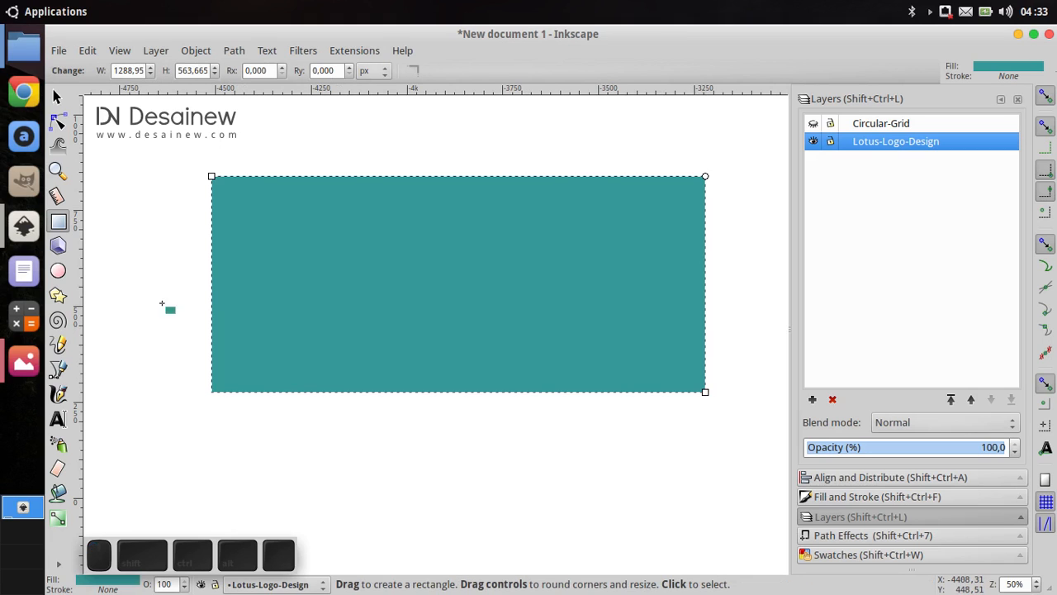
- Lower the teal rectangle to the bottom, behind the ring shape
click(58, 97)
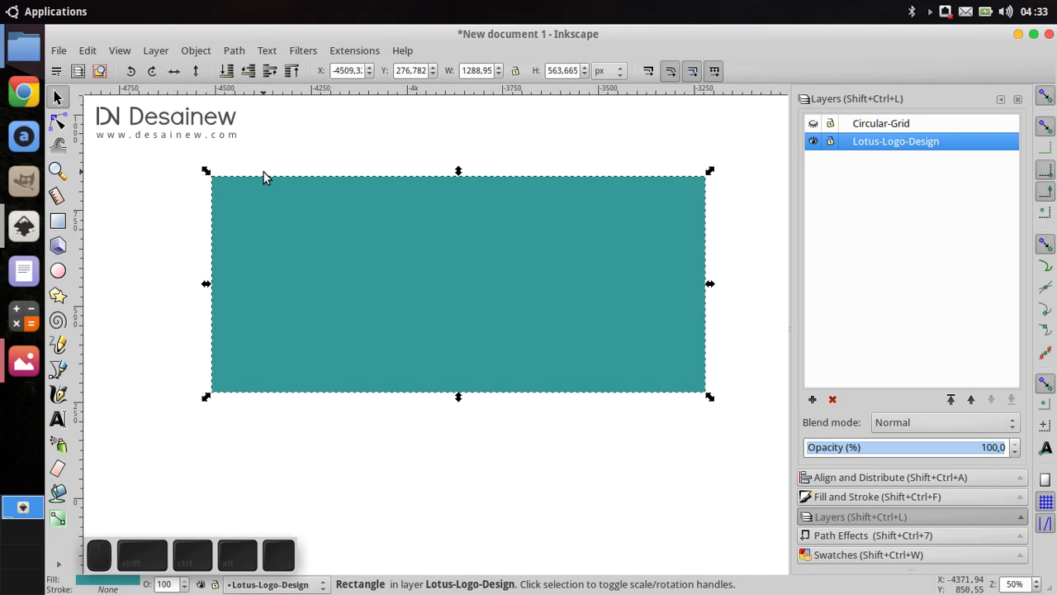
click(226, 72)
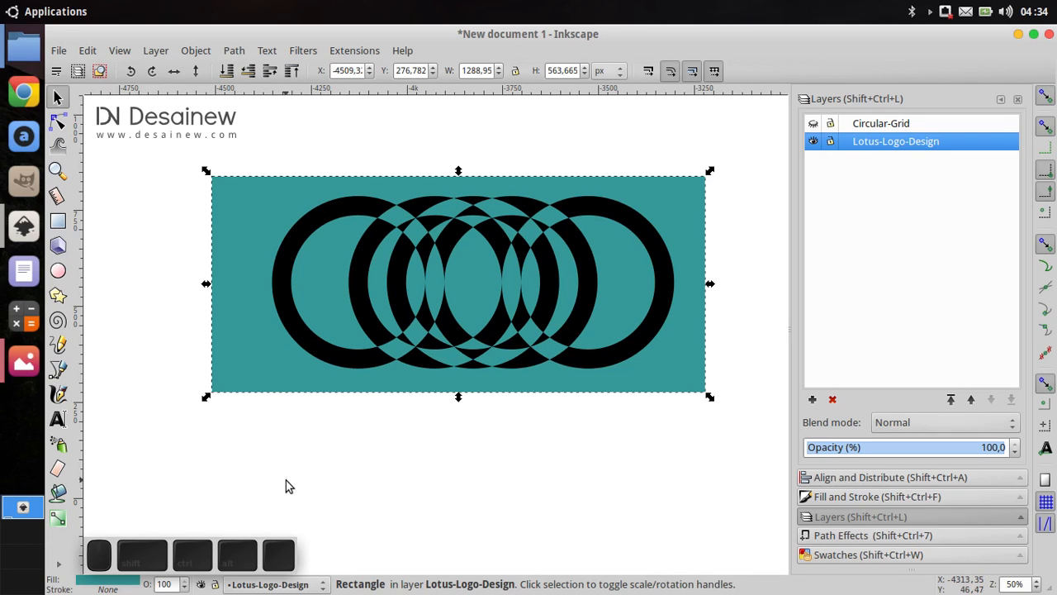
scroll(277, 533, up, 2)
click(342, 504)
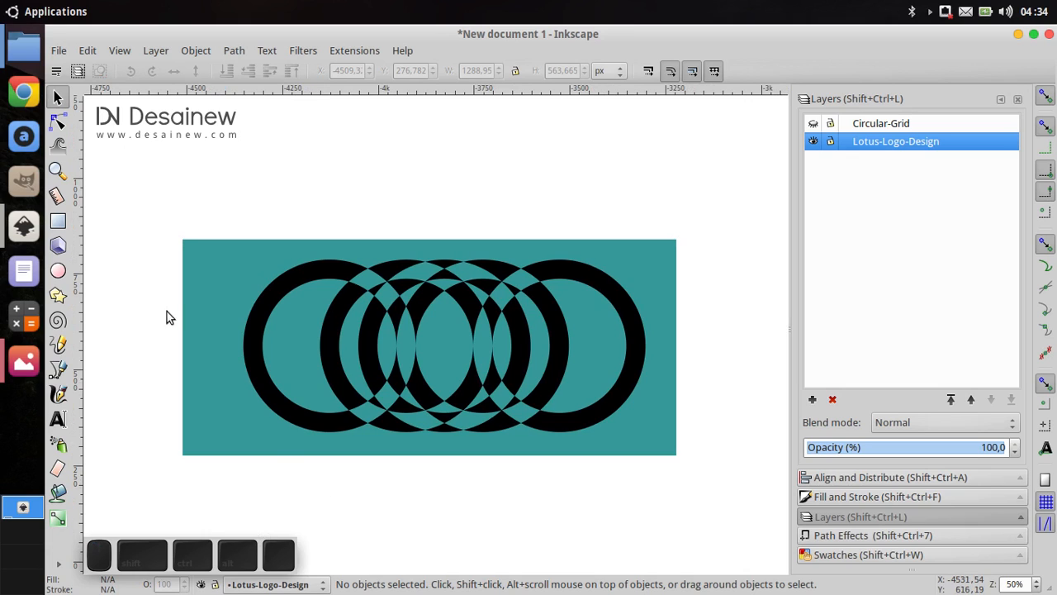
- Cut the rectangle into pieces along the ring shape with the Division path operation
drag(127, 179, 535, 456)
drag(160, 196, 752, 482)
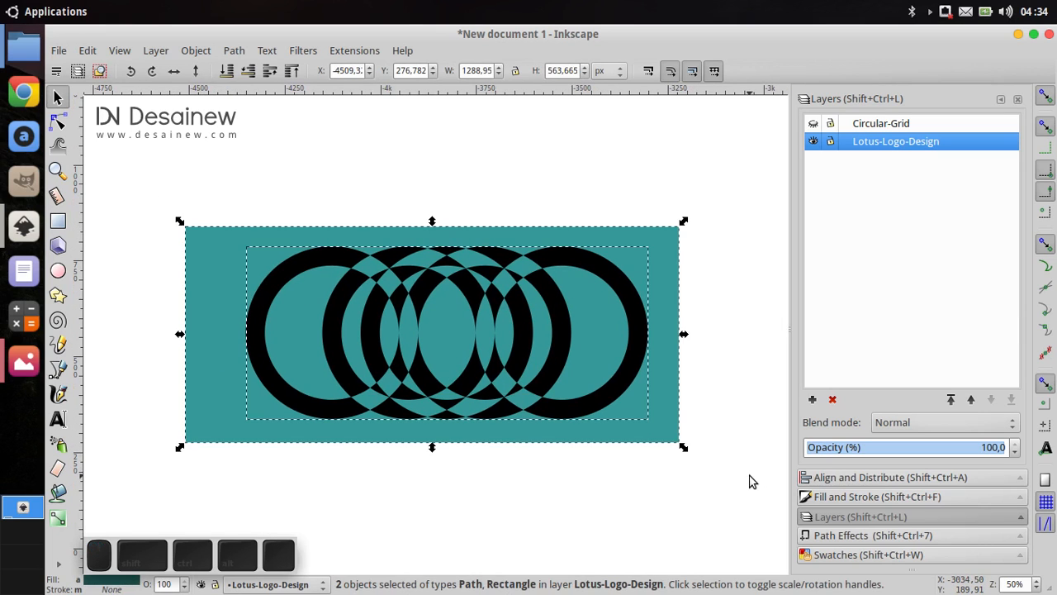
click(235, 52)
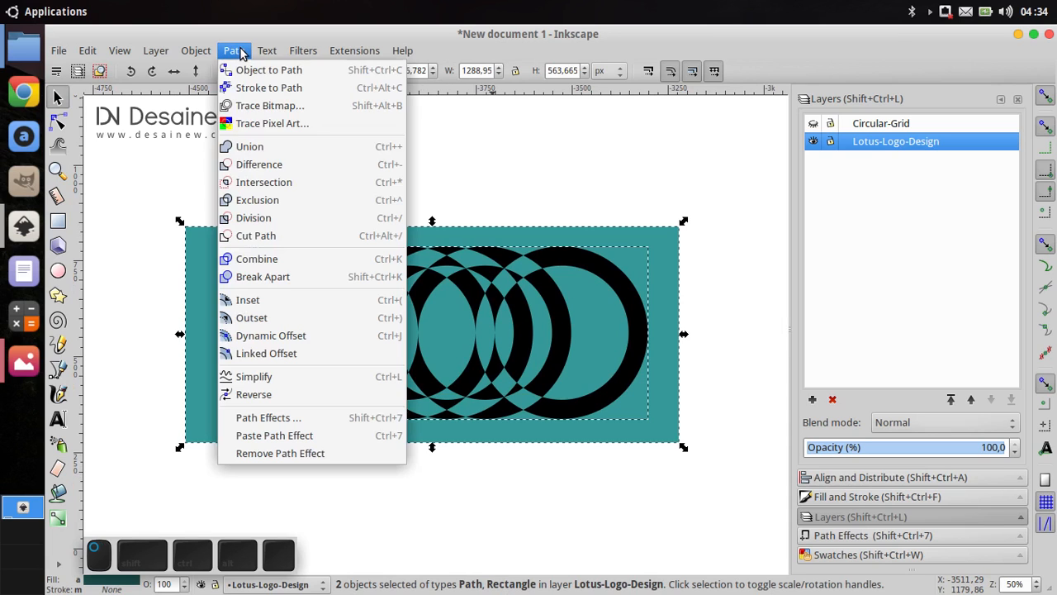
click(291, 220)
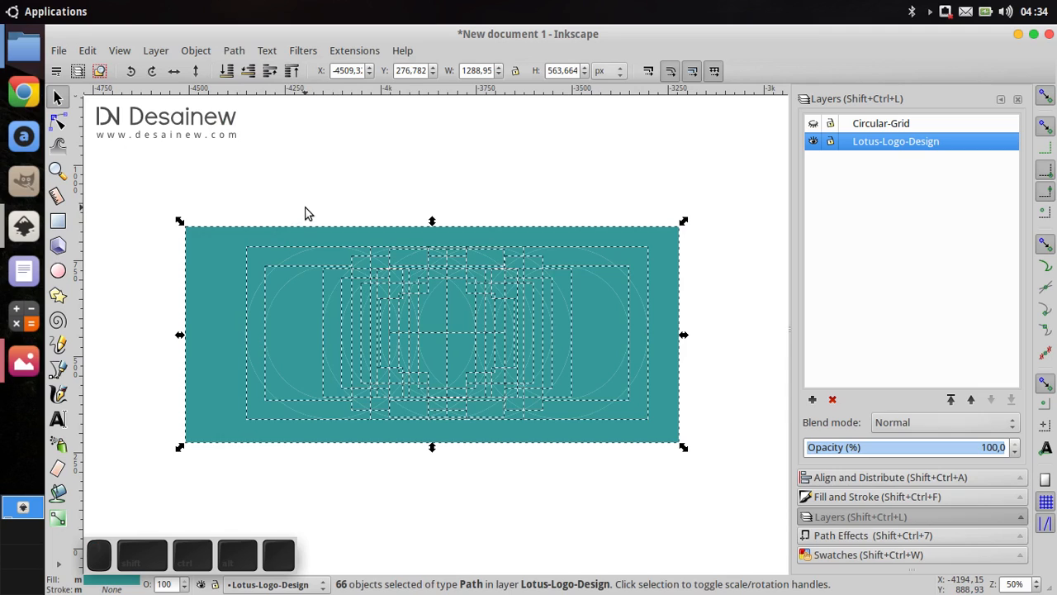
click(347, 181)
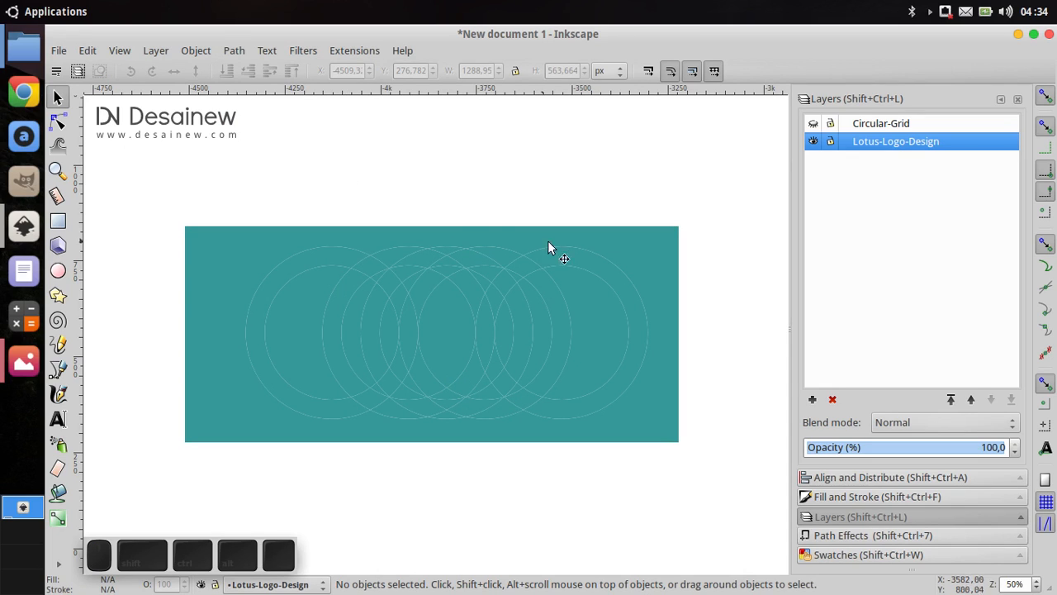
- Delete the background piece surrounding the rings and the three pieces filling the gaps inside the right-hand rings
click(641, 252)
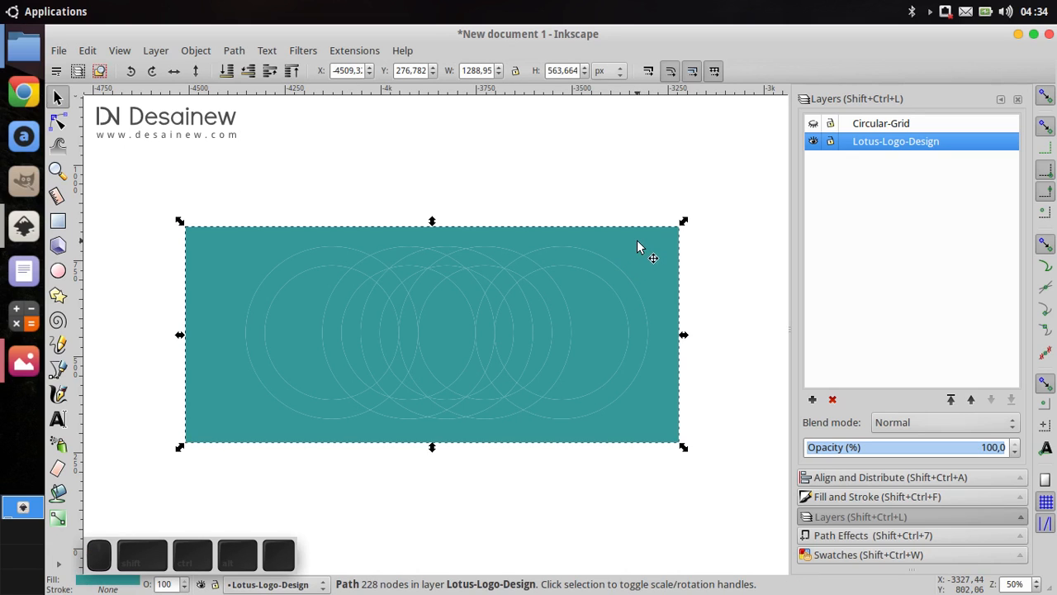
key(BackSpace)
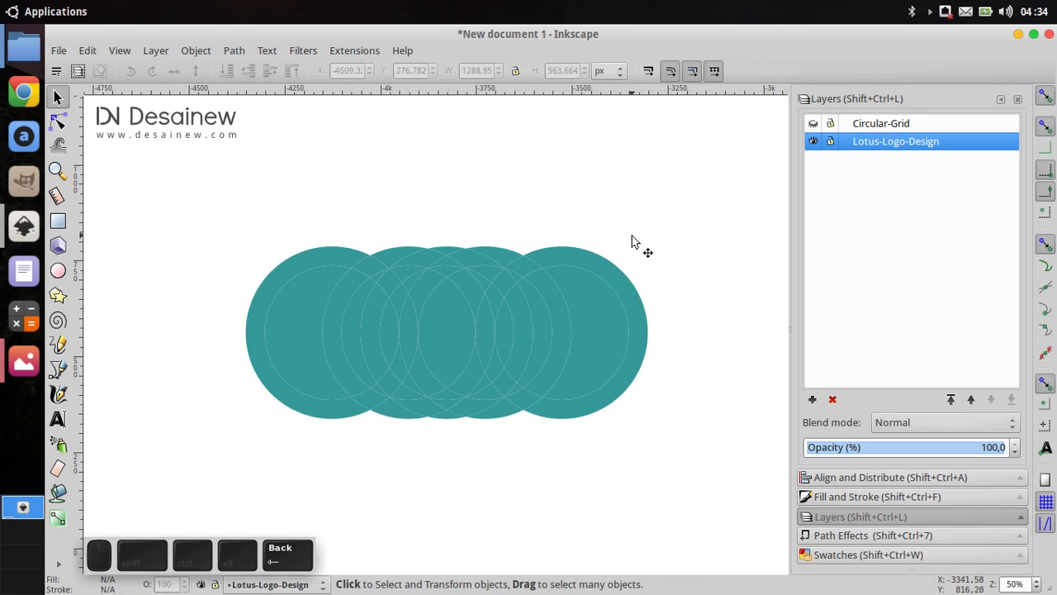
click(605, 317)
key(BackSpace)
click(539, 324)
key(BackSpace)
click(508, 339)
key(BackSpace)
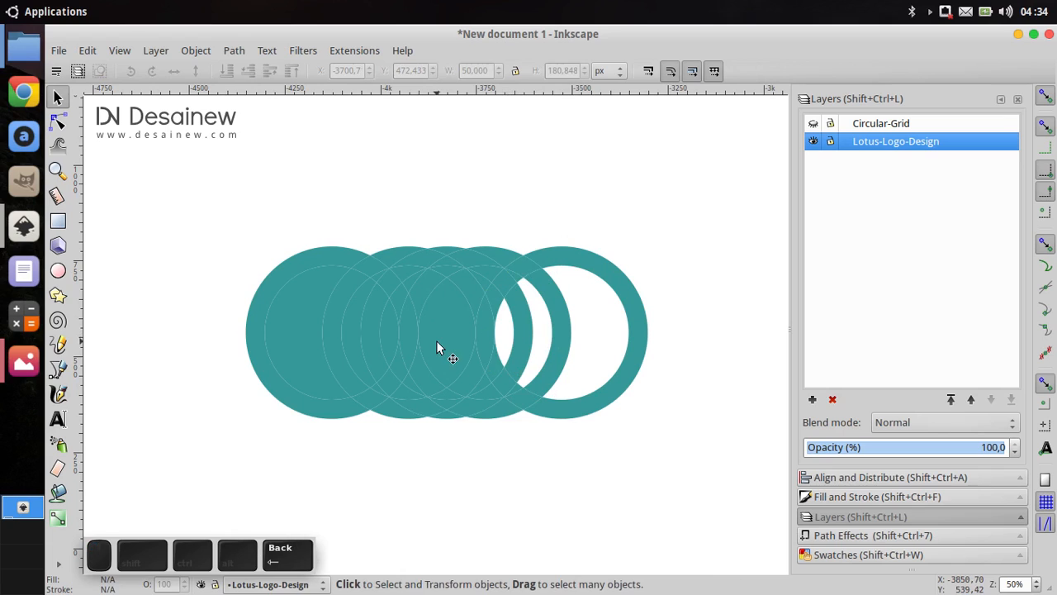
- Delete the pieces filling the central opening and the gaps inside the left-hand rings
click(436, 341)
key(BackSpace)
click(396, 333)
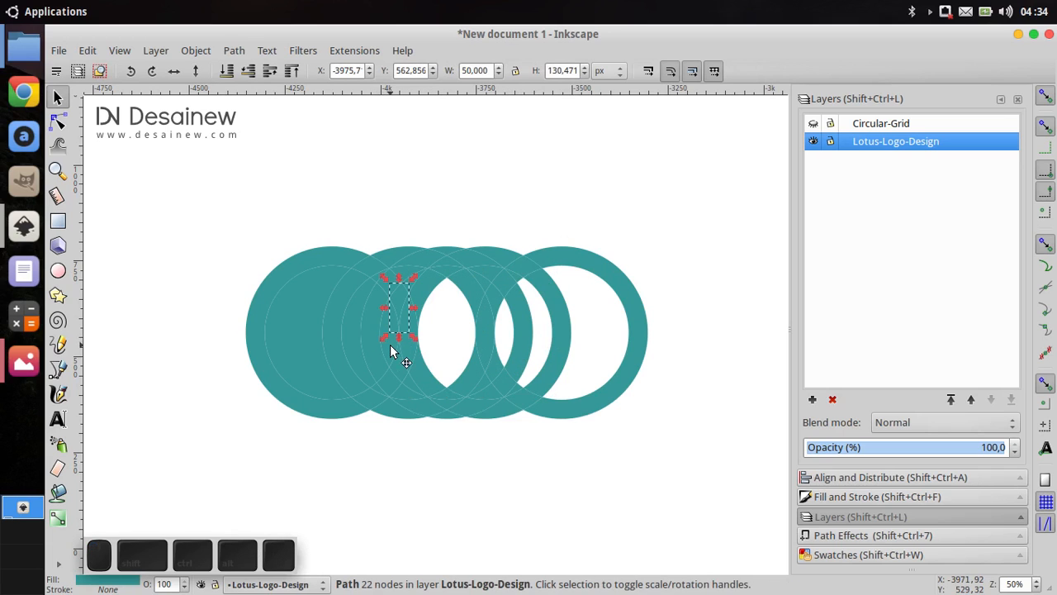
click(378, 342)
key(BackSpace)
click(353, 334)
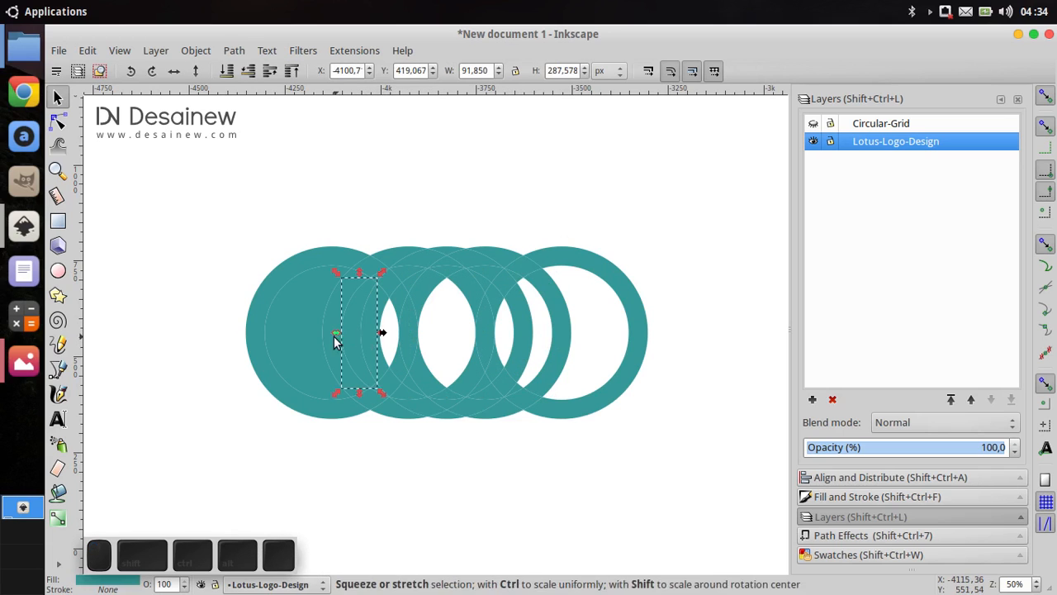
key(BackSpace)
scroll(409, 382, up, 4)
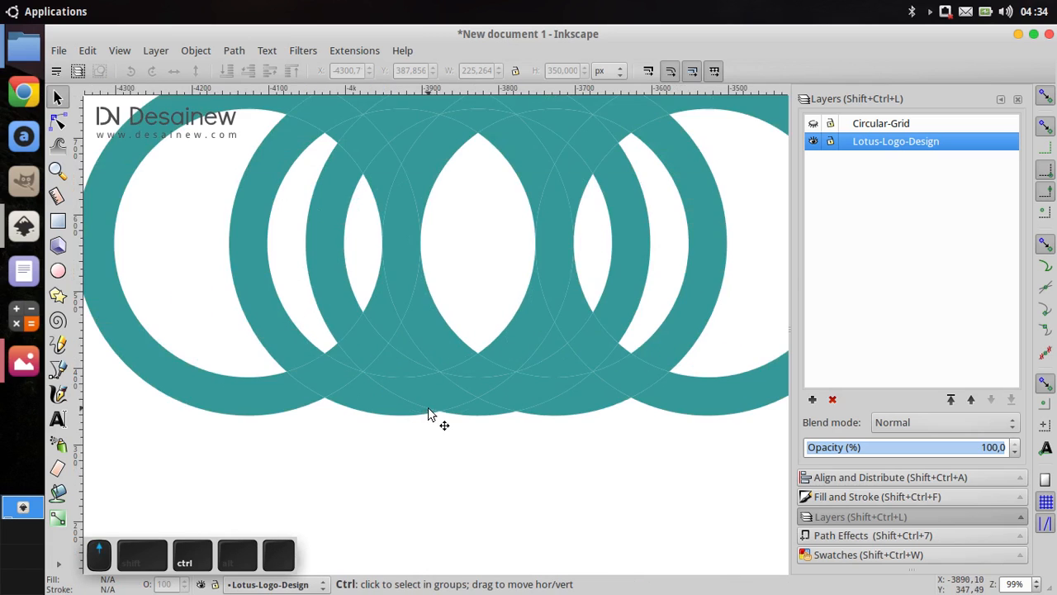
- Delete the four pieces filling the small gaps between the overlapping rings near the bottom
click(232, 304)
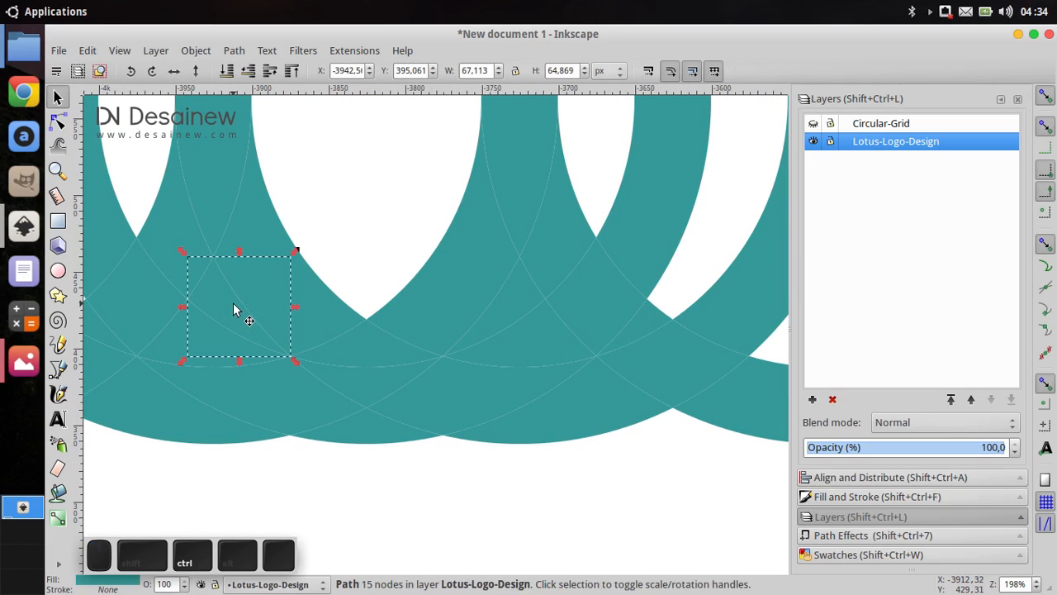
key(BackSpace)
click(511, 300)
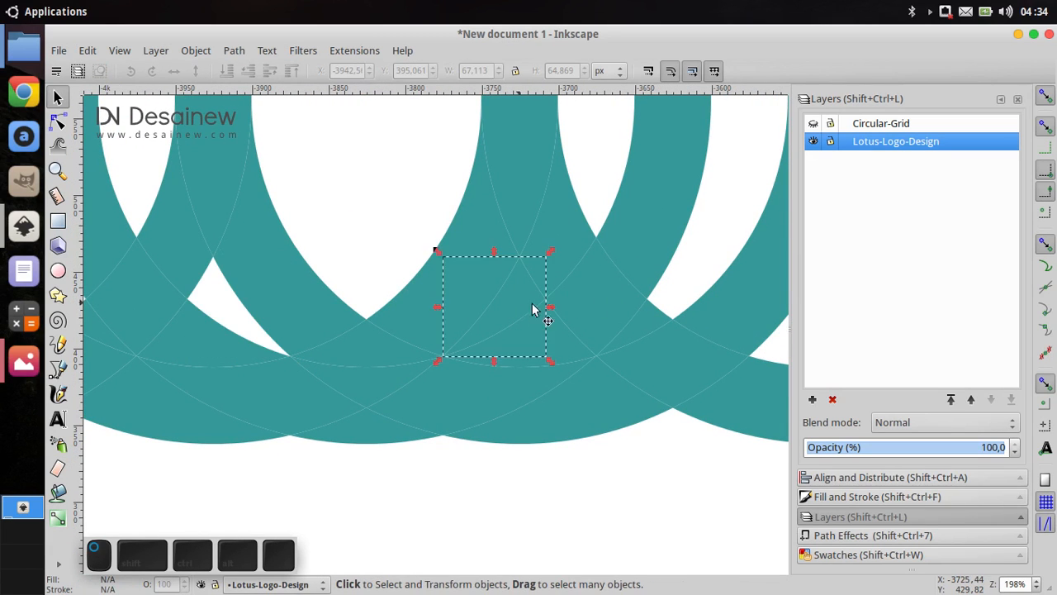
key(BackSpace)
drag(539, 333, 579, 326)
click(122, 318)
key(BackSpace)
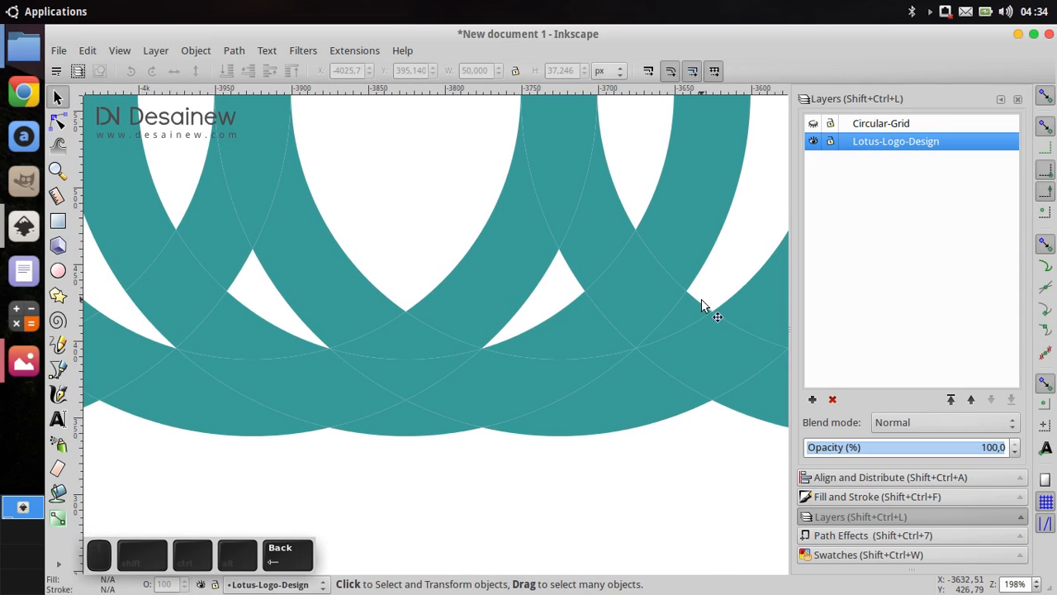
drag(621, 400, 602, 403)
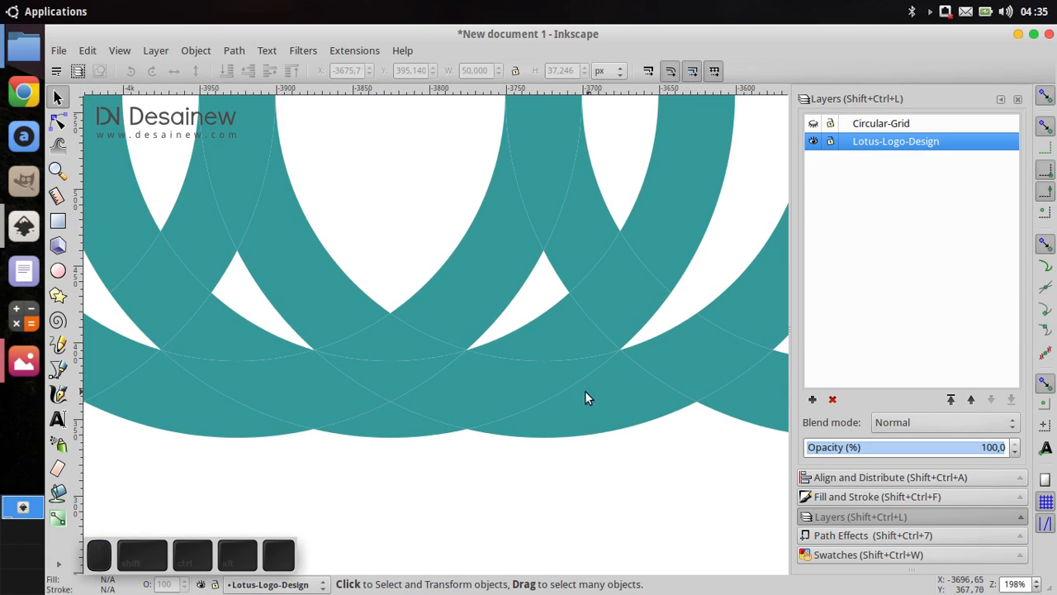
scroll(566, 374, down, 3)
drag(625, 382, 618, 361)
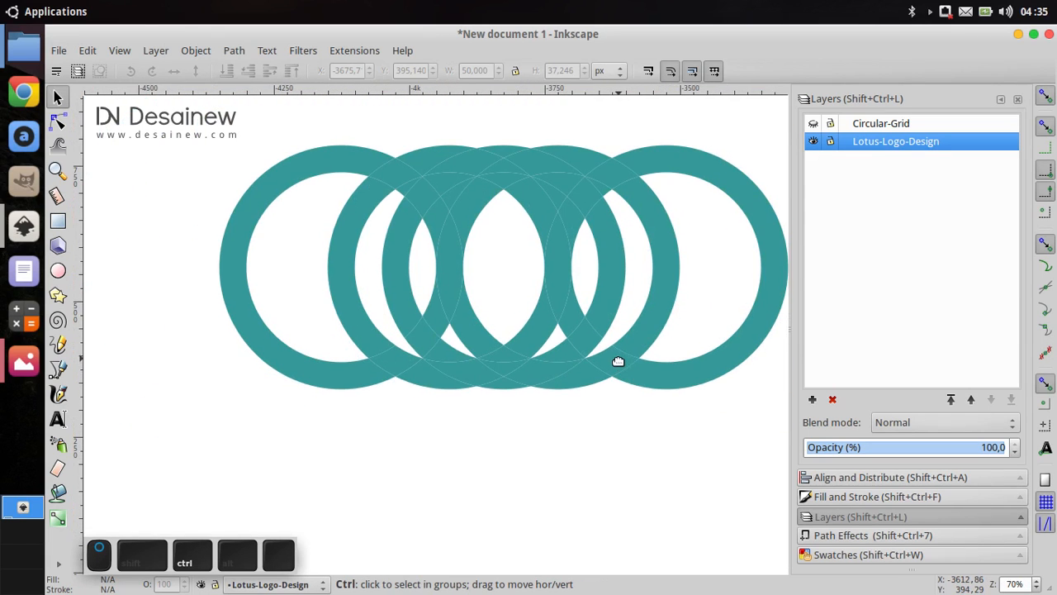
- Delete the two tiny sliver pieces where the rings cross at the bottom, one on each side
key(ctrl+z)
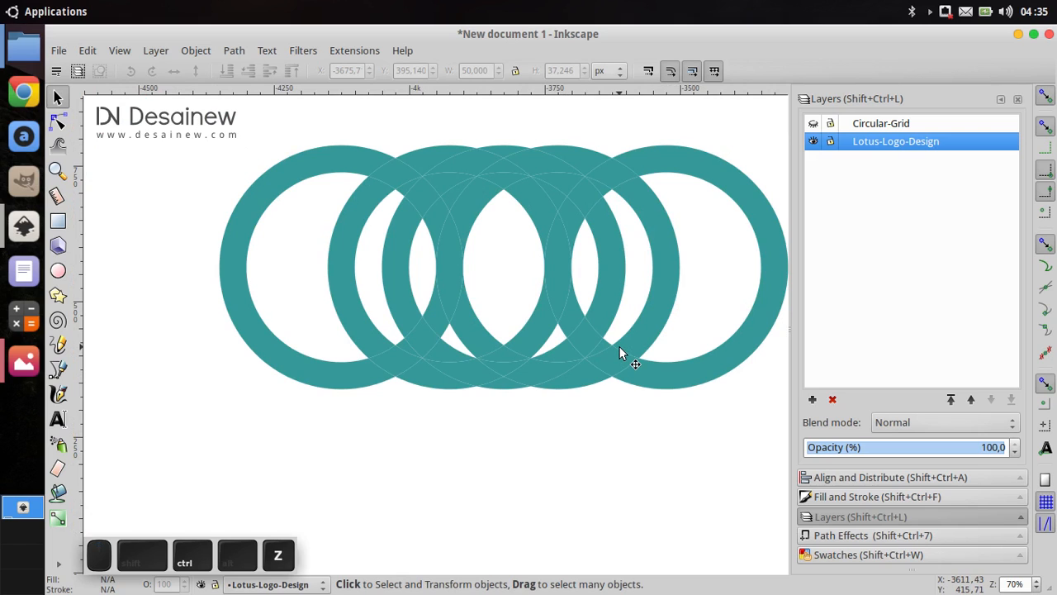
scroll(619, 347, up, 2)
drag(608, 432, 539, 362)
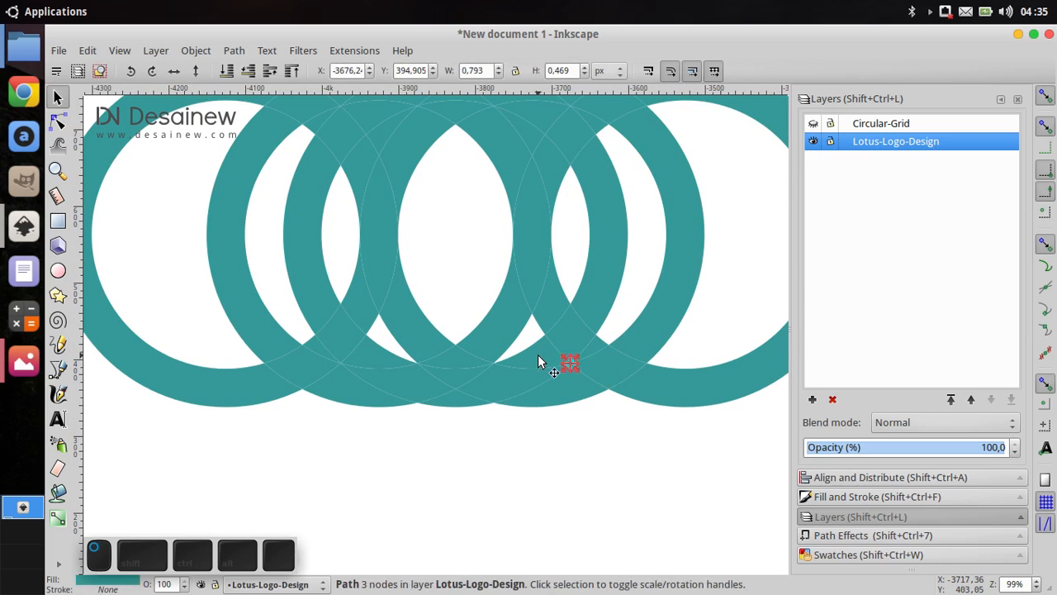
key(BackSpace)
drag(377, 451, 321, 353)
key(BackSpace)
- Delete the two pieces filling the upper gaps on either side of the central opening
scroll(398, 298, up, 4)
click(531, 274)
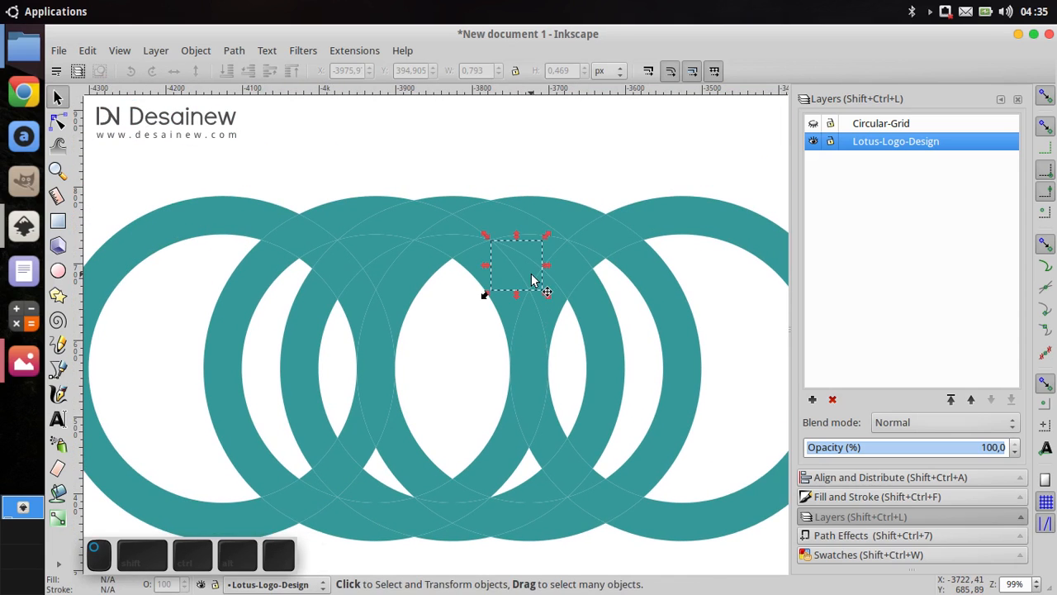
key(BackSpace)
click(379, 280)
key(BackSpace)
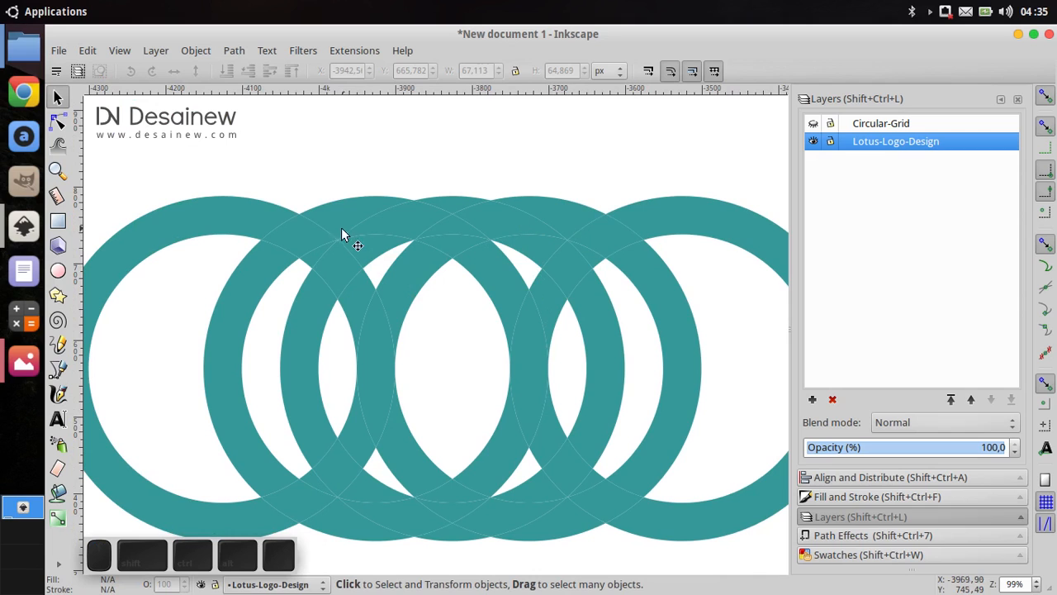
- Delete the two tiny sliver pieces where the rings cross at the top, one on each side
drag(314, 158, 360, 266)
key(BackSpace)
drag(534, 157, 584, 266)
key(BackSpace)
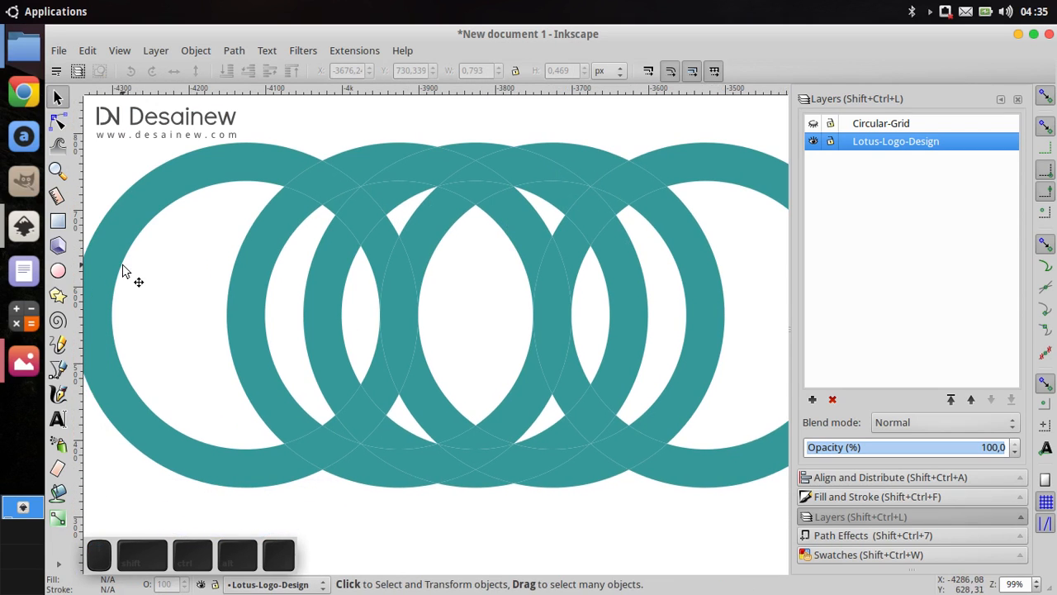
- Delete the large outer arcs of the two left-hand rings and the two right-hand rings
click(132, 278)
key(BackSpace)
click(244, 262)
key(BackSpace)
scroll(569, 311, right, 7)
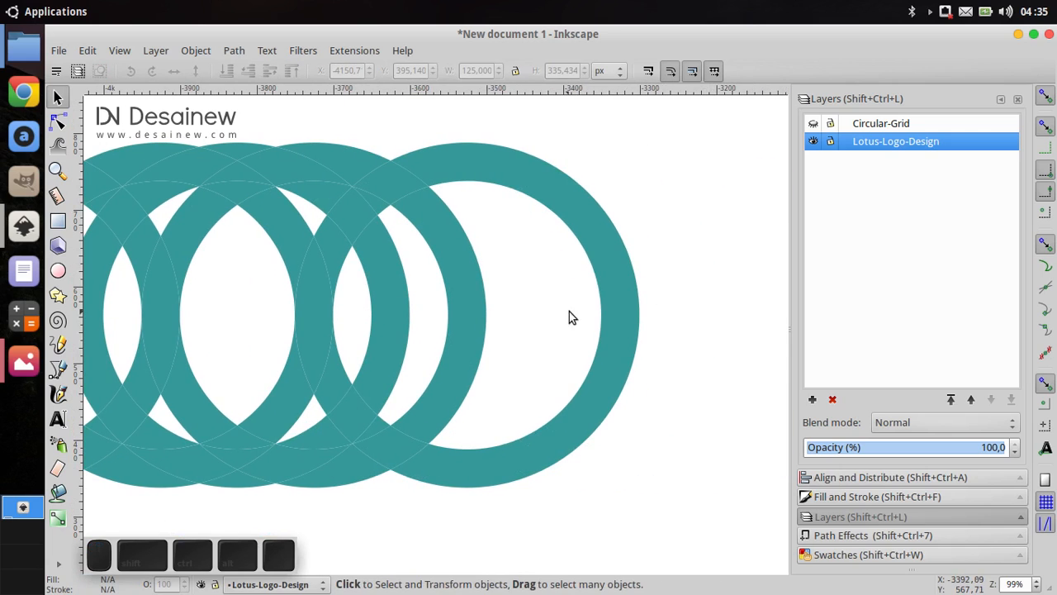
click(608, 318)
key(BackSpace)
click(476, 328)
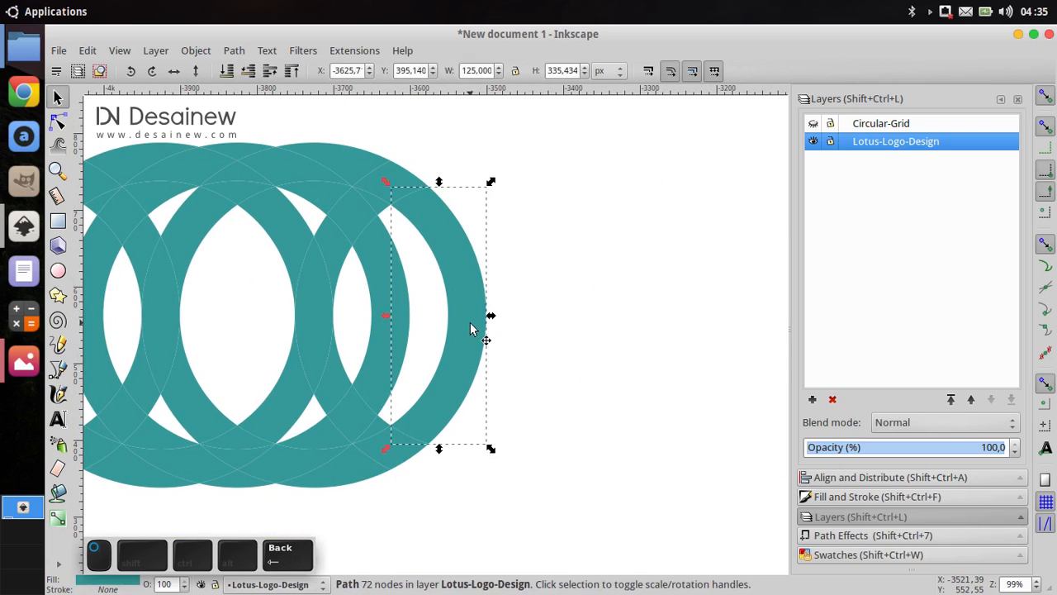
key(BackSpace)
- Delete the pointed ring pieces protruding outside the round outline at the lower right and lower left
scroll(477, 357, left, 6)
click(643, 449)
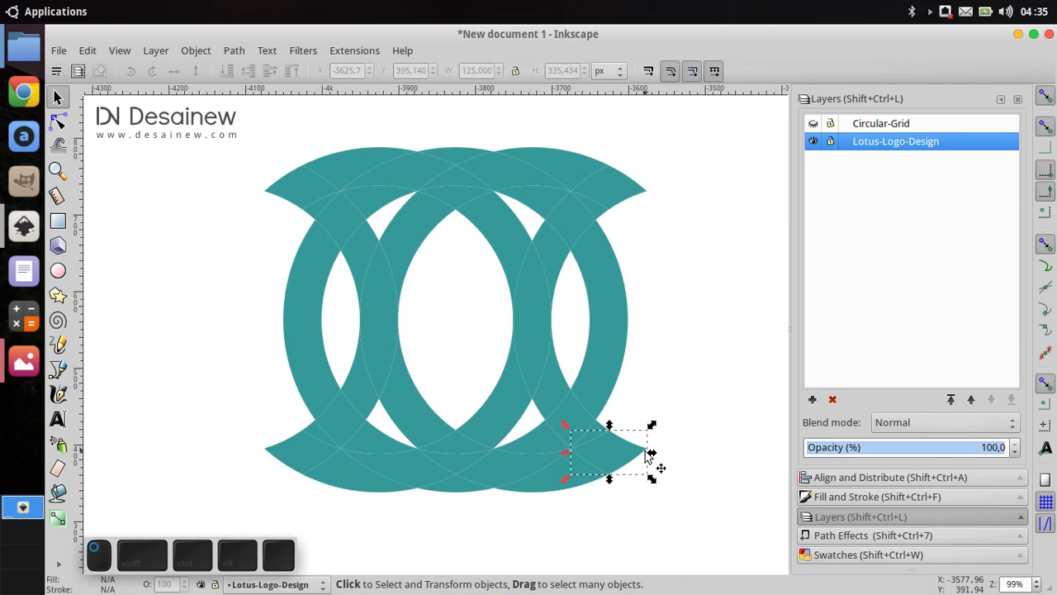
key(BackSpace)
click(518, 486)
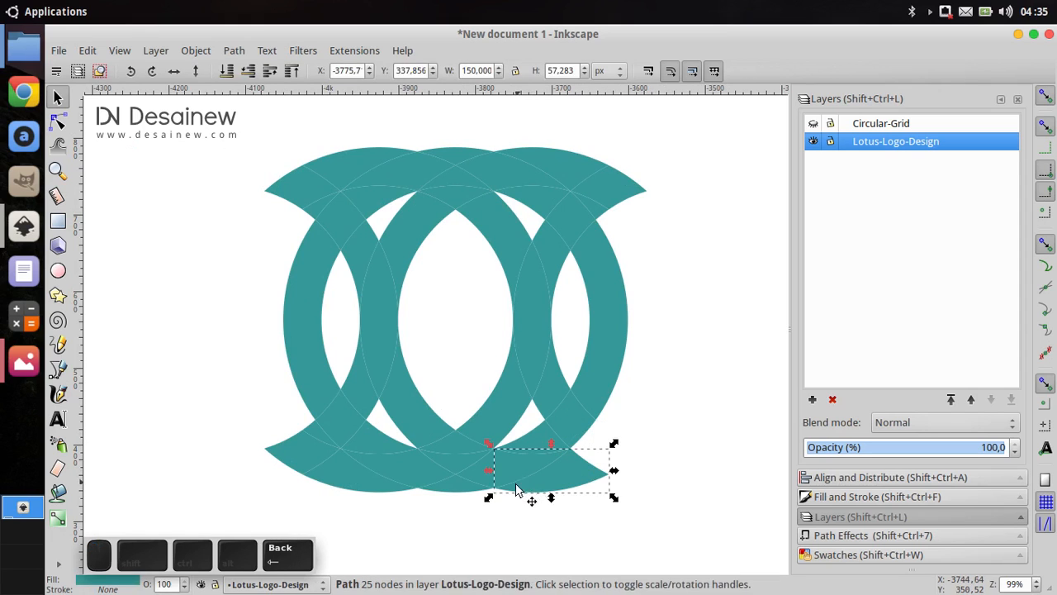
key(BackSpace)
click(338, 487)
key(BackSpace)
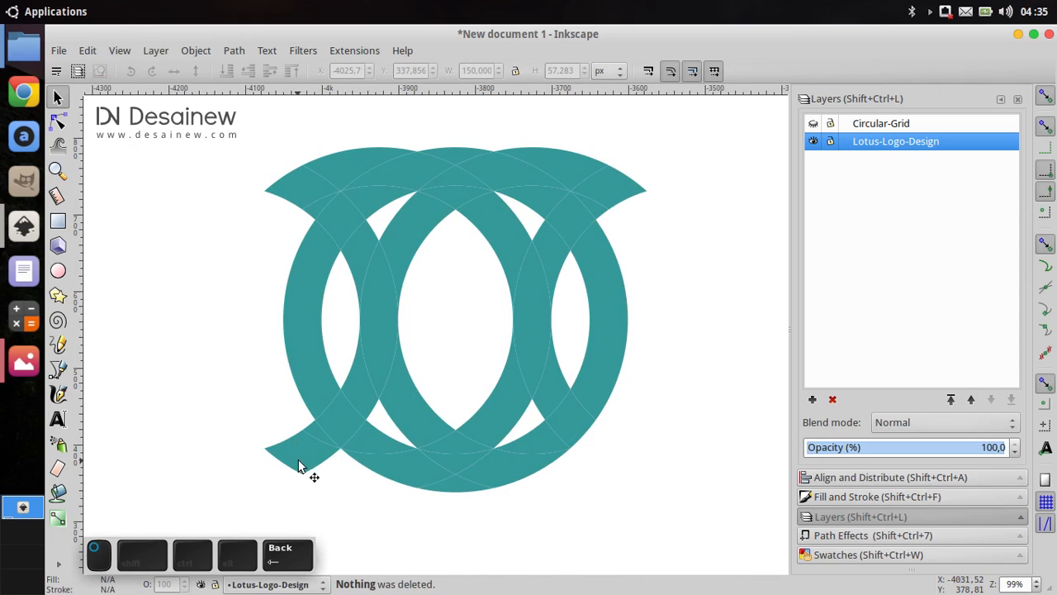
click(307, 432)
key(BackSpace)
- Delete the ring pieces protruding above the left petal and the arc piece above the central petal
click(284, 198)
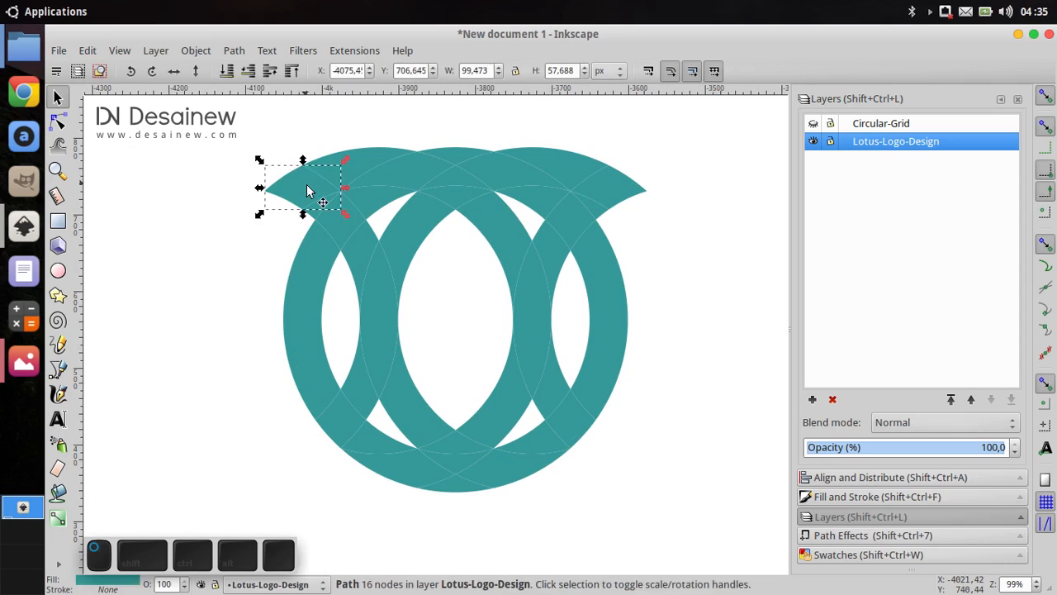
key(BackSpace)
click(307, 210)
key(BackSpace)
click(364, 168)
key(BackSpace)
click(455, 170)
key(BackSpace)
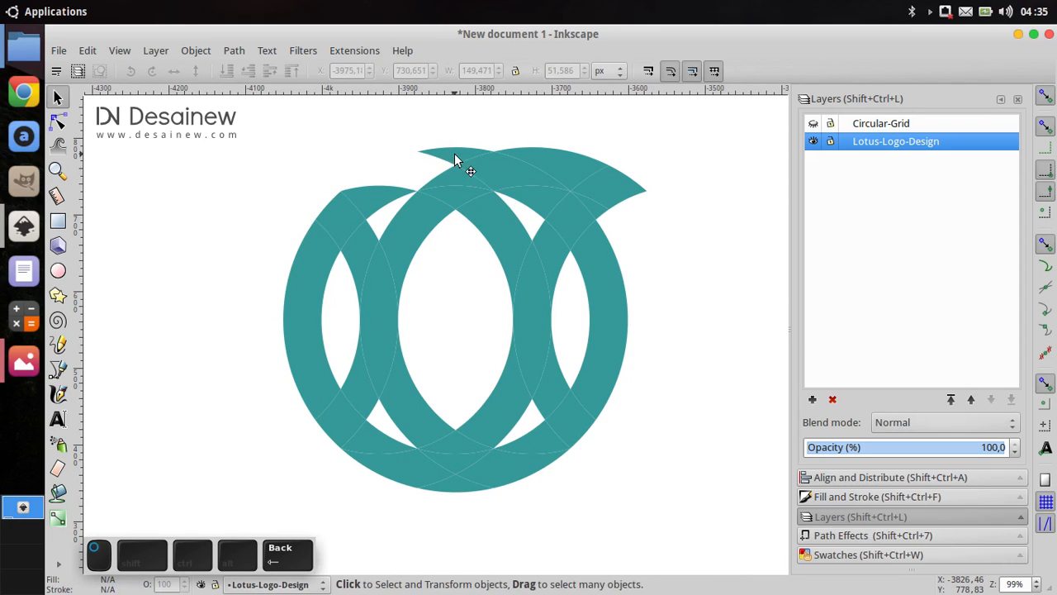
- Delete the leftover ring pieces above the central petal's tip and the pointed ones protruding over the right petal
click(508, 175)
key(BackSpace)
click(578, 169)
key(BackSpace)
click(600, 210)
key(BackSpace)
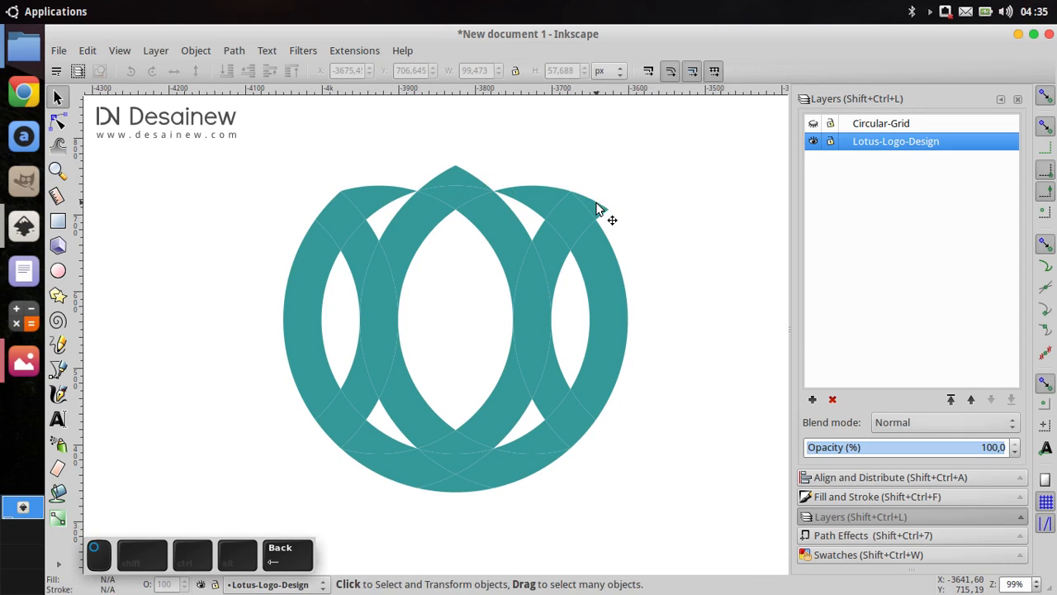
- Delete the two arcs bridging the central and side petals at the top and the two arcs crossing inside the side petals
click(528, 199)
key(BackSpace)
click(408, 190)
key(BackSpace)
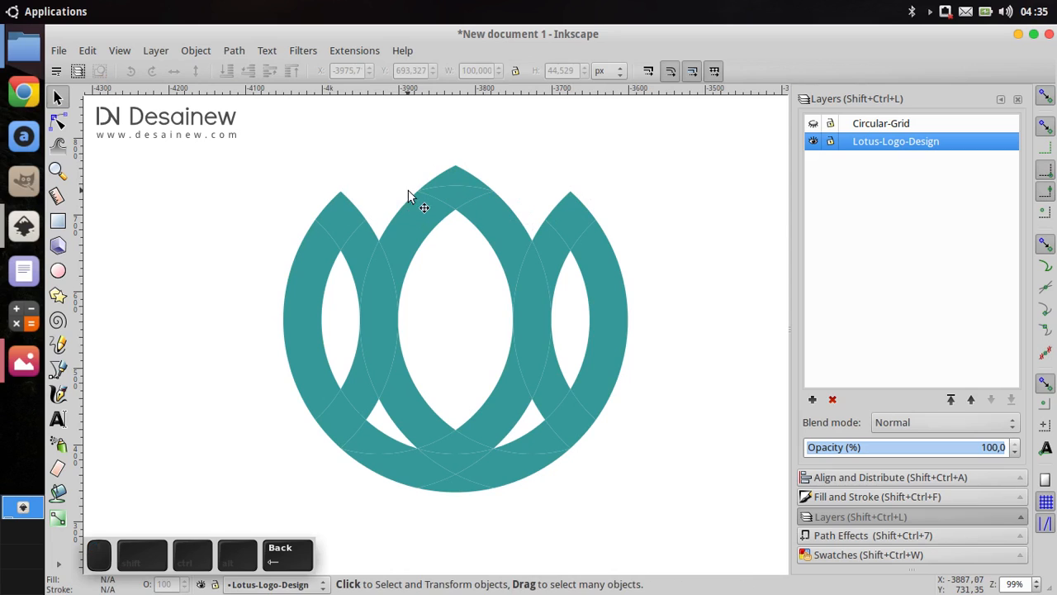
click(362, 389)
key(BackSpace)
click(548, 409)
key(BackSpace)
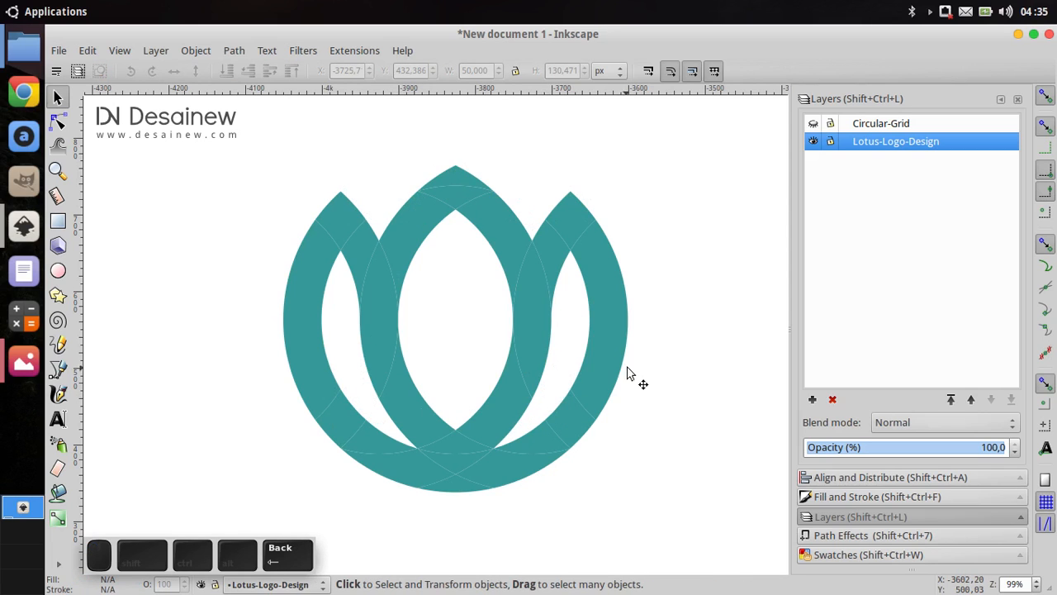
- Duplicate the three pieces forming the upper left side and tip of the central petal
drag(659, 352, 644, 357)
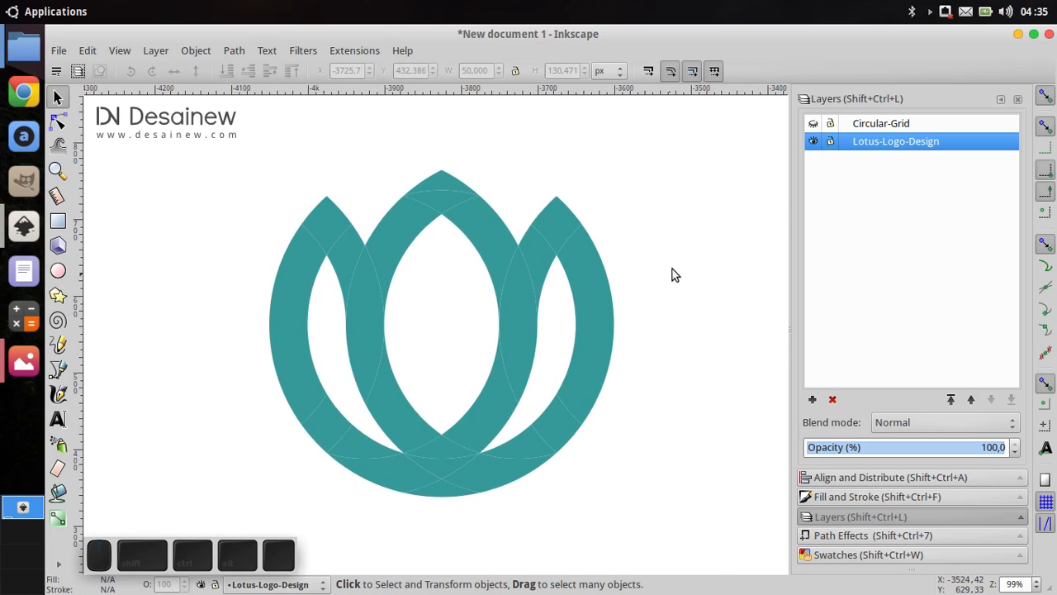
drag(673, 260, 674, 266)
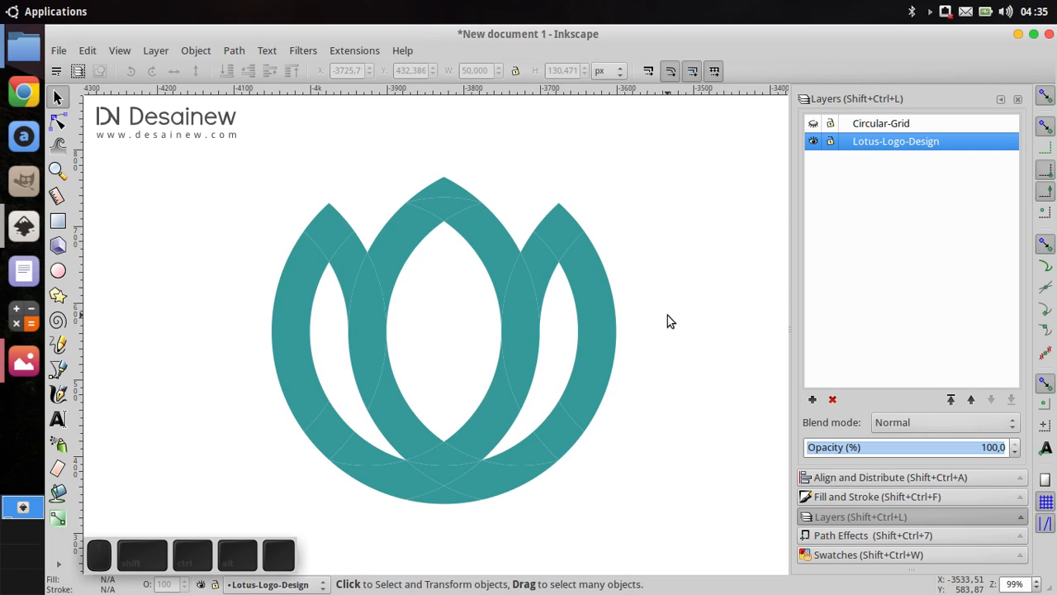
scroll(427, 189, up, 1)
click(406, 245)
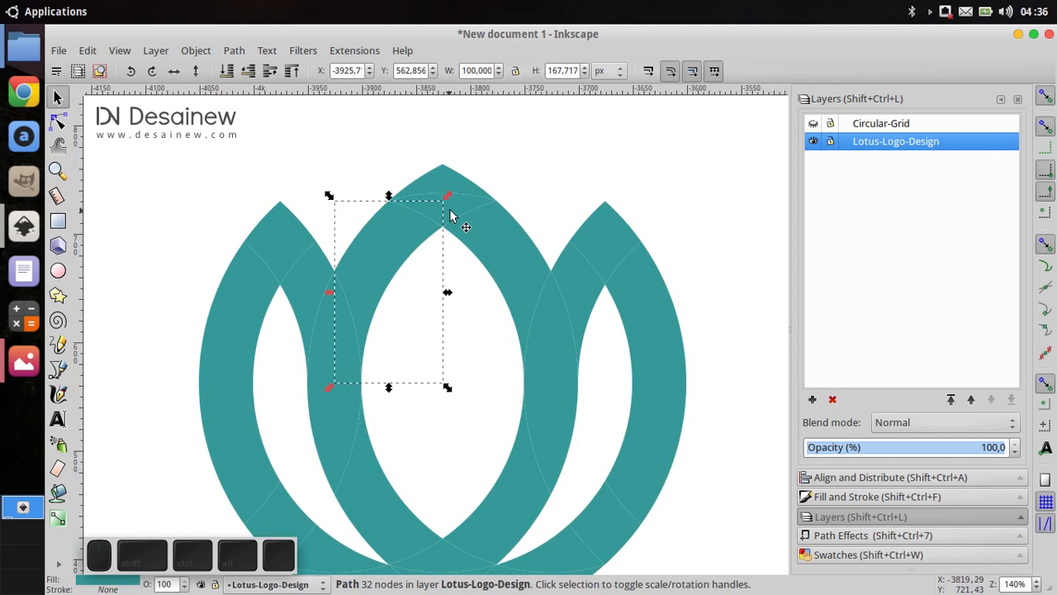
scroll(452, 195, up, 2)
click(58, 122)
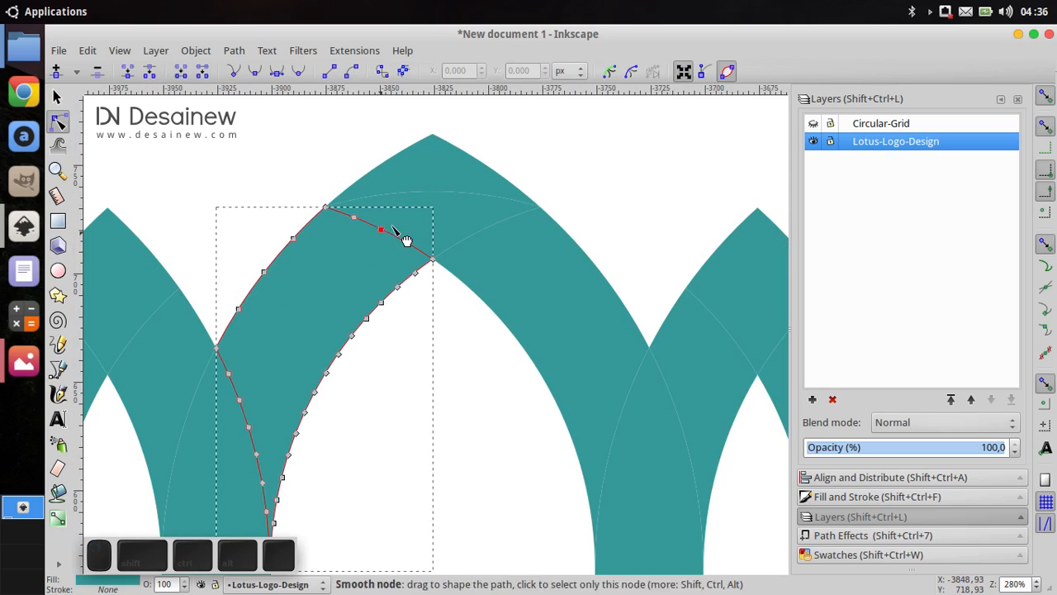
shift+click(444, 215)
shift+click(437, 160)
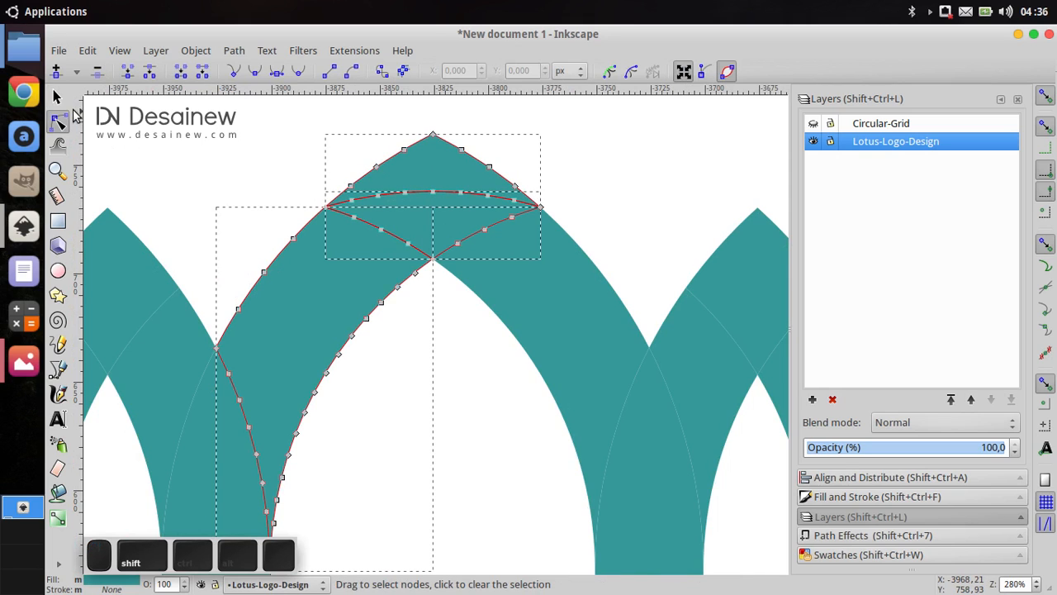
click(57, 96)
right_click(300, 275)
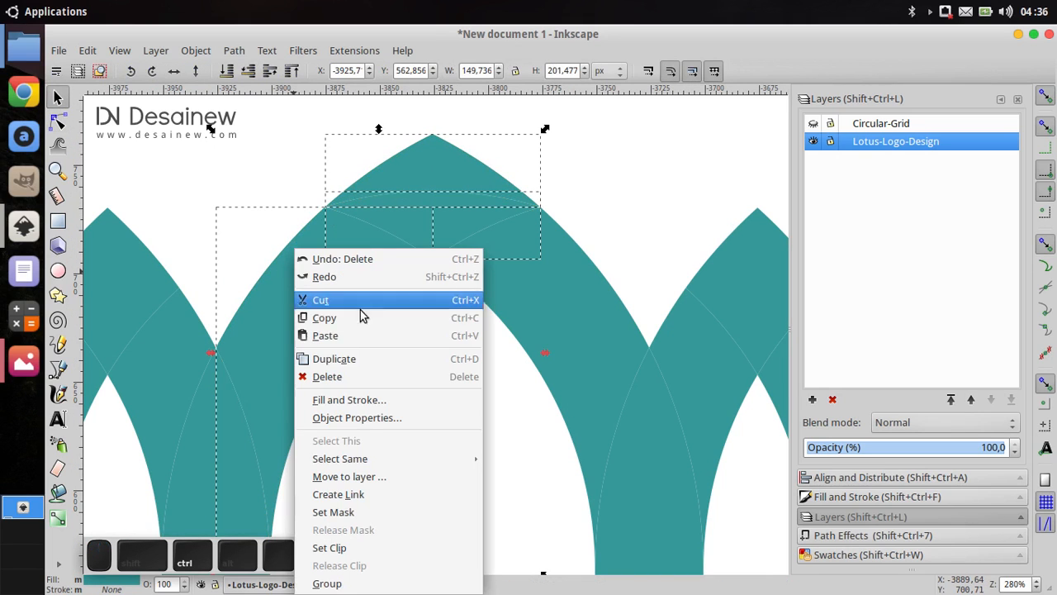
click(376, 358)
scroll(342, 283, down, 2)
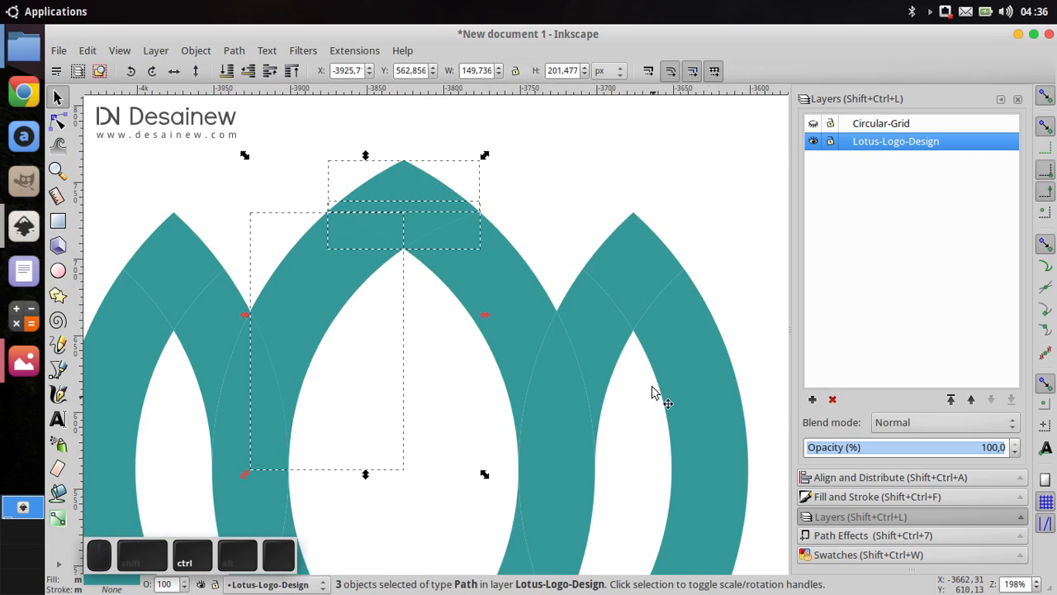
- Merge the three duplicated pieces with the Union path operation and fill the result with grey 900
click(236, 51)
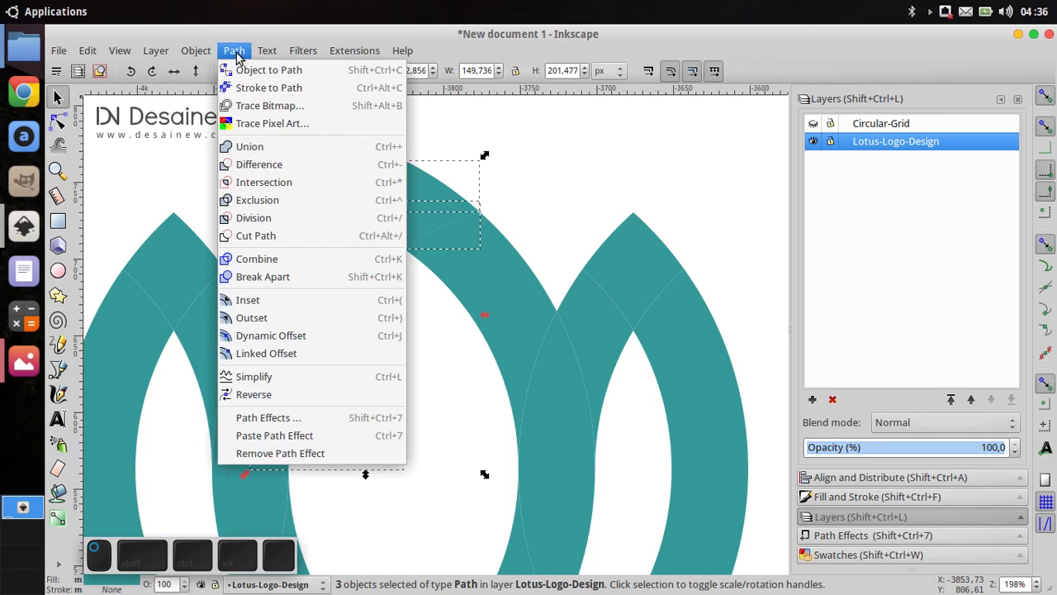
click(292, 156)
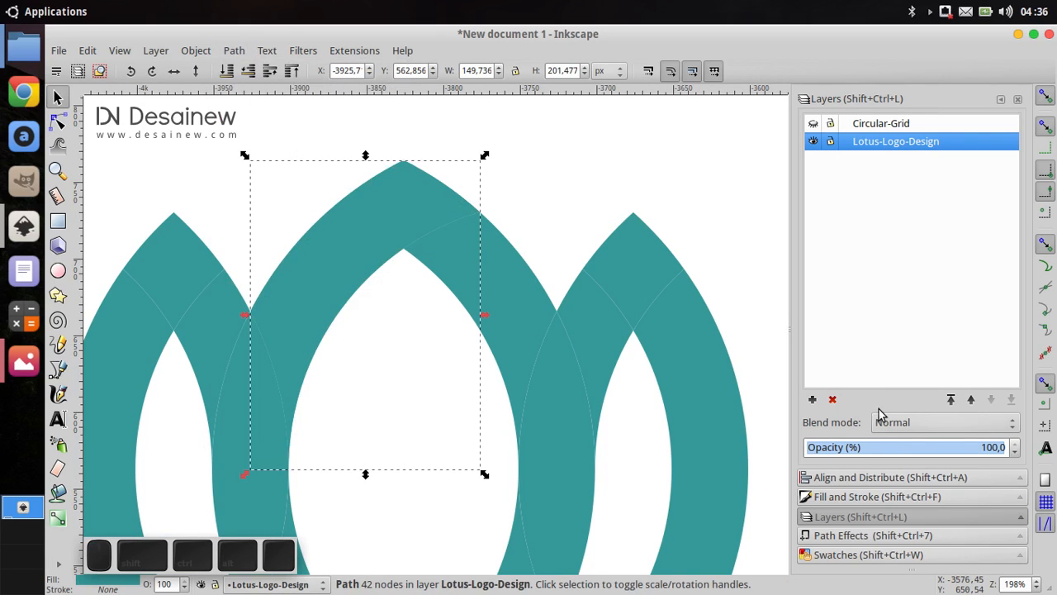
click(834, 554)
scroll(845, 359, down, 1)
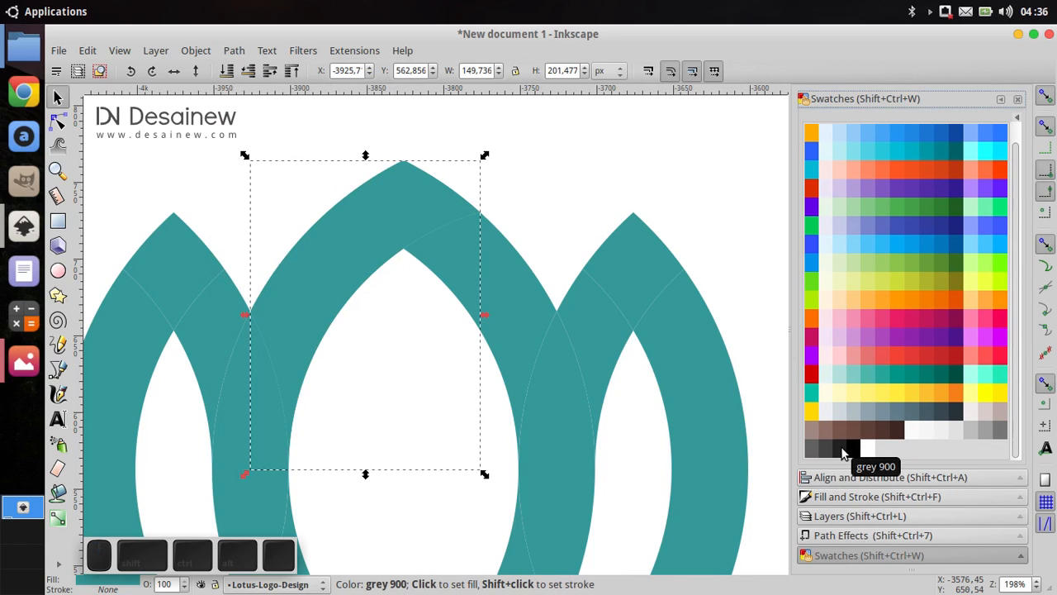
click(845, 447)
- Duplicate the two pieces forming the inner left side and tip of the right petal
drag(478, 355, 378, 327)
click(58, 122)
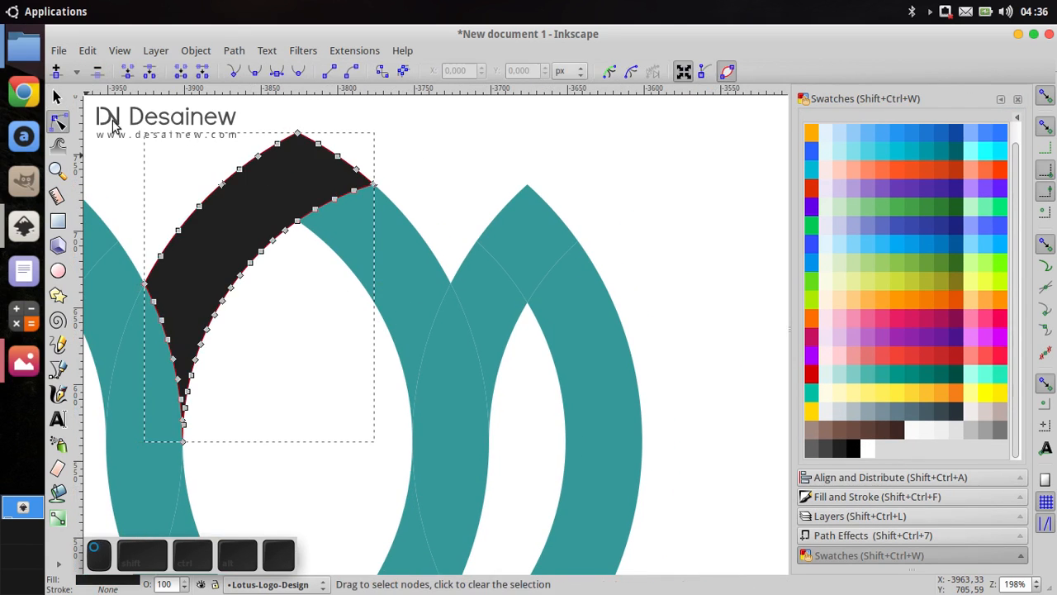
click(507, 315)
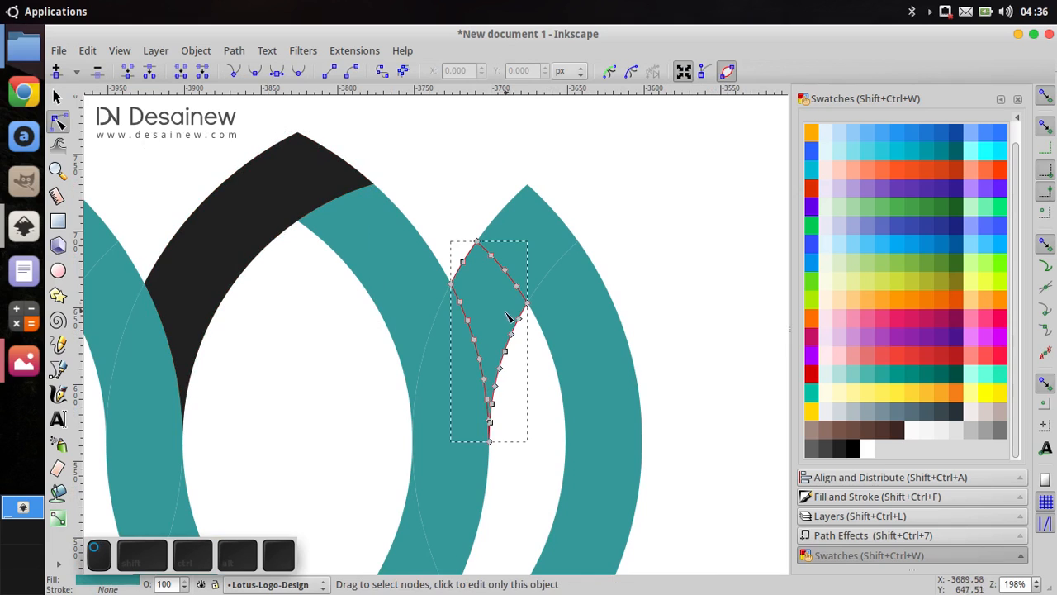
shift+click(533, 228)
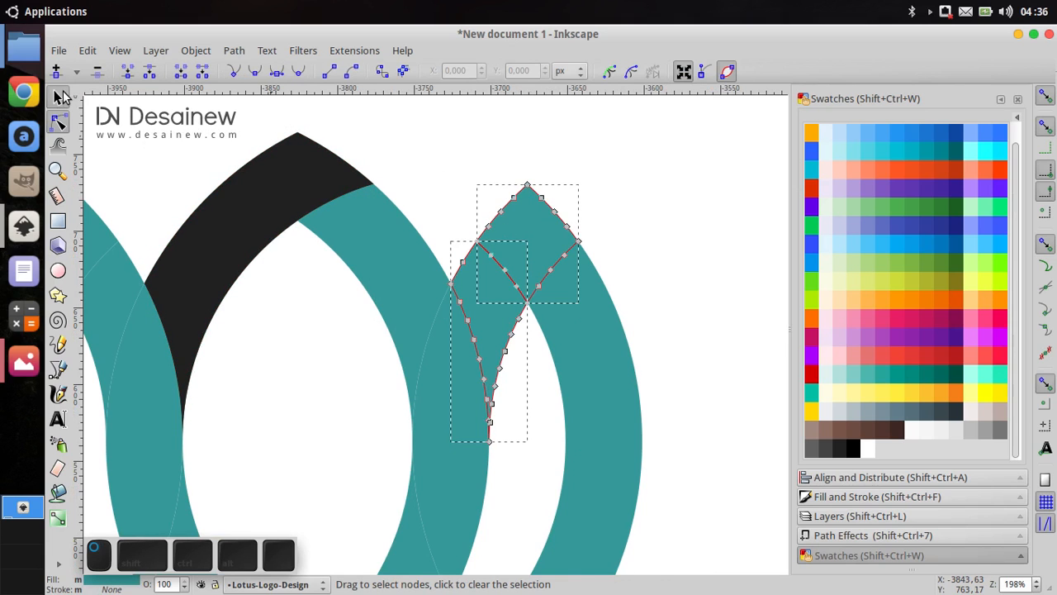
key(s)
right_click(498, 220)
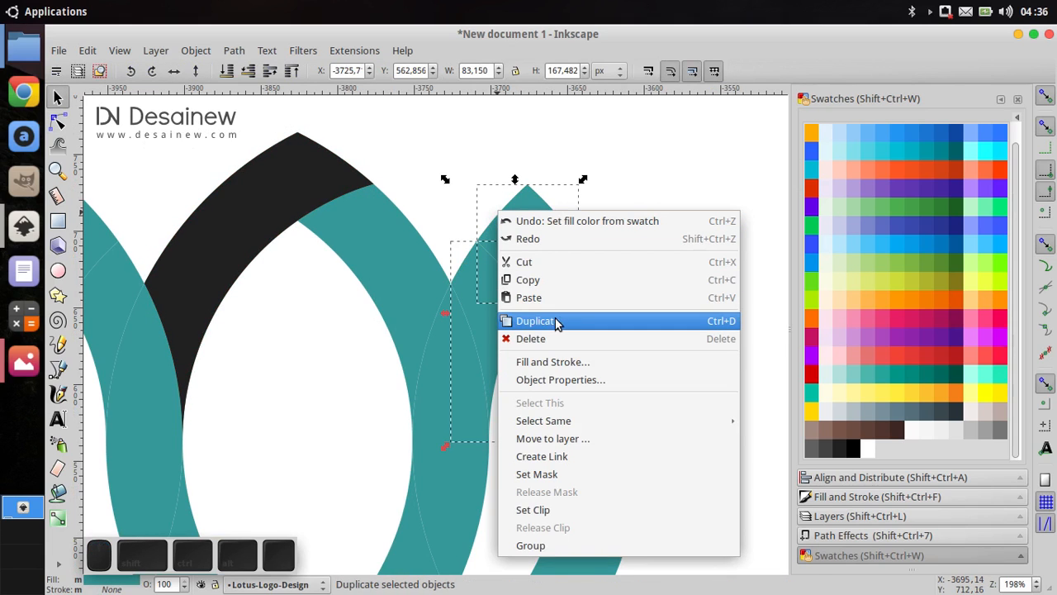
click(610, 329)
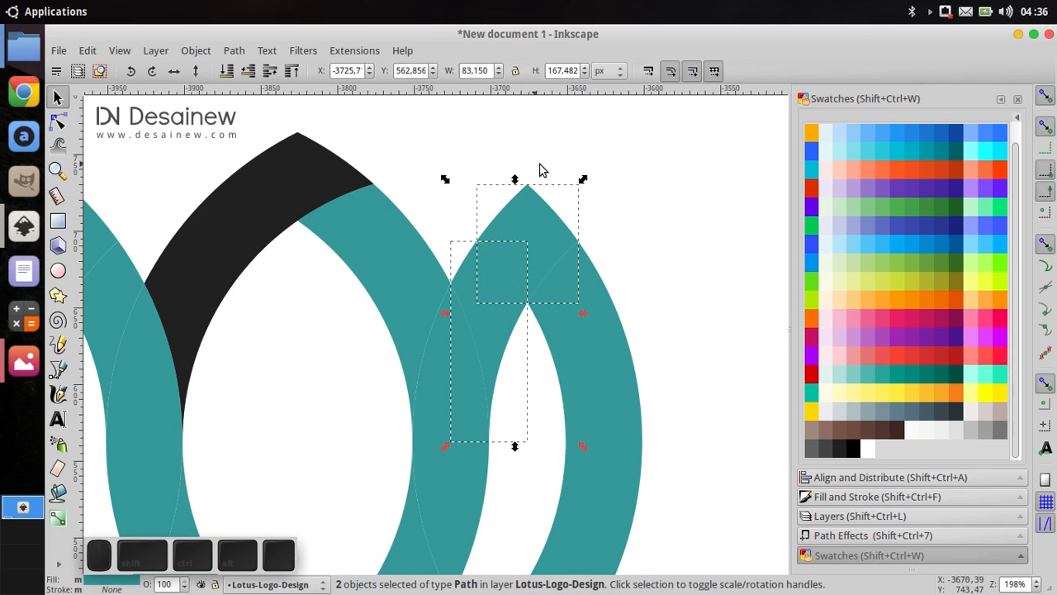
- Merge the two duplicated right petal pieces with the Union path operation and fill the result with grey 900
click(235, 50)
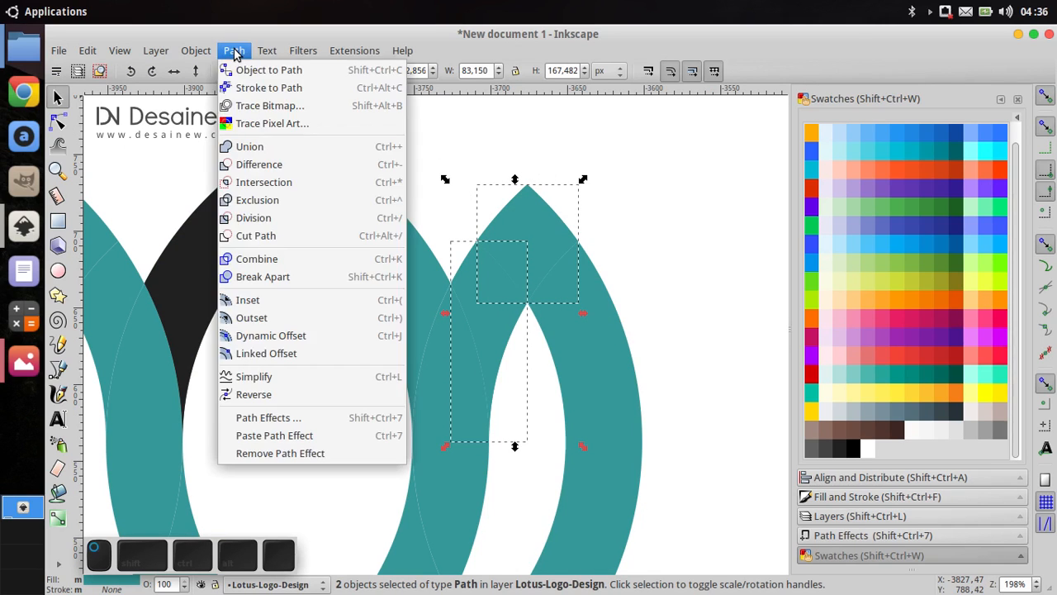
click(304, 149)
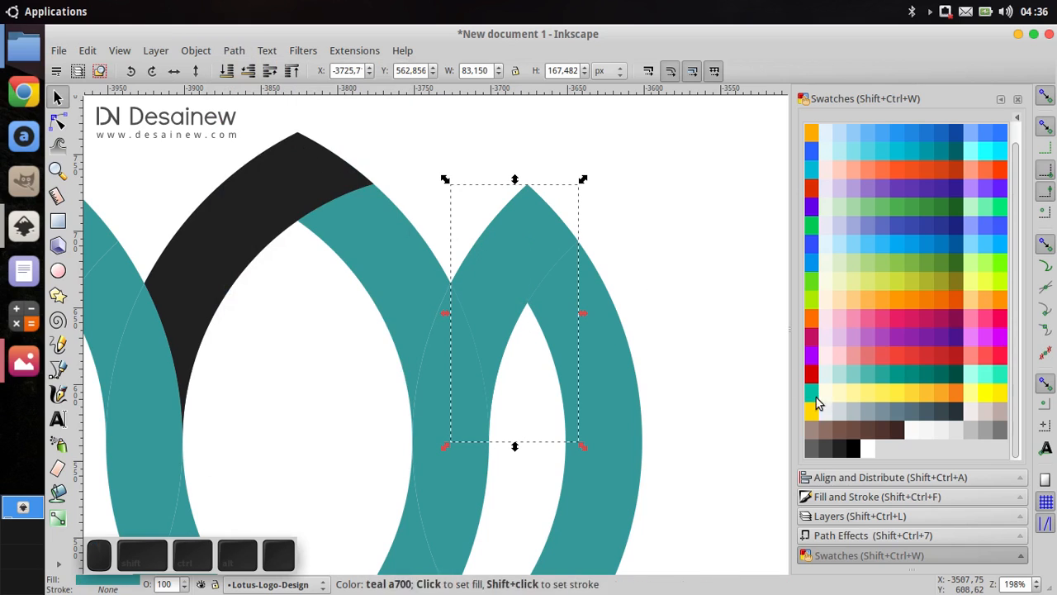
click(842, 452)
scroll(505, 178, down, 2)
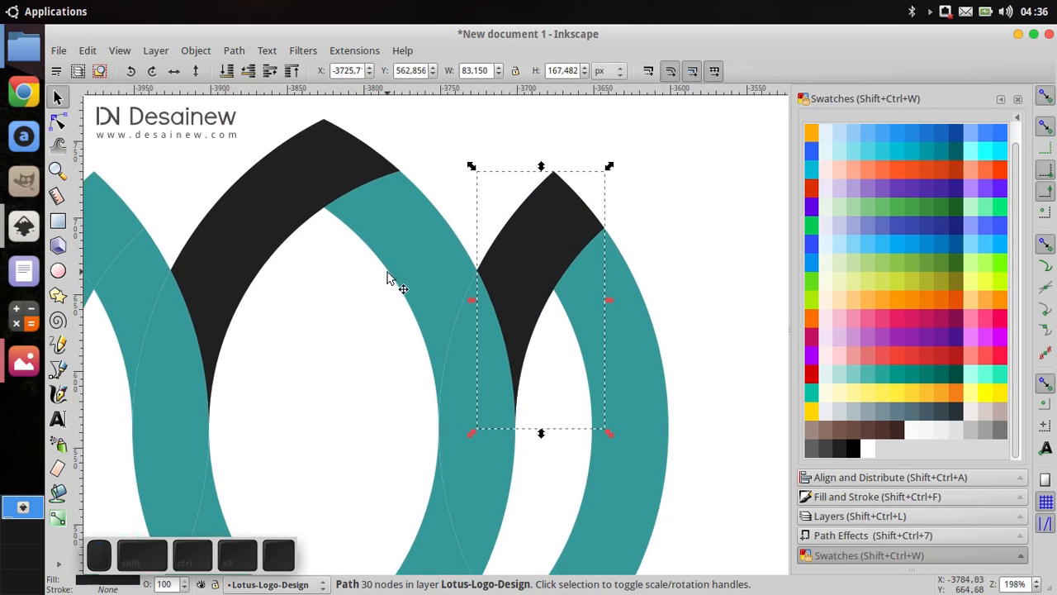
click(641, 297)
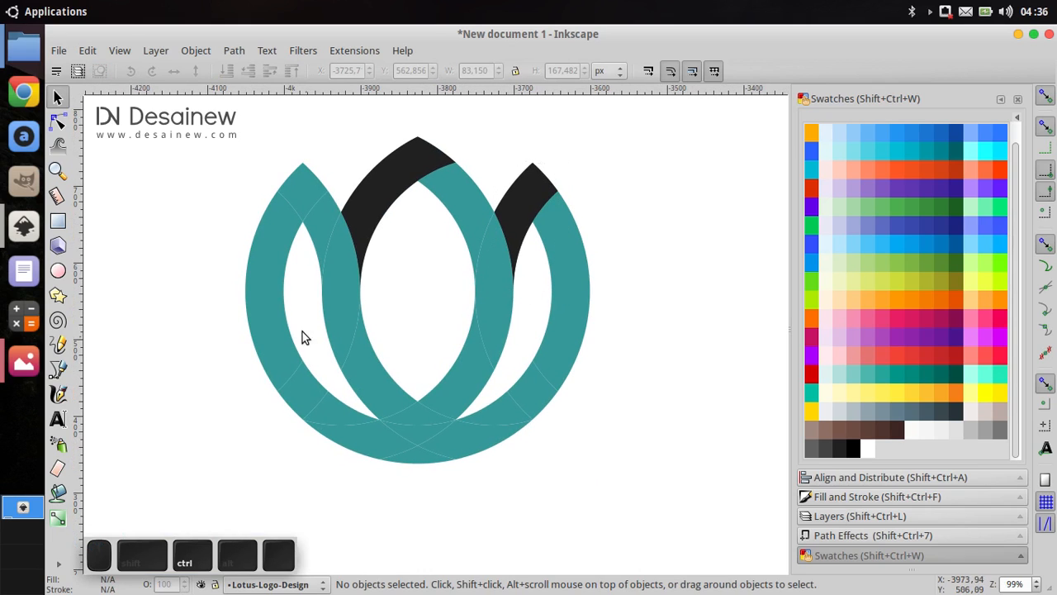
- Examine the separate teal pieces that make up the left petal, its inner side and the curve at its base
click(270, 322)
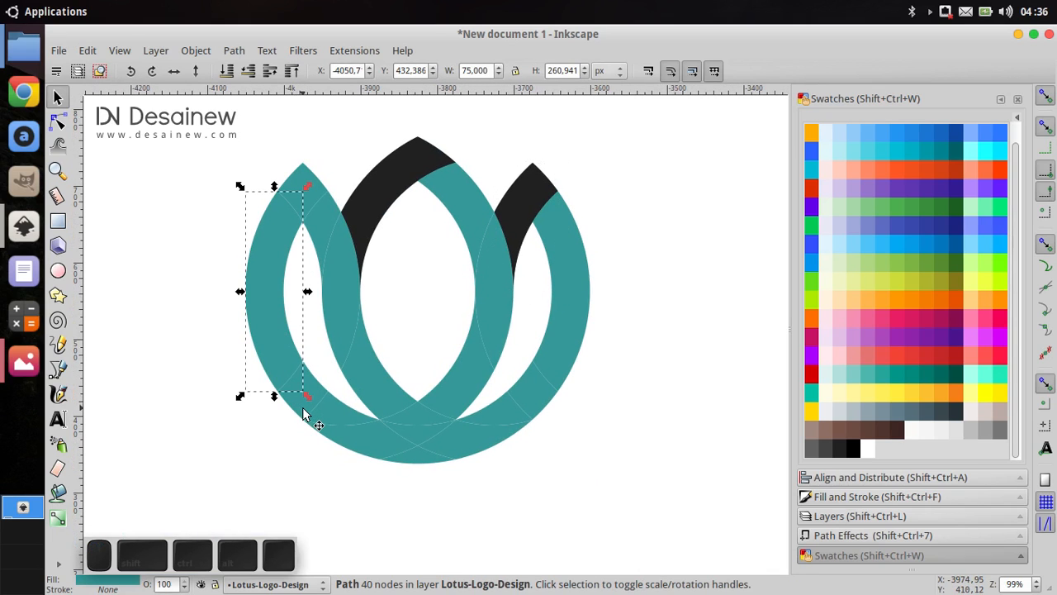
click(302, 415)
click(277, 345)
click(361, 310)
click(269, 314)
click(353, 340)
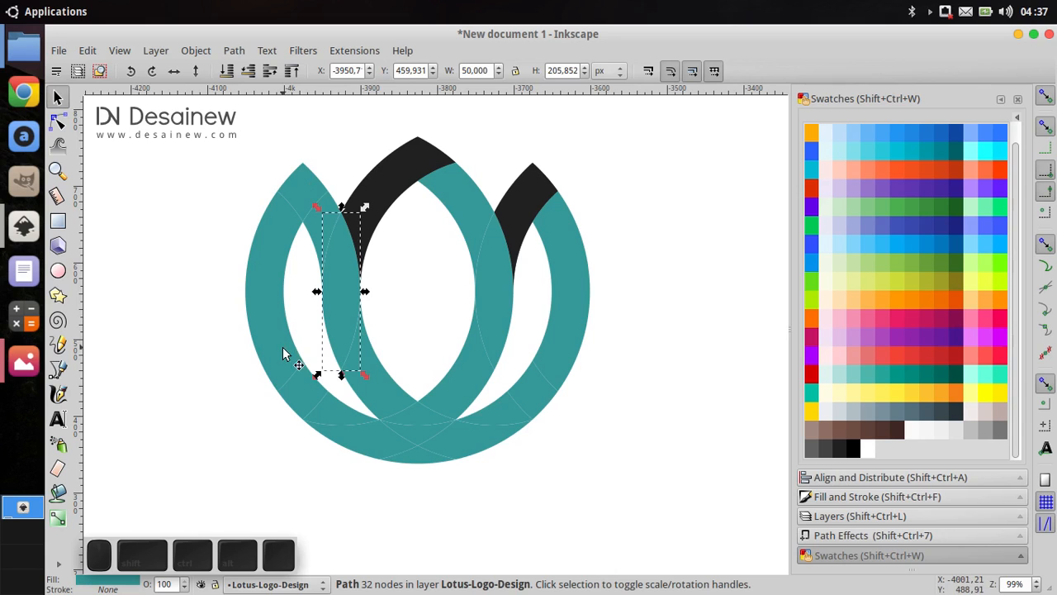
click(285, 348)
click(319, 397)
click(347, 410)
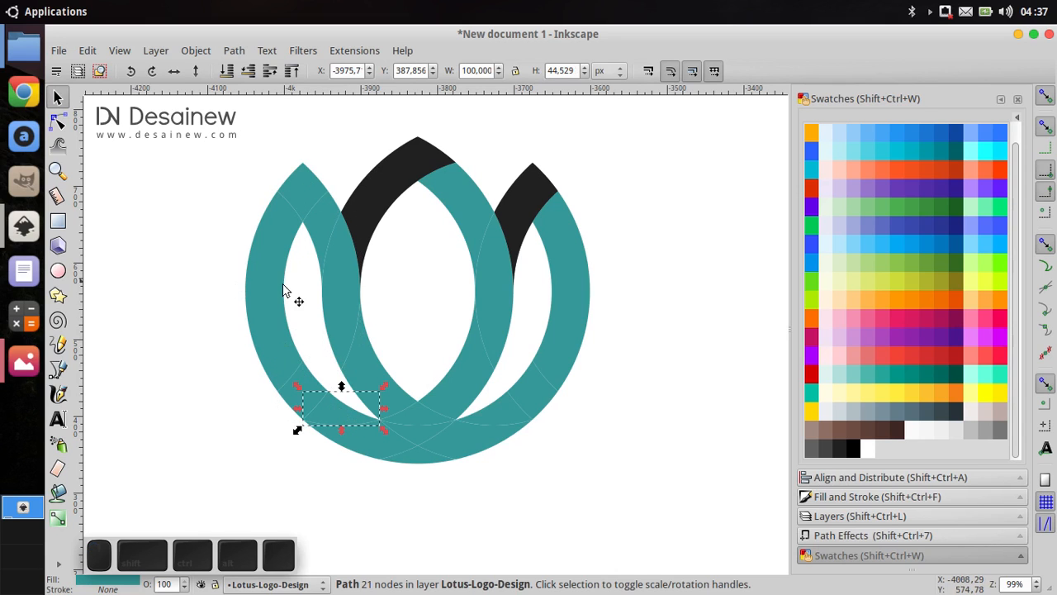
click(271, 286)
click(347, 498)
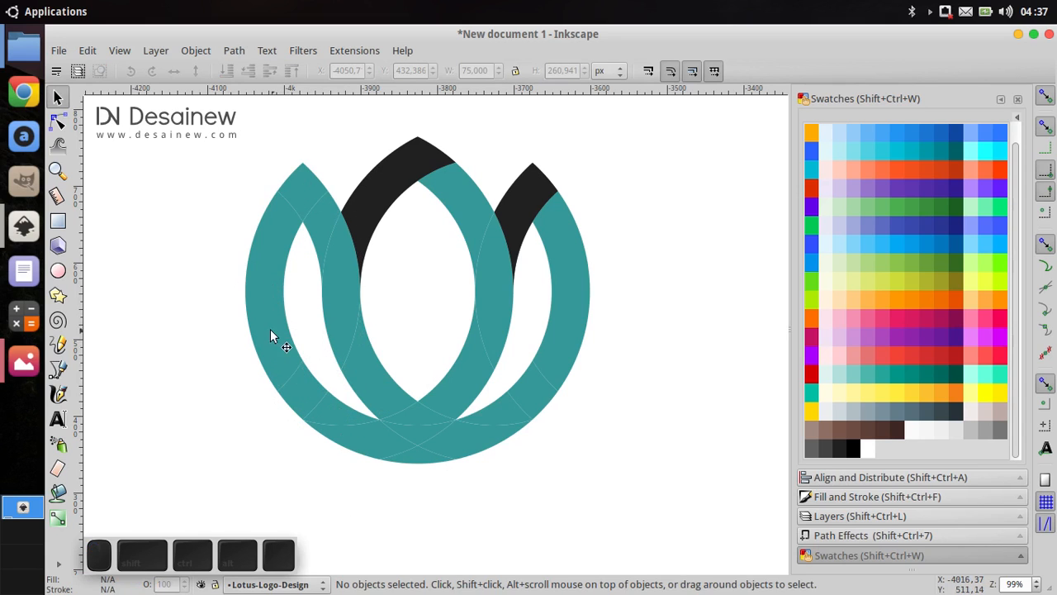
- Select all pieces sharing the left petal's teal fill color and merge them into one path with Union
click(274, 333)
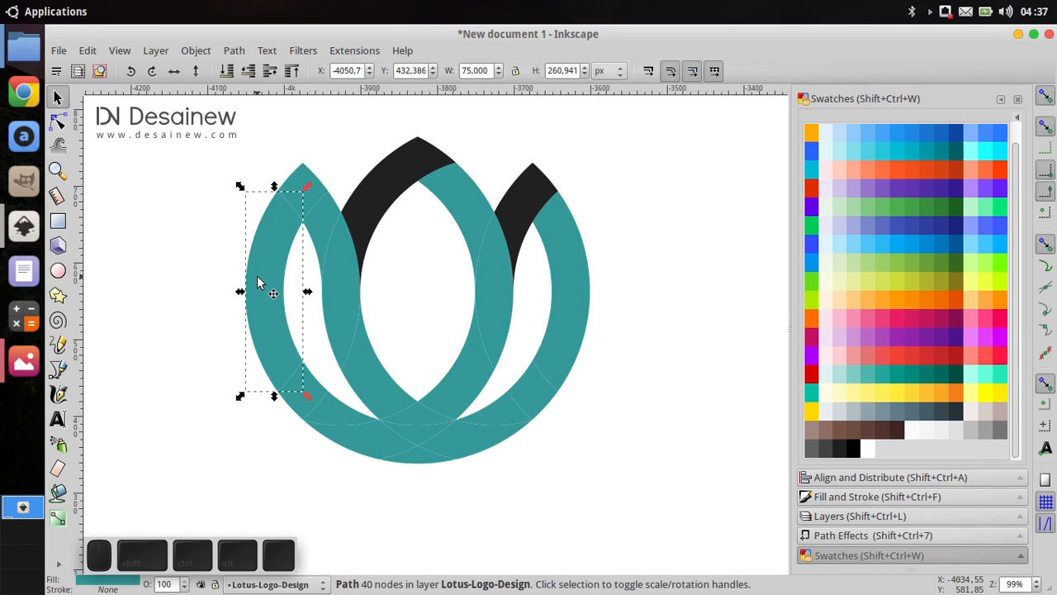
right_click(258, 283)
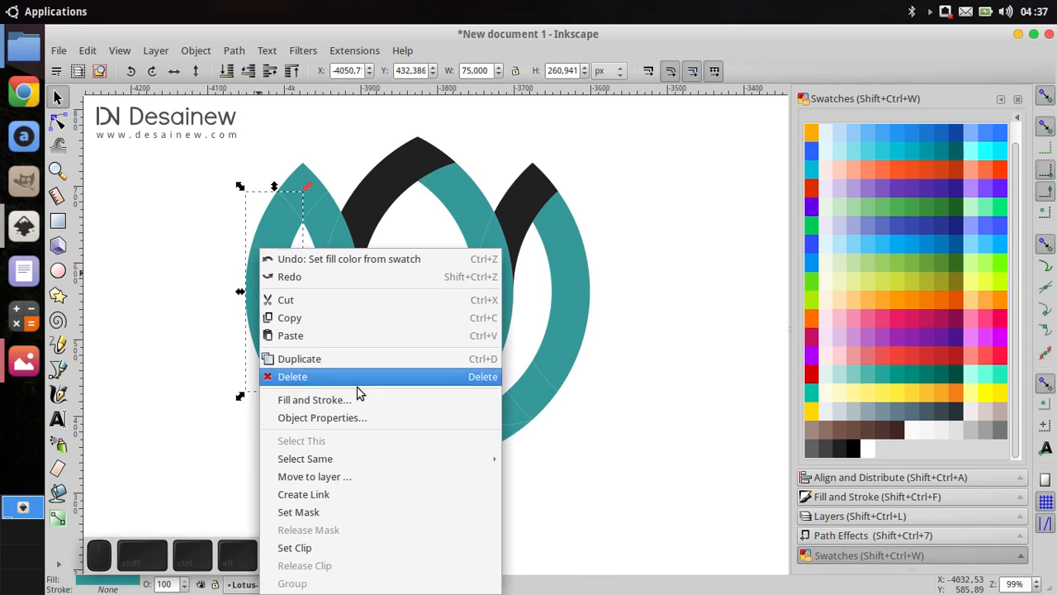
mouse_move(411, 460)
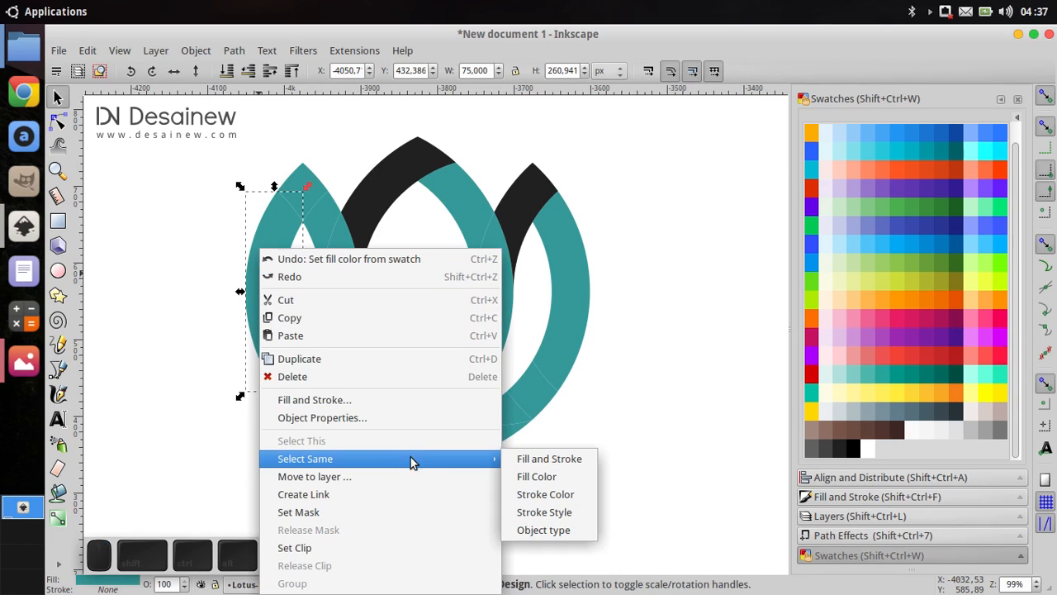
click(589, 478)
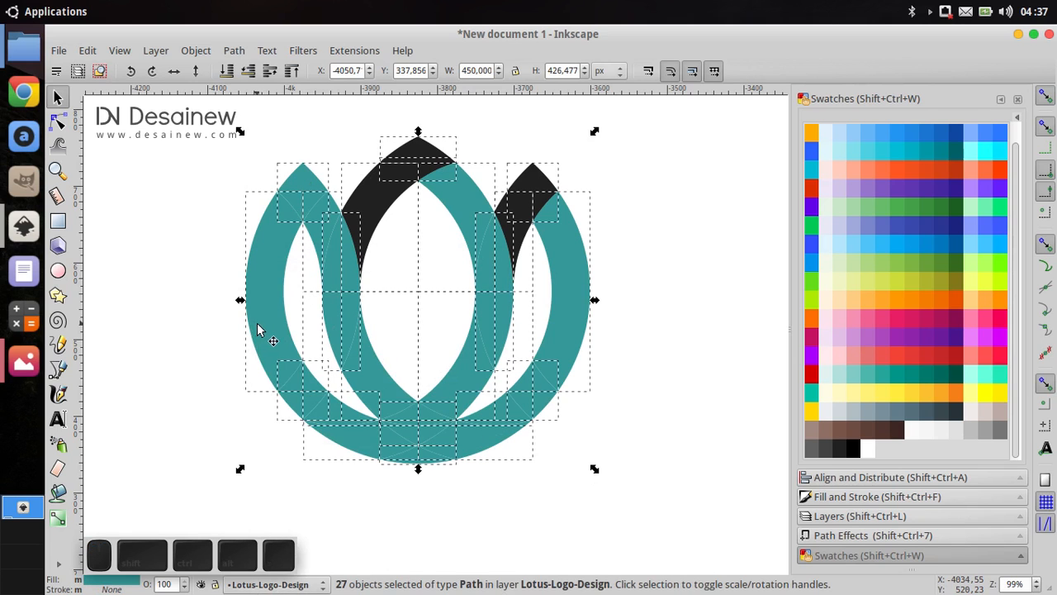
drag(260, 330, 264, 374)
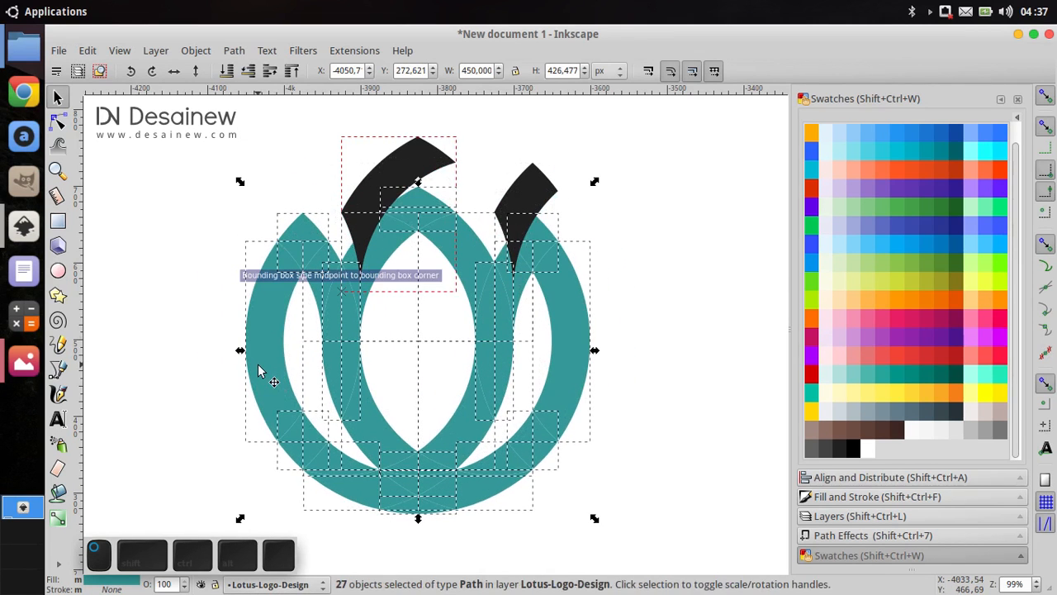
key(ctrl+z)
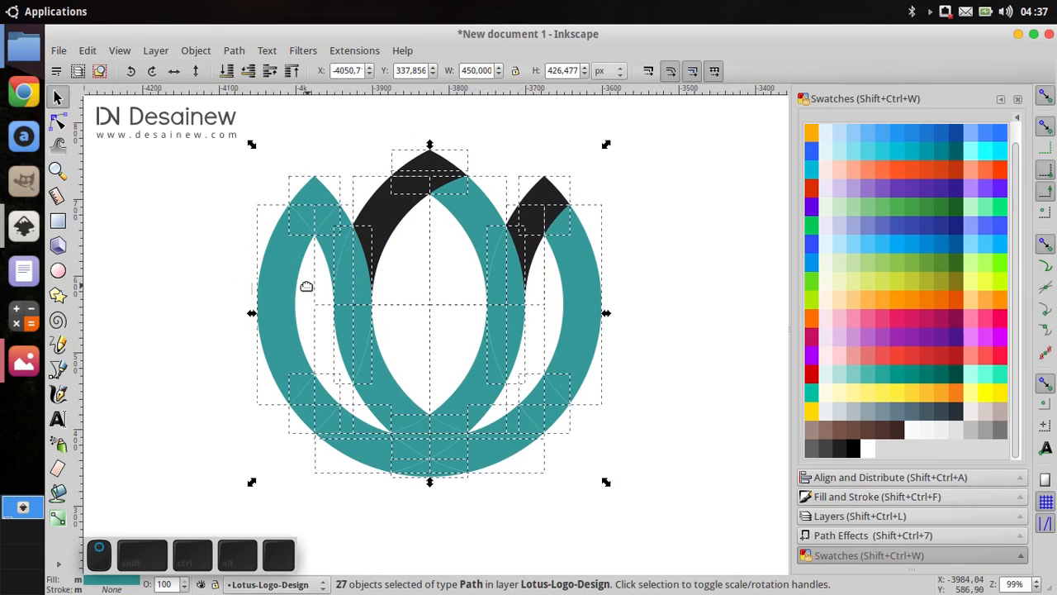
click(234, 50)
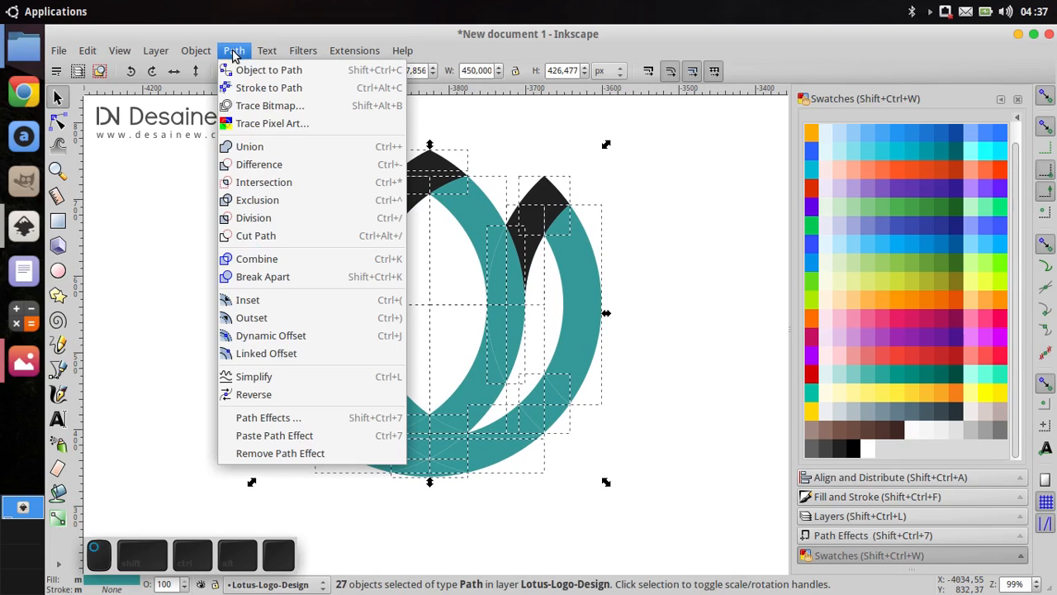
click(298, 144)
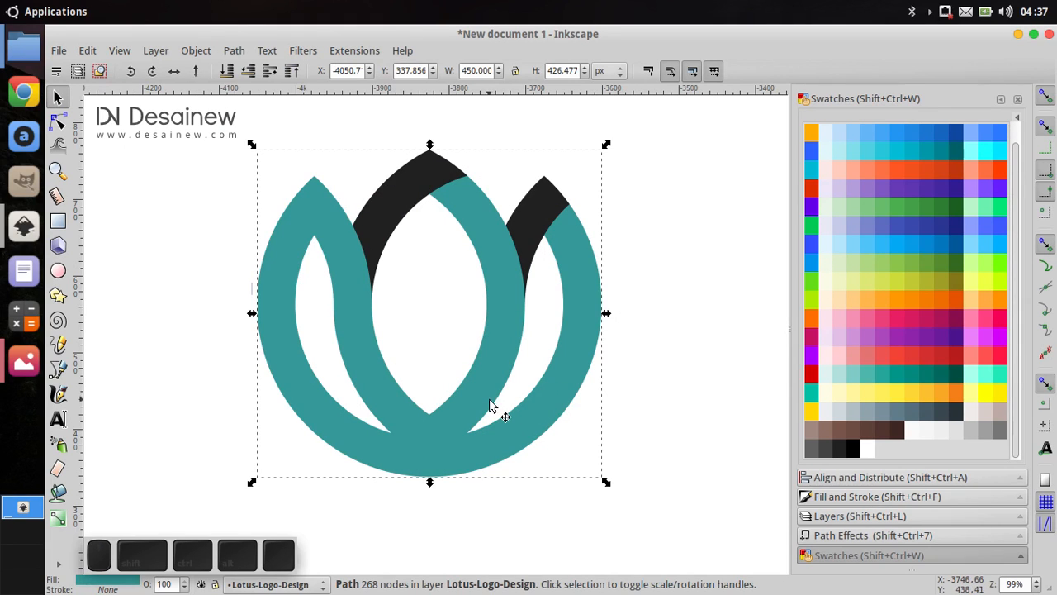
drag(479, 408, 500, 413)
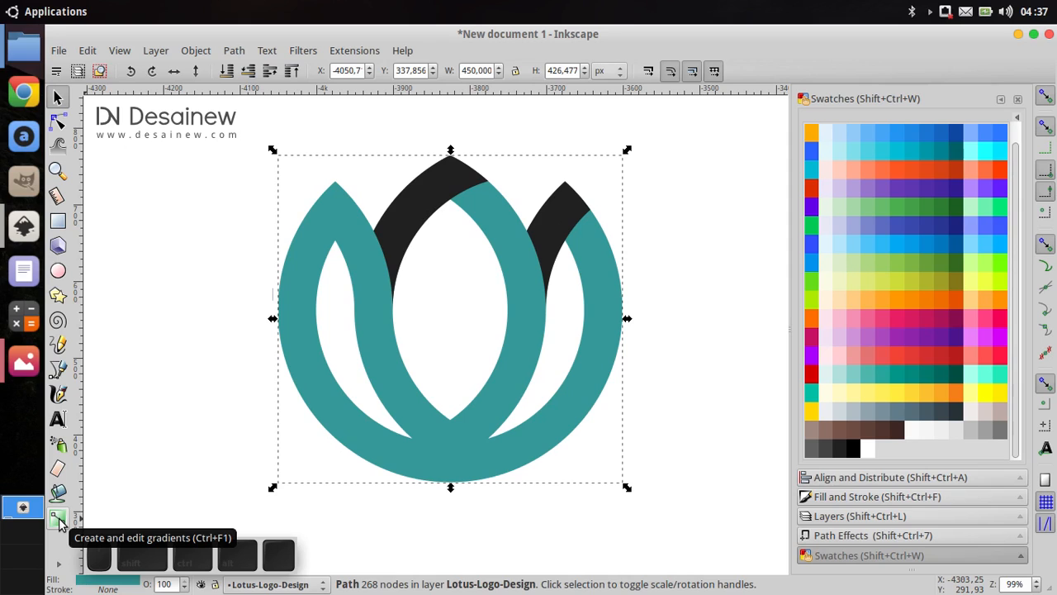
- Apply a vertical linear gradient to the merged teal shape, running from inside the central petal to just below the logo
click(57, 520)
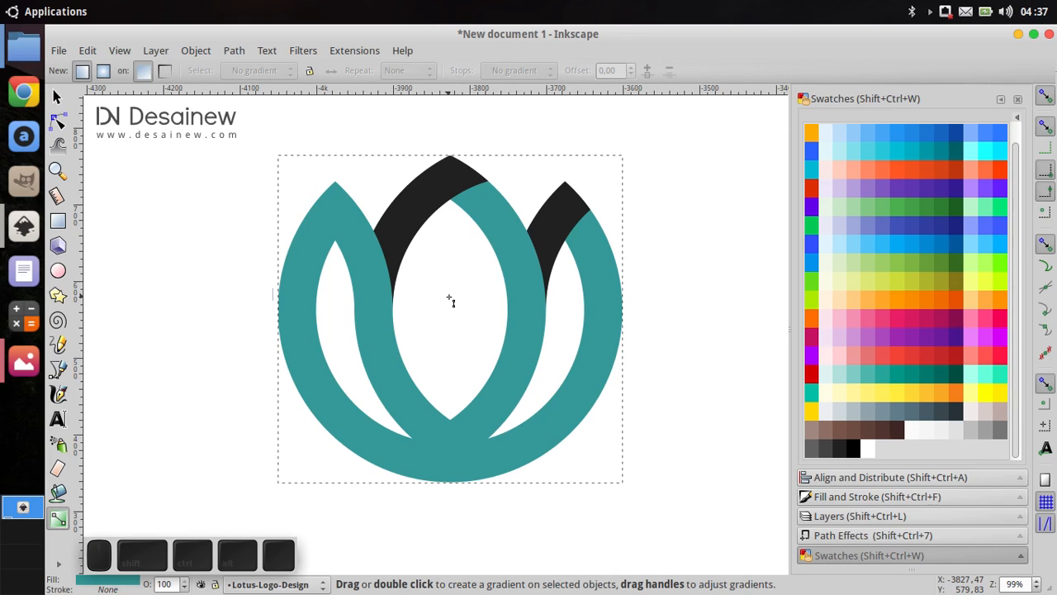
drag(450, 297, 449, 539)
click(448, 297)
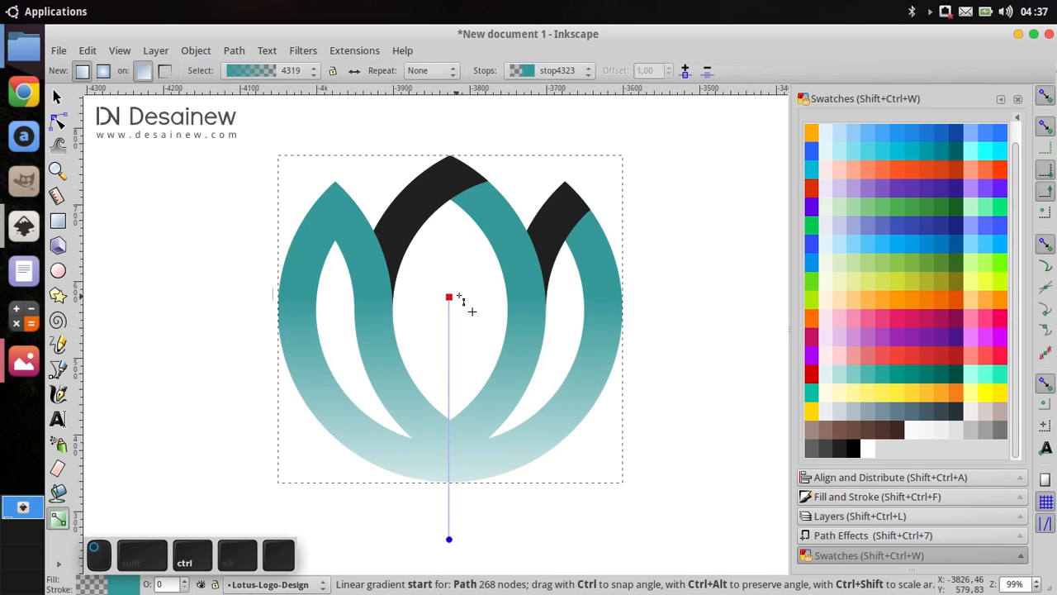
mouse_move(448, 297)
mouse_down()
mouse_move(468, 299)
mouse_move(450, 298)
mouse_up()
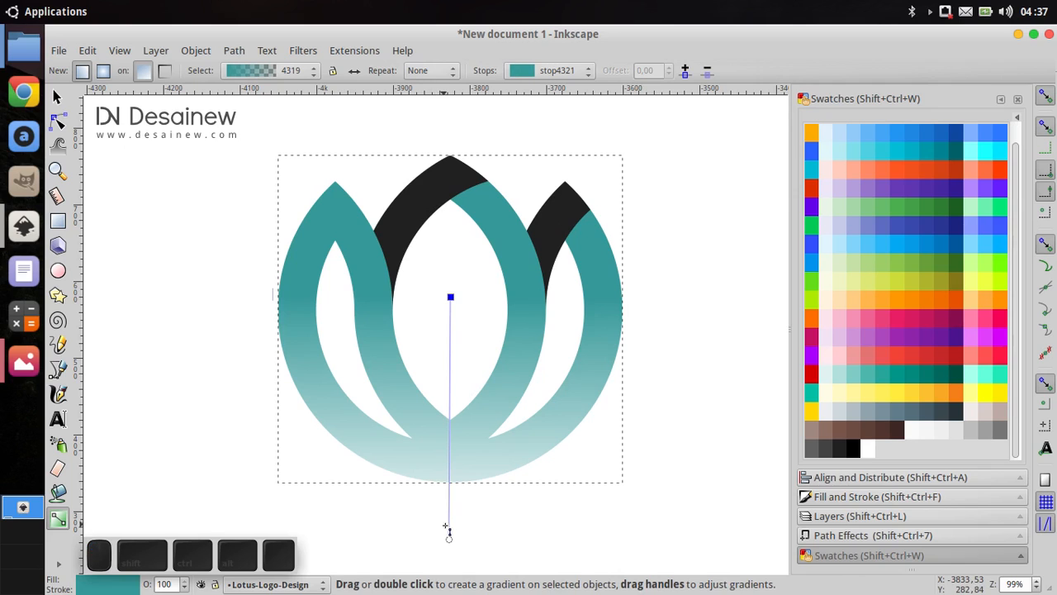
mouse_move(450, 540)
mouse_down()
mouse_move(462, 554)
mouse_move(470, 477)
mouse_move(458, 480)
mouse_move(420, 439)
mouse_move(474, 517)
mouse_move(517, 538)
mouse_move(459, 543)
mouse_move(447, 522)
mouse_move(448, 535)
mouse_up()
- Set the upper start stop of the gradient to the RGBA colour e92165ff
scroll(455, 448, up, 3)
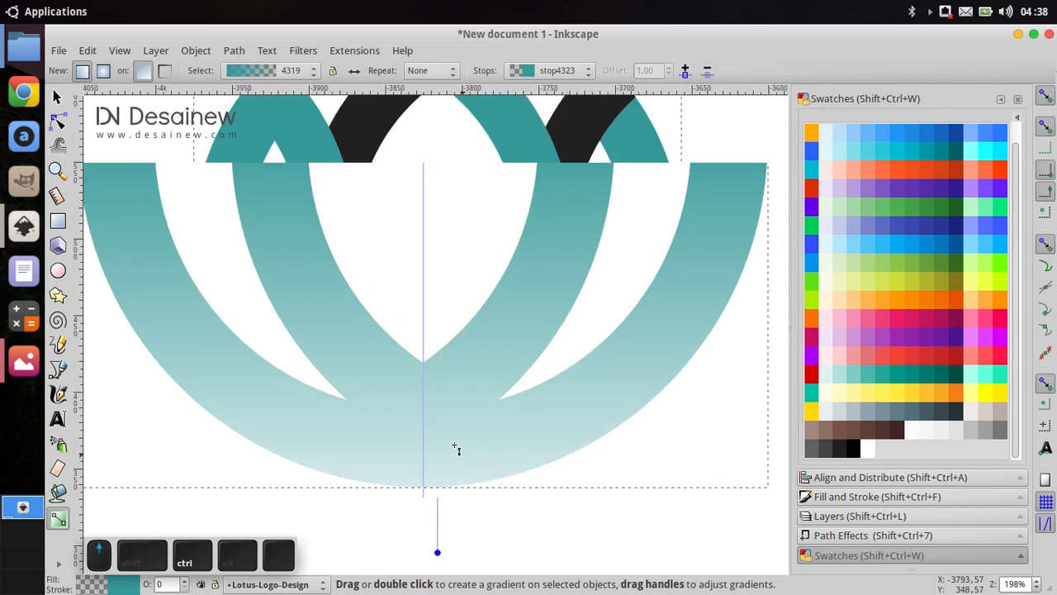
scroll(429, 390, down, 2)
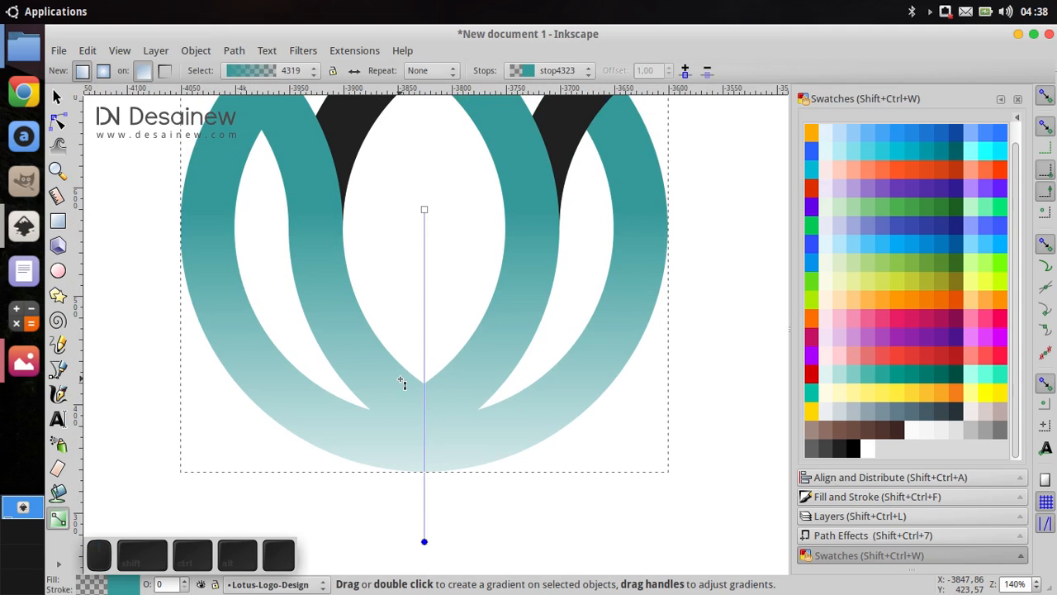
drag(403, 382, 399, 387)
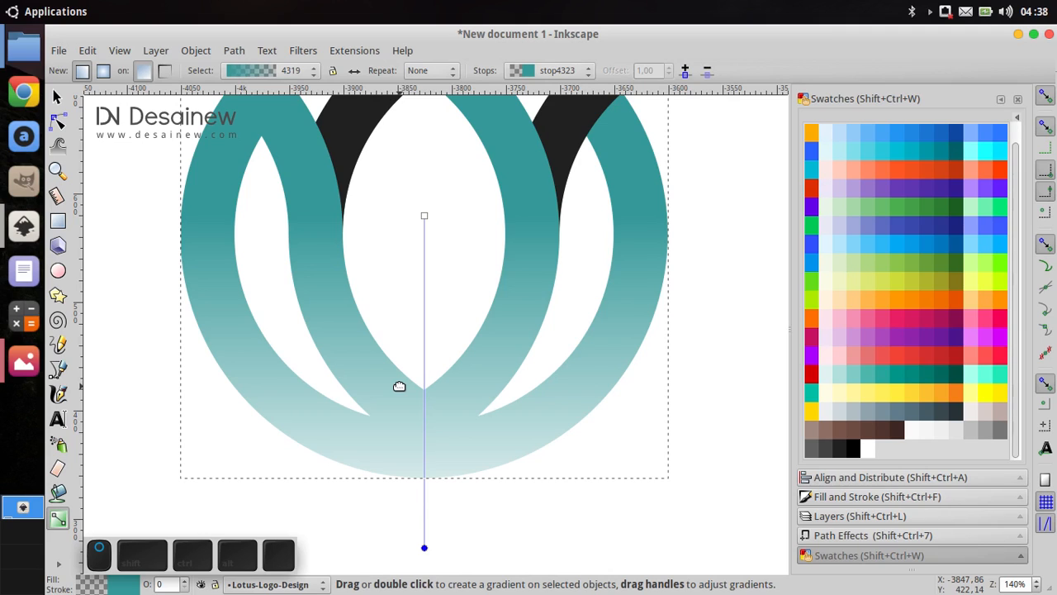
drag(399, 387, 399, 400)
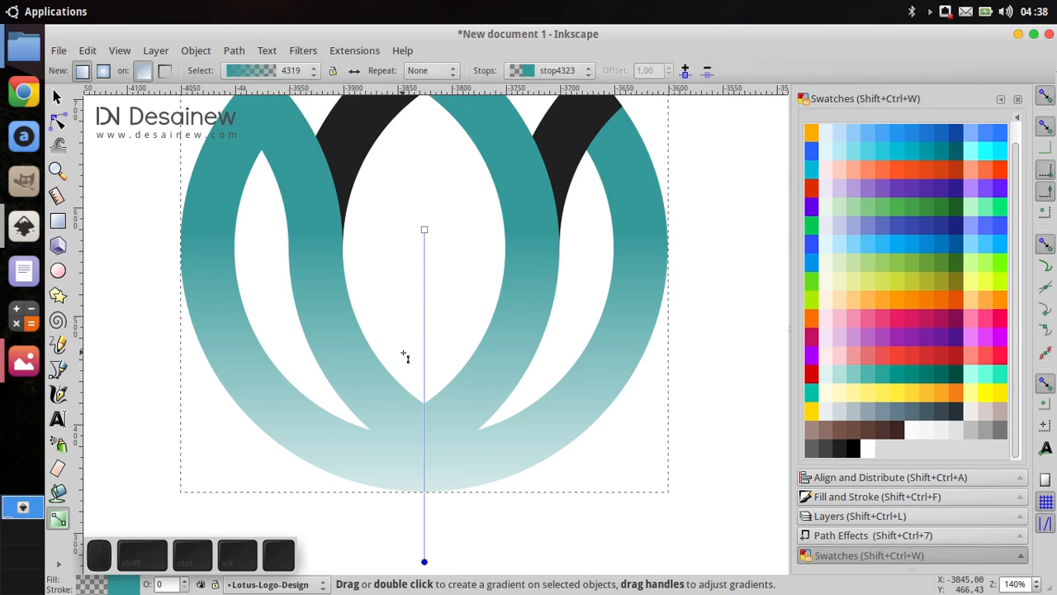
mouse_move(425, 264)
mouse_down()
mouse_move(413, 289)
mouse_move(413, 253)
mouse_up()
click(413, 254)
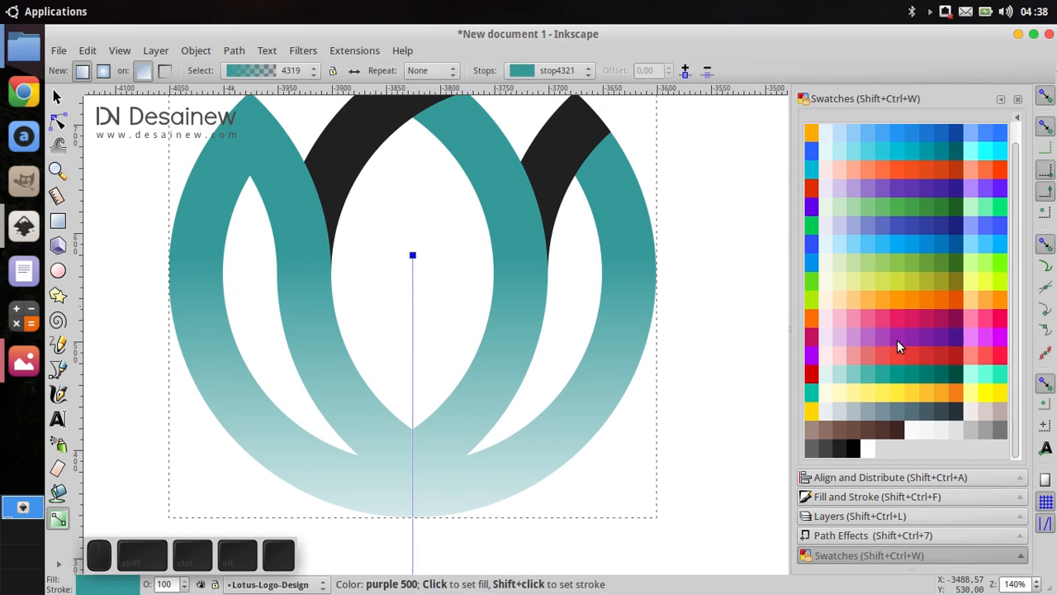
click(877, 496)
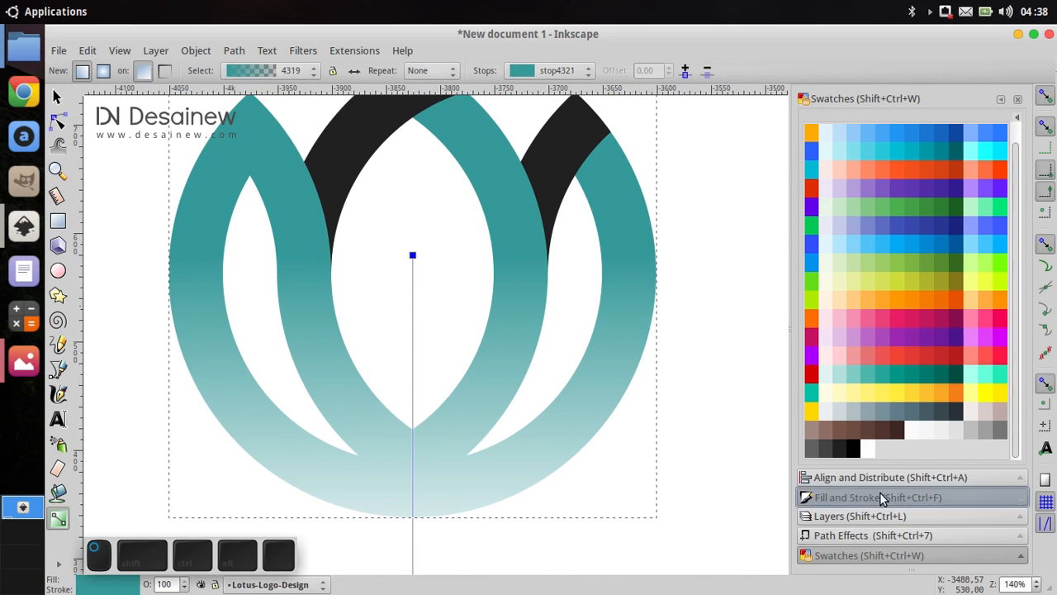
click(819, 124)
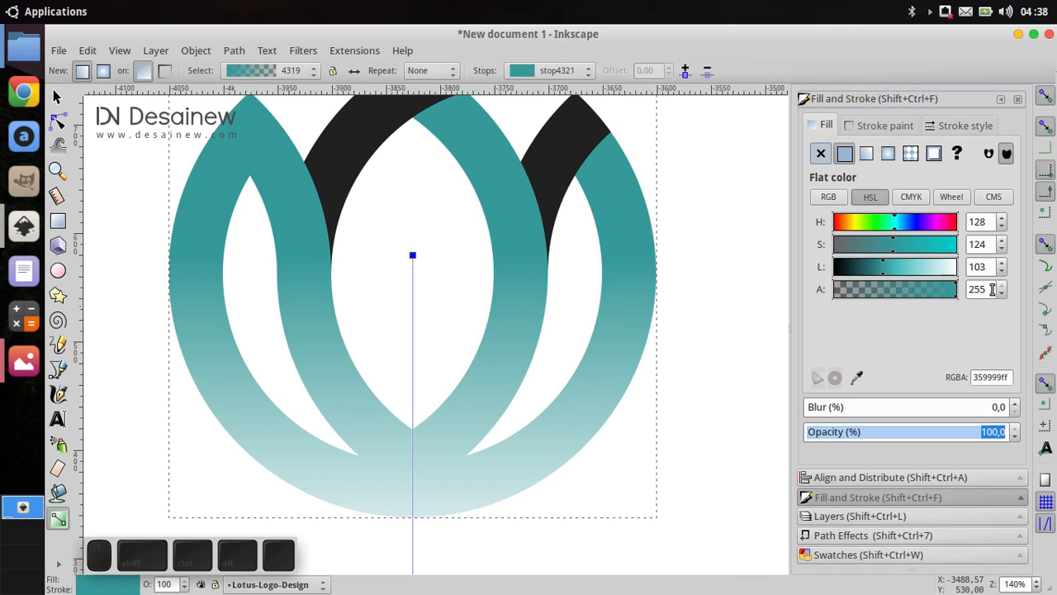
drag(1001, 379, 903, 379)
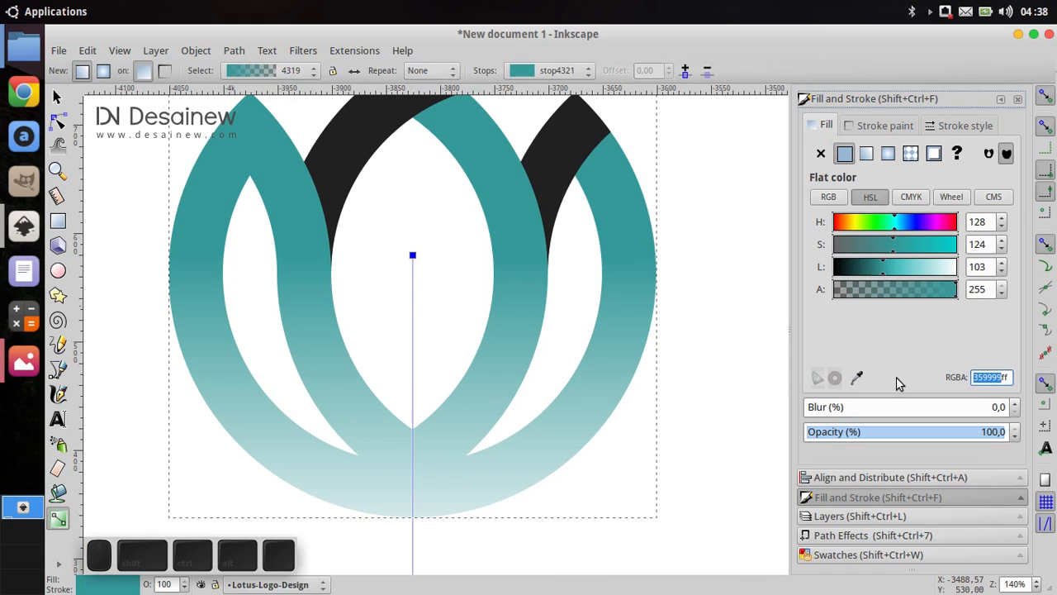
text(e92)
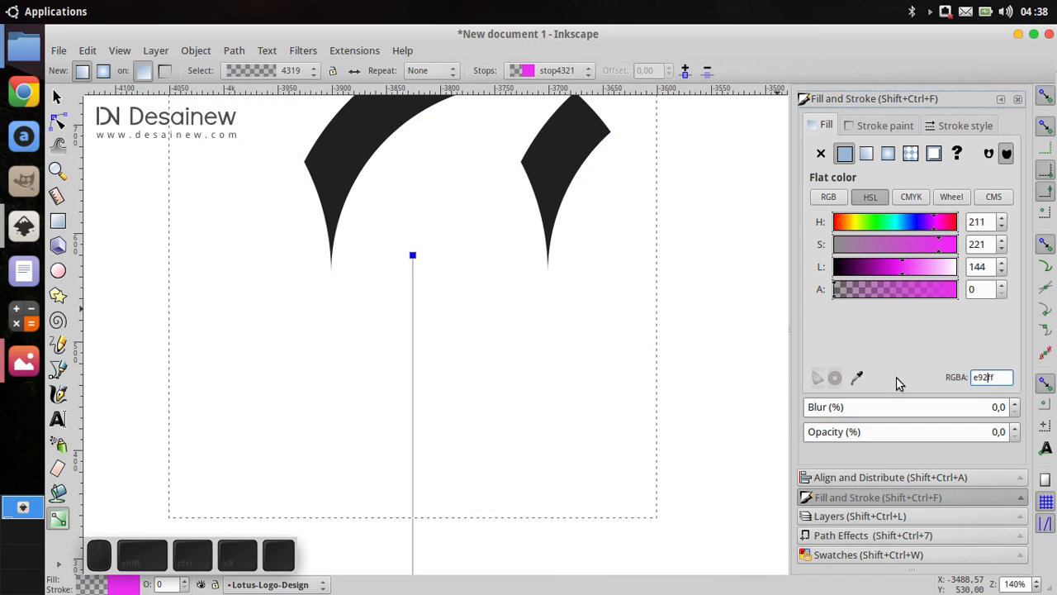
text(16)
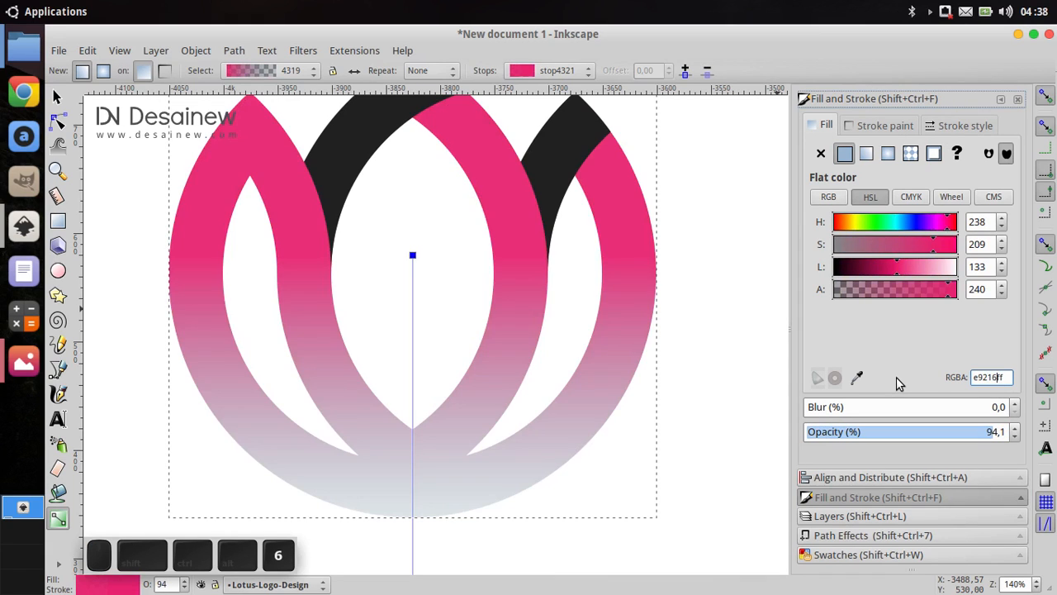
text(5)
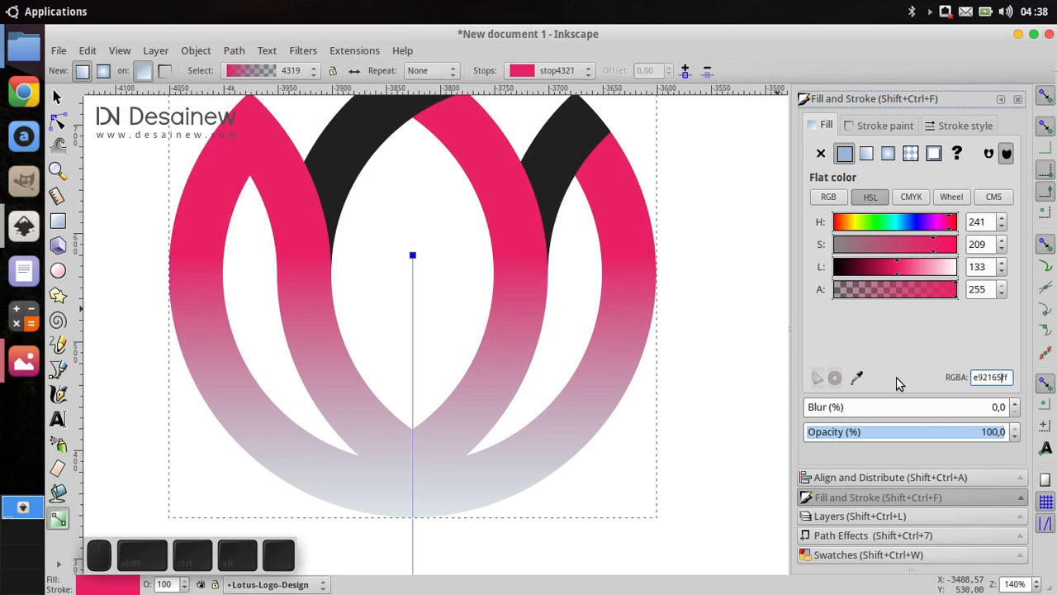
- Set the lower end stop of the merged petal shape's gradient to the RGBA colour ffae35ff
drag(355, 477, 385, 342)
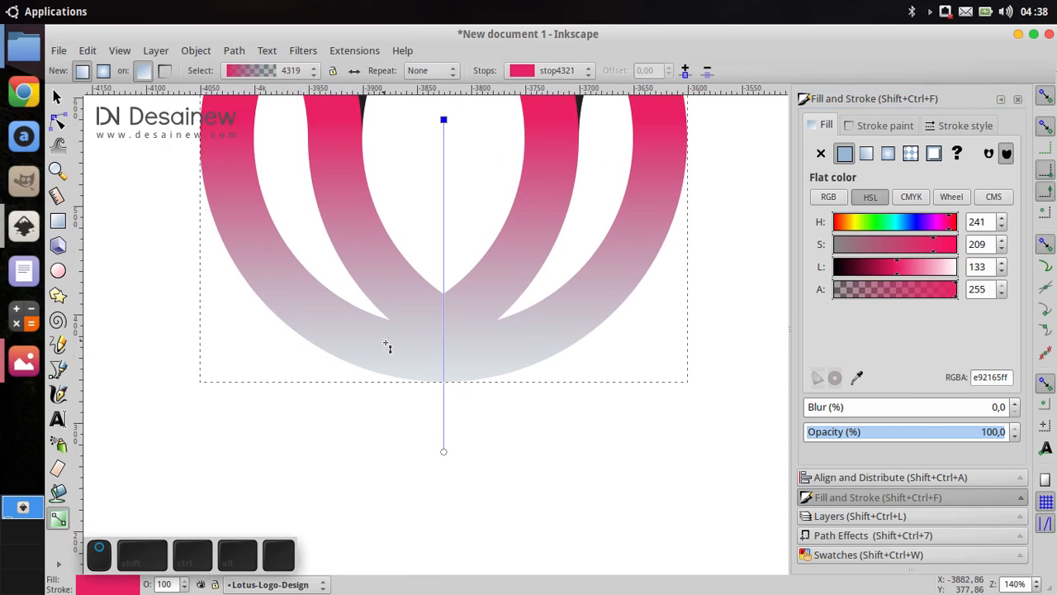
click(445, 453)
click(444, 453)
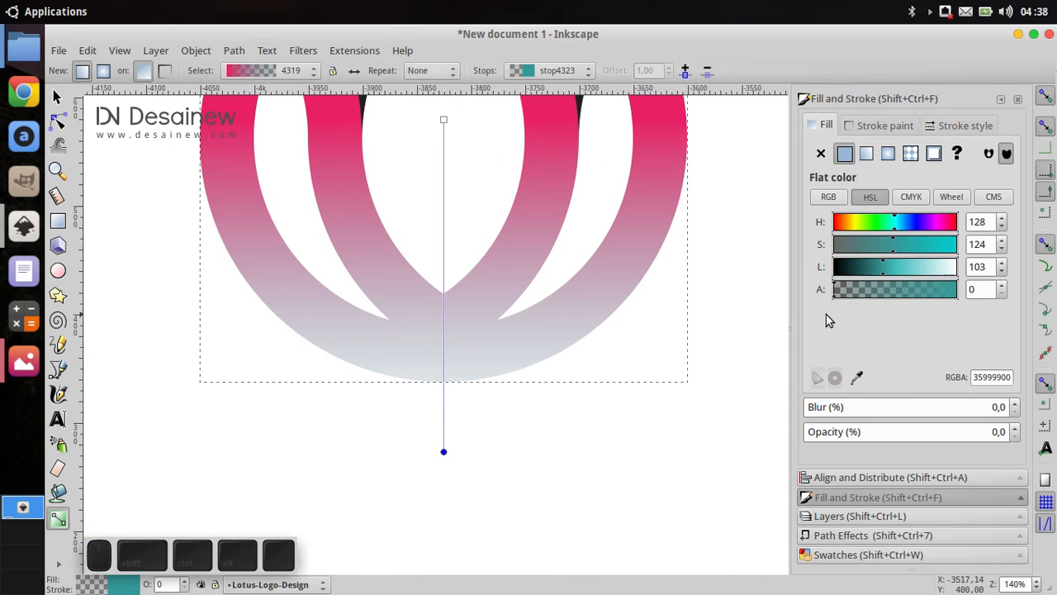
click(1002, 376)
key(ctrl+a)
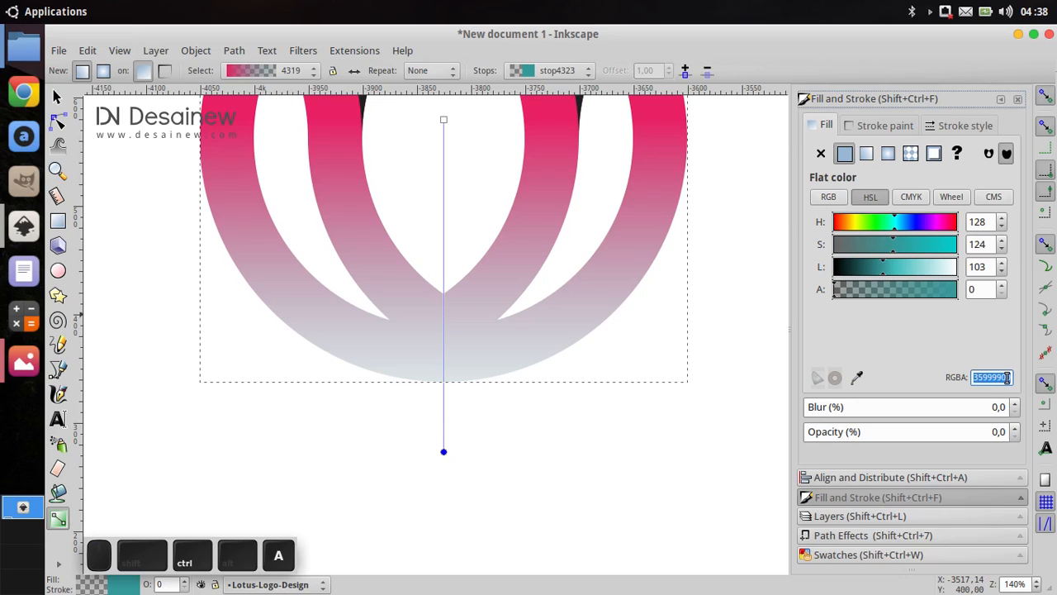
text(ff)
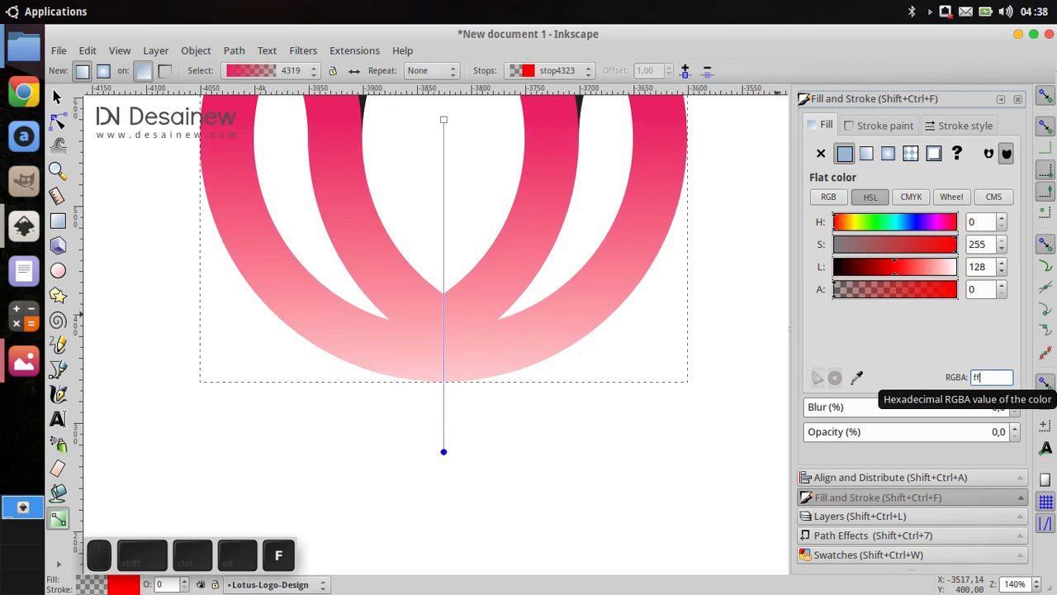
text(ae)
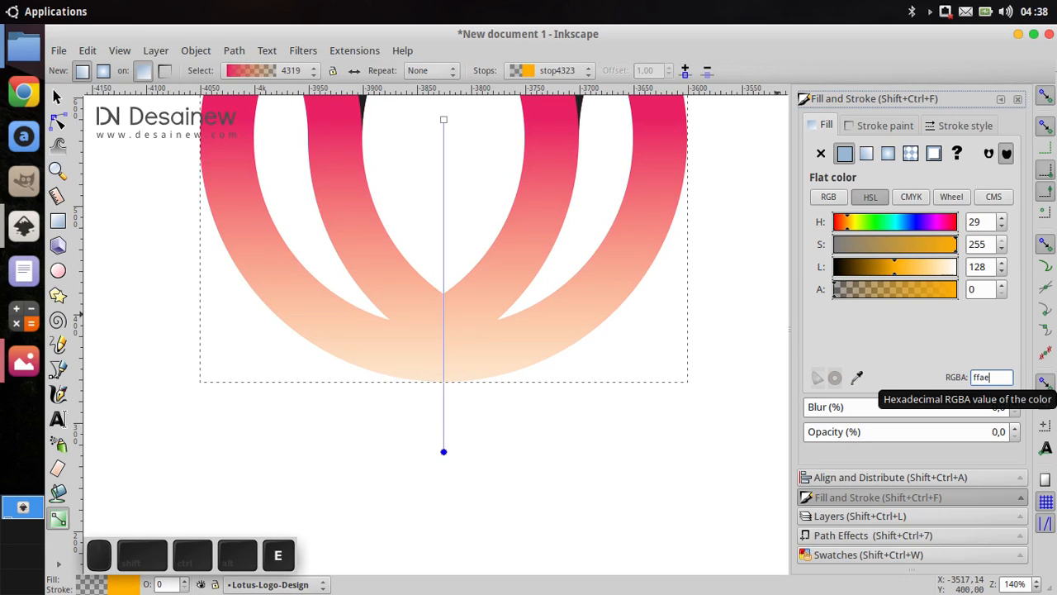
text(35)
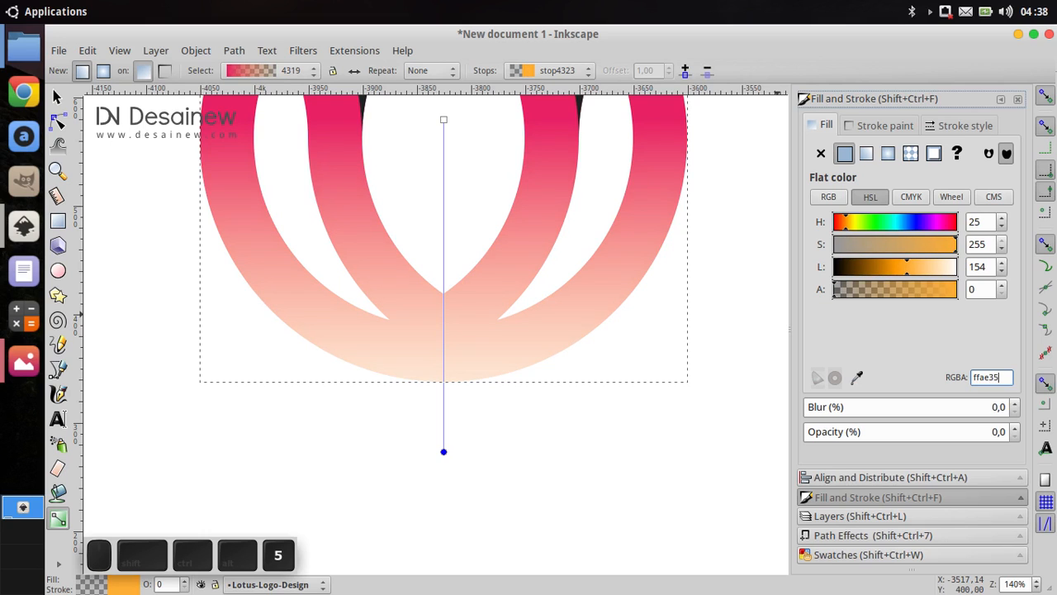
text(ff)
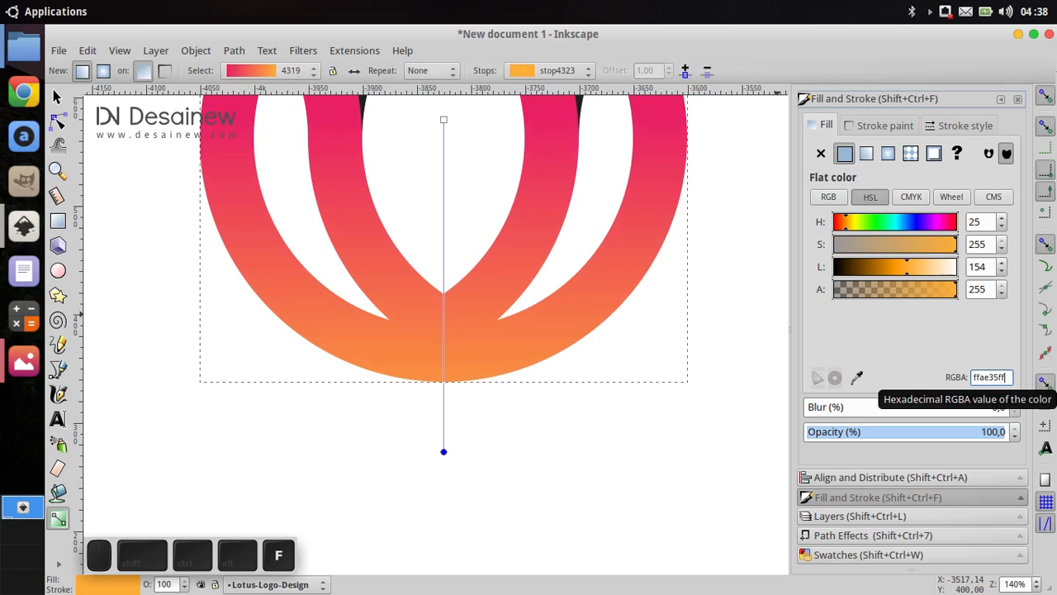
- Shorten the petal gradient by moving its lower end closer to the logo's base and its upper start slightly downward
scroll(590, 349, down, 2)
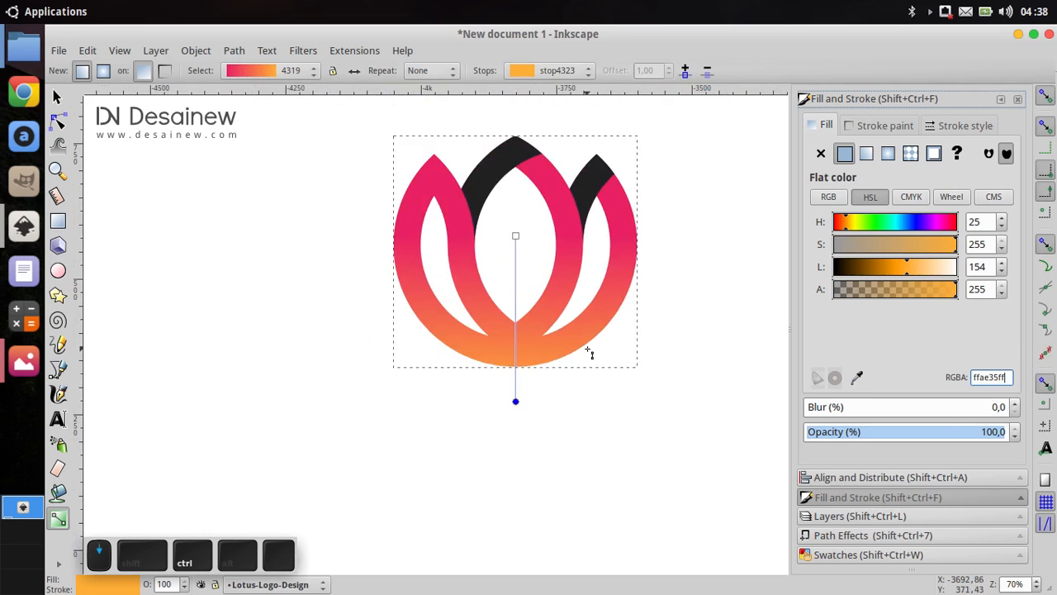
scroll(590, 352, up, 2)
drag(484, 352, 486, 339)
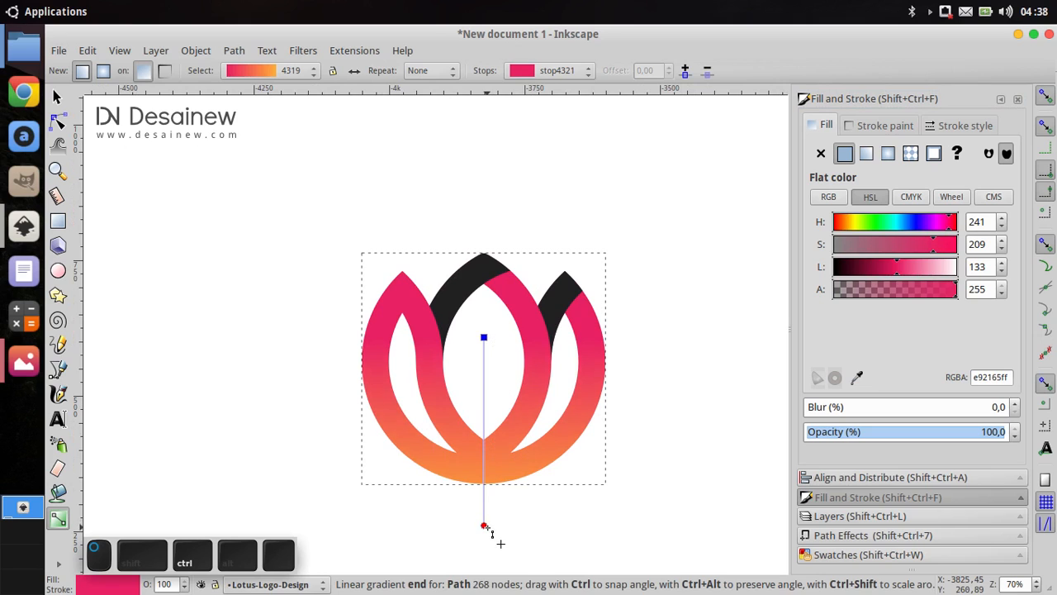
drag(485, 520, 484, 508)
mouse_move(485, 338)
mouse_down()
mouse_move(485, 354)
mouse_move(486, 343)
mouse_up()
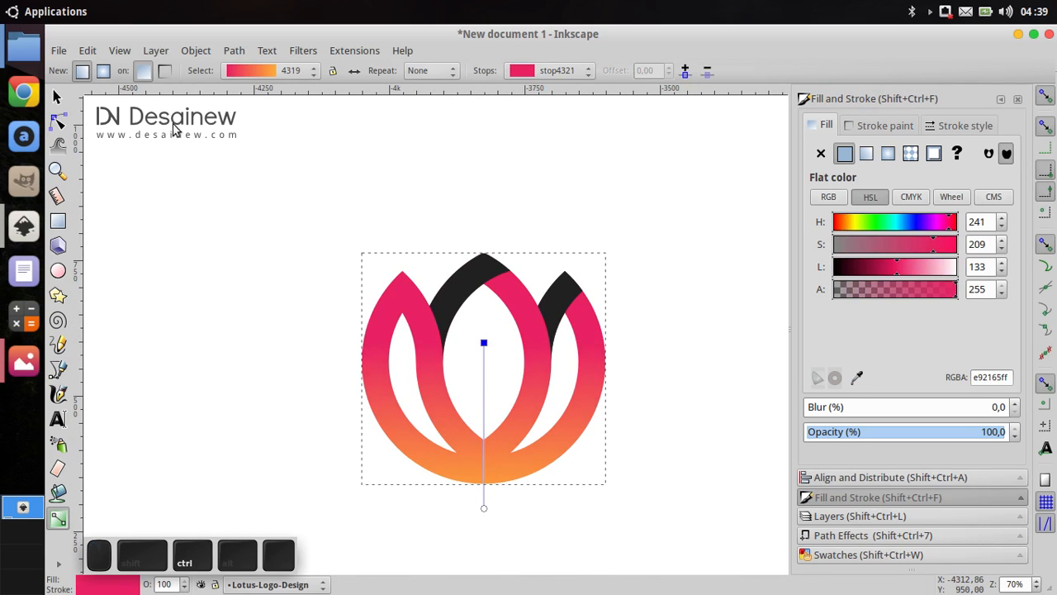
- Give the central petal's black piece a diagonal linear gradient fading to transparent near the tip, with its dark start inside the left petal
click(57, 97)
click(283, 316)
ctrl+scroll(413, 303, up, 2)
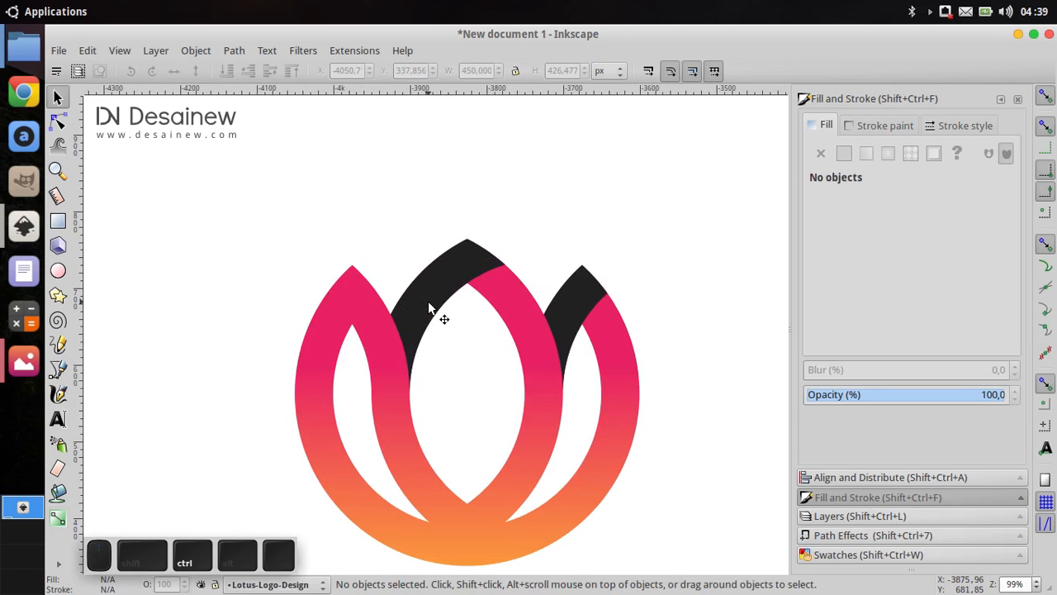
click(429, 309)
scroll(447, 309, down, 1)
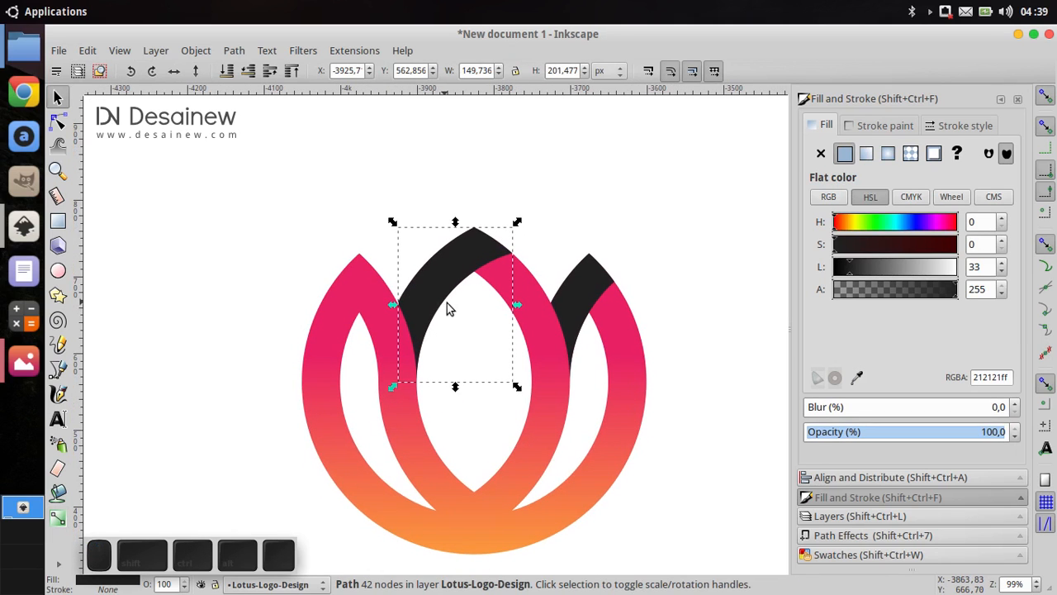
click(54, 522)
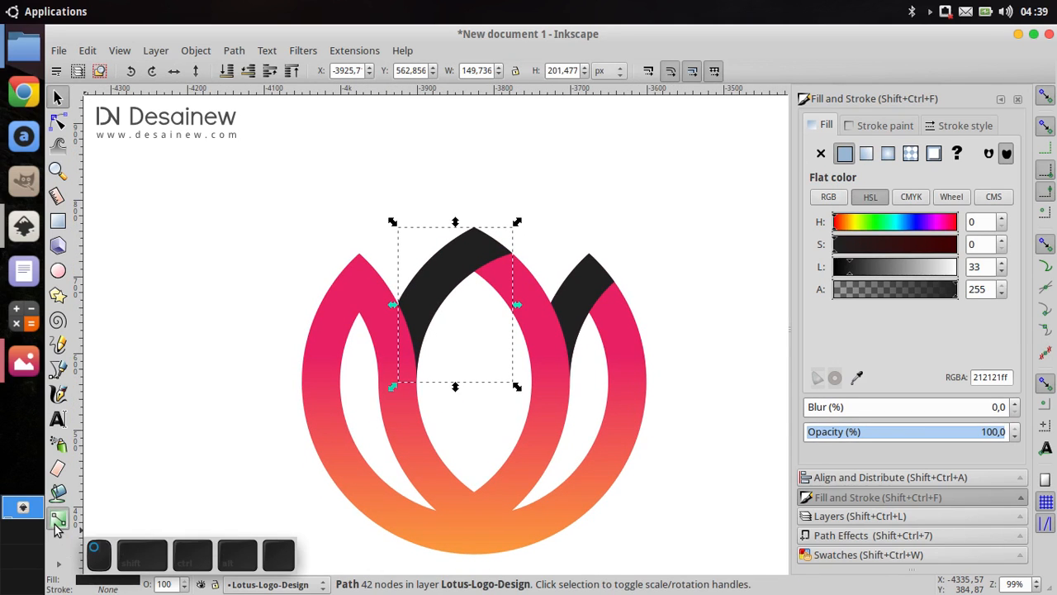
drag(416, 322, 457, 268)
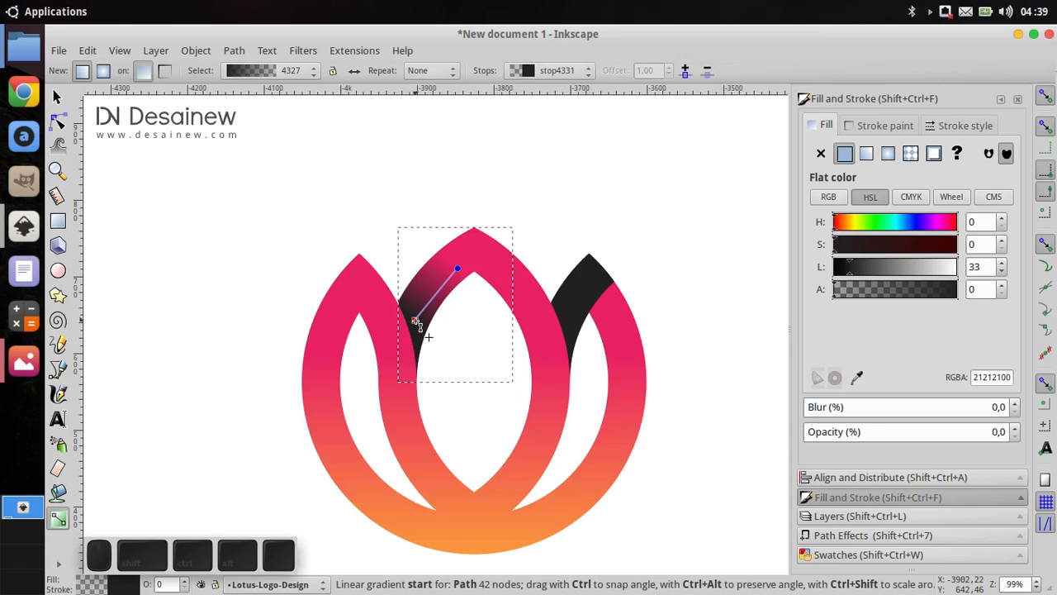
drag(416, 322, 356, 344)
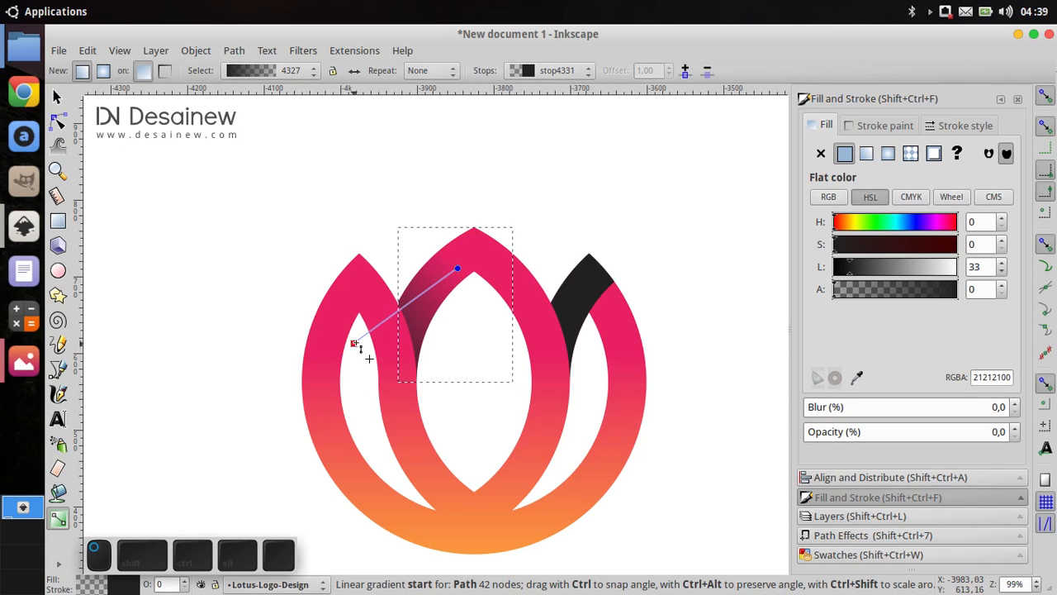
- Apply a diagonal dark-to-transparent gradient to the right petal's black piece, starting on the central petal's edge, and deselect it
click(574, 316)
drag(574, 316, 543, 333)
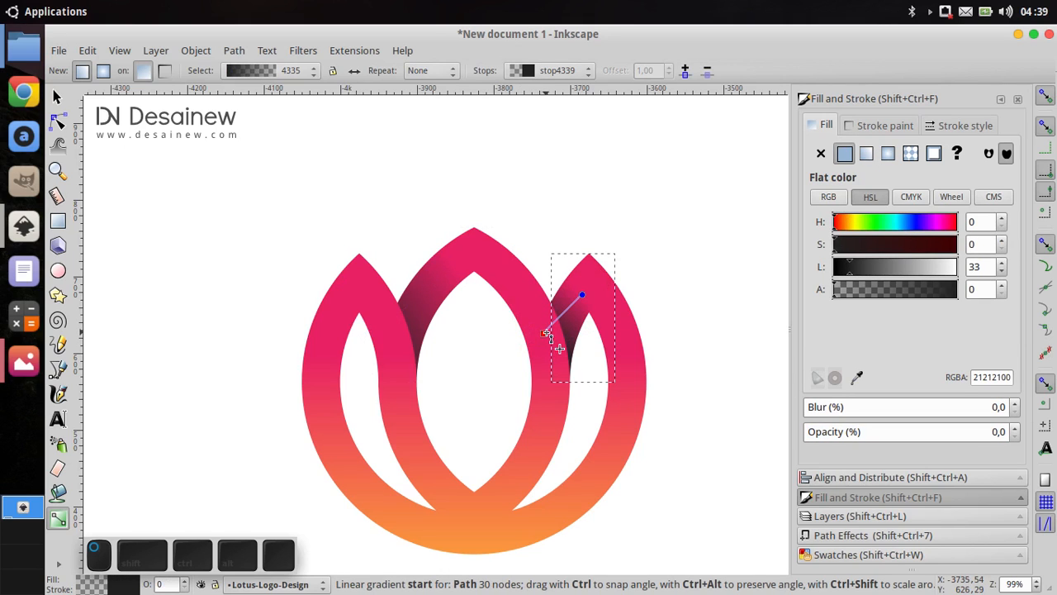
click(57, 97)
click(379, 373)
scroll(361, 337, down, 1)
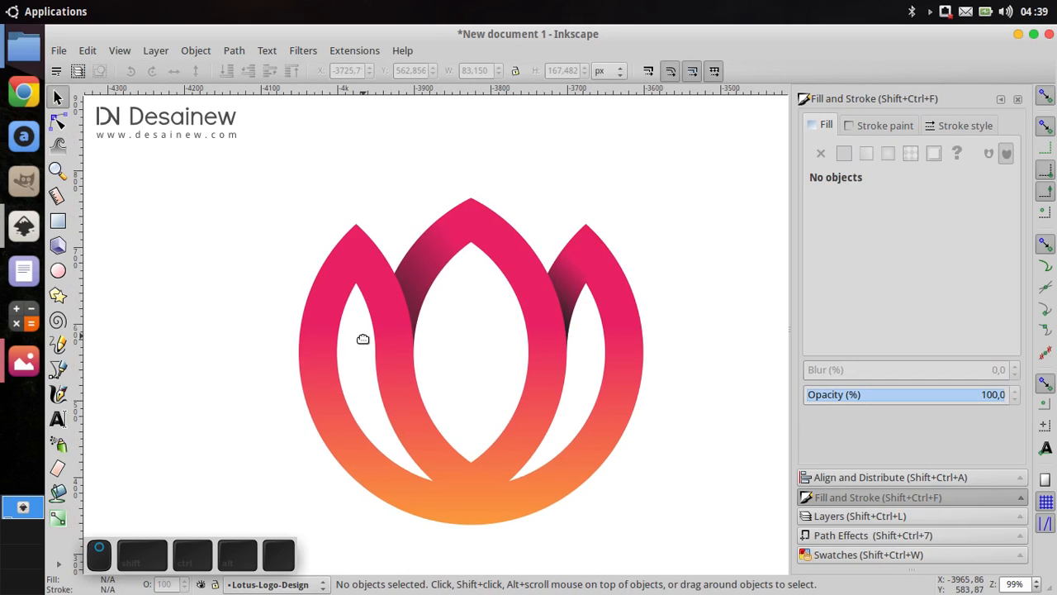
scroll(524, 409, down, 1)
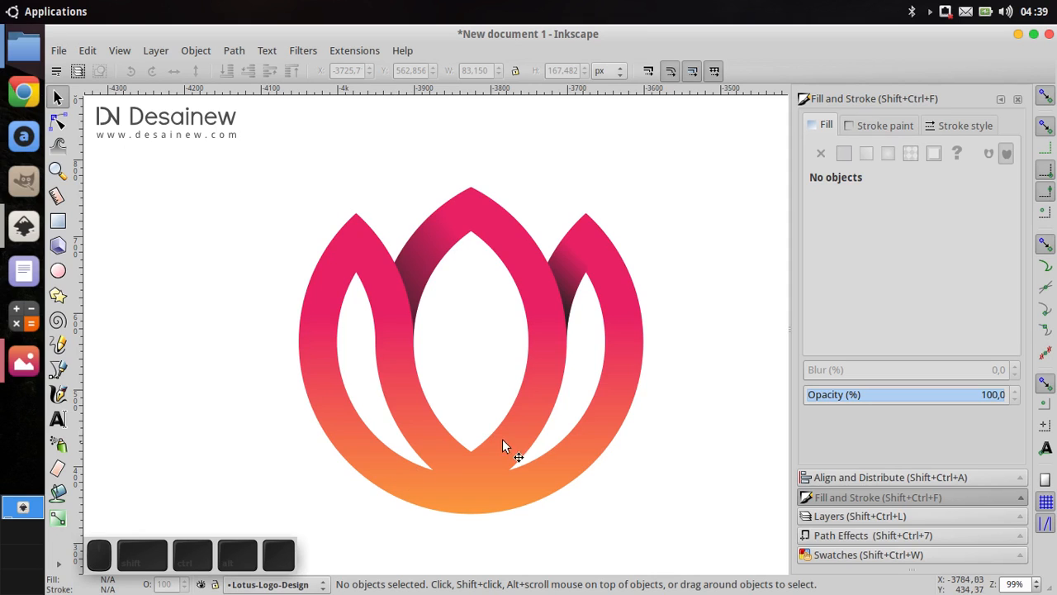
drag(548, 422, 546, 409)
drag(619, 424, 612, 422)
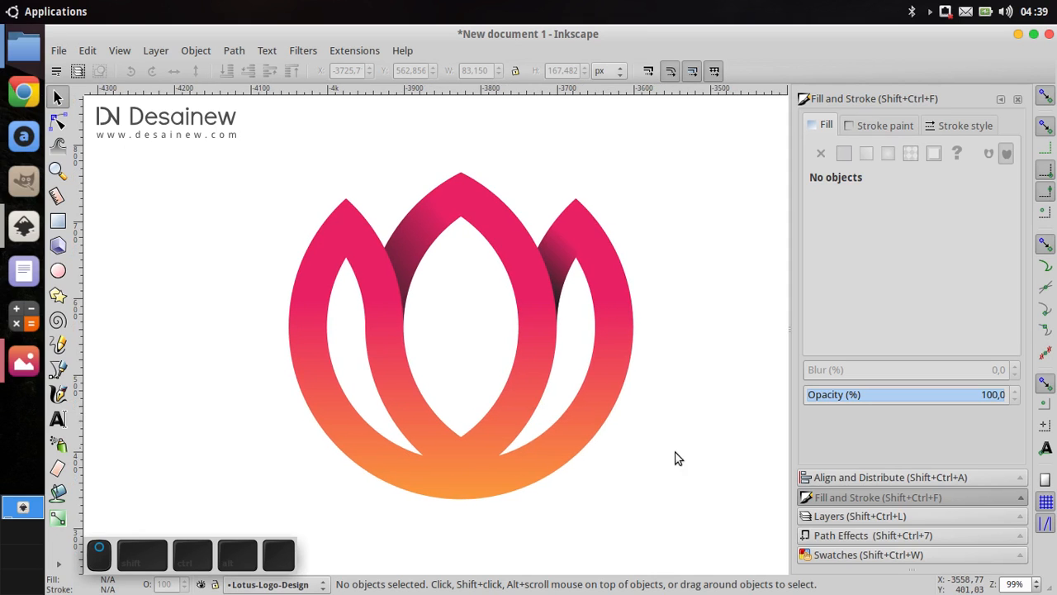
- Make the Circular-Grid layer visible and lock the Lotus-Logo-Design layer
click(844, 517)
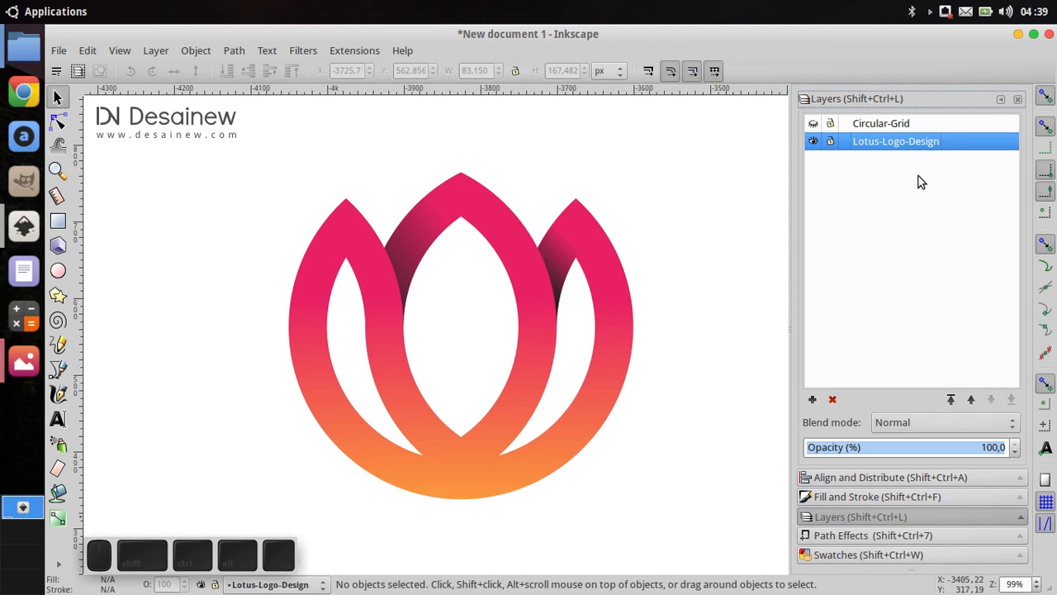
click(813, 124)
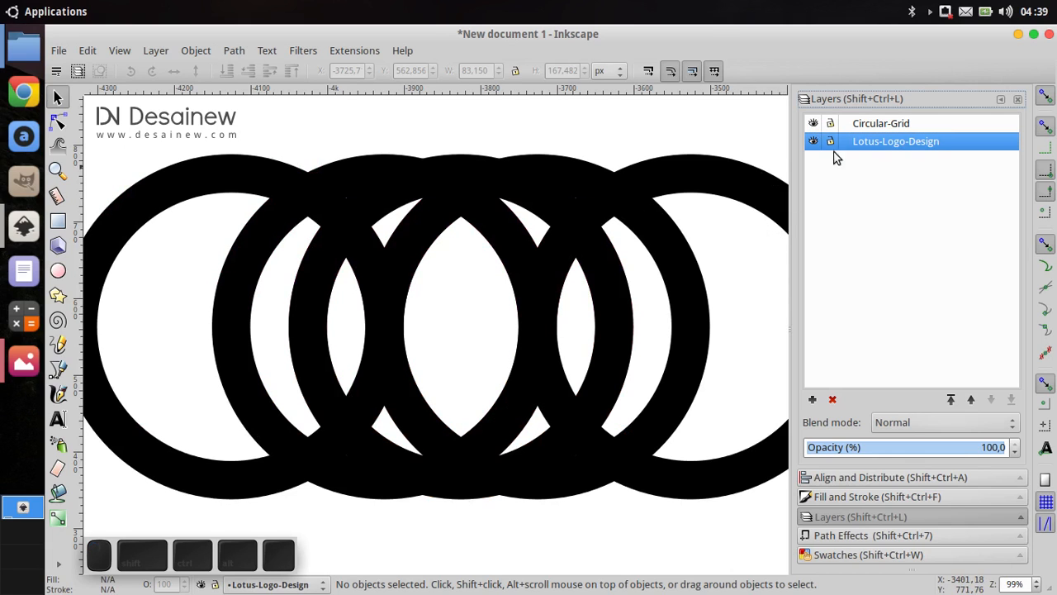
scroll(452, 230, down, 2)
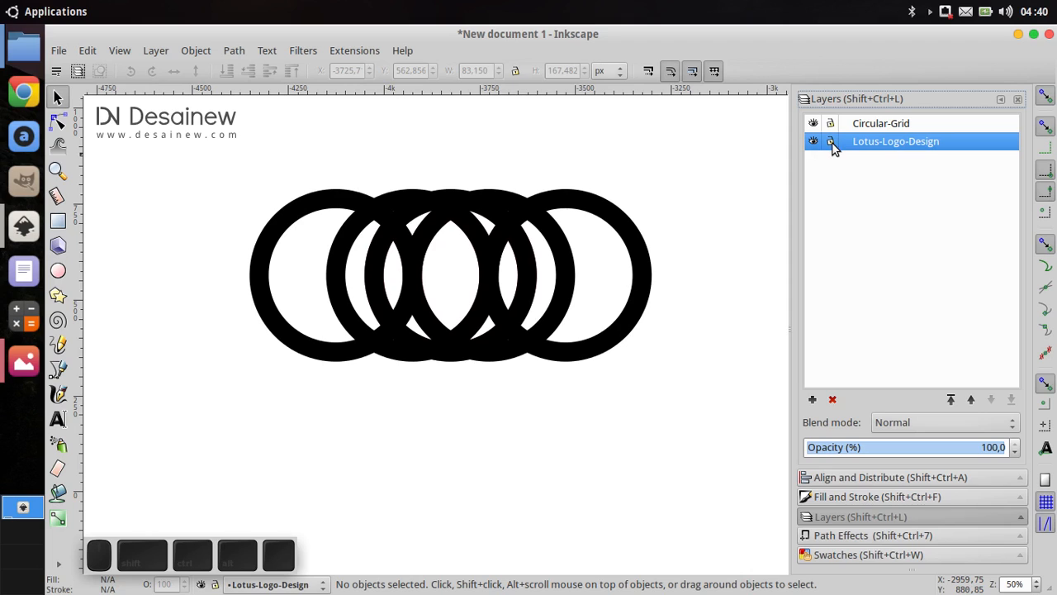
click(831, 141)
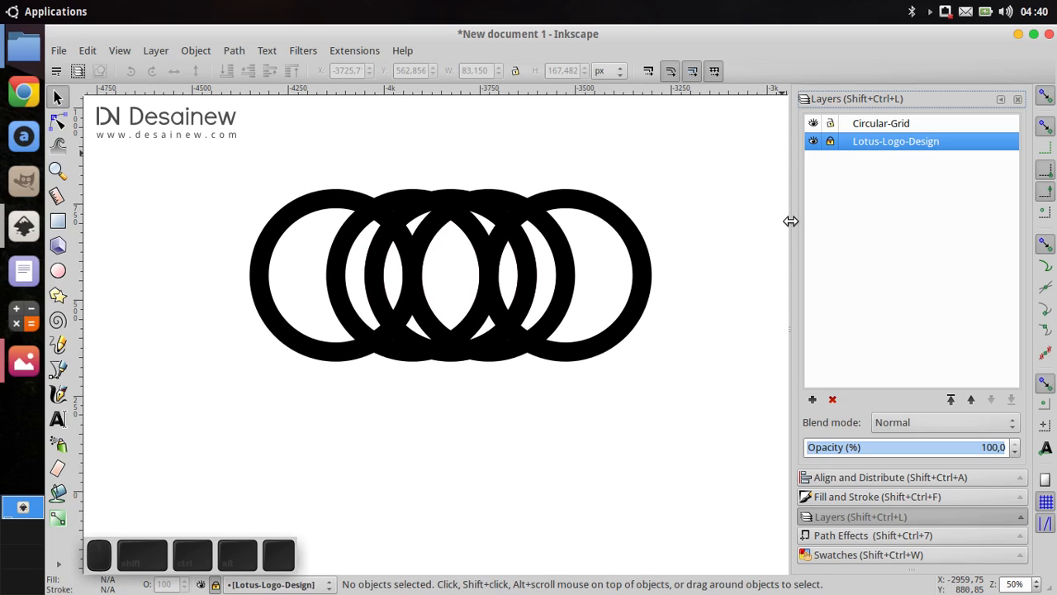
- Select all five rings on the Circular-Grid layer, remove their fill and give them a flat stroke colour
click(883, 128)
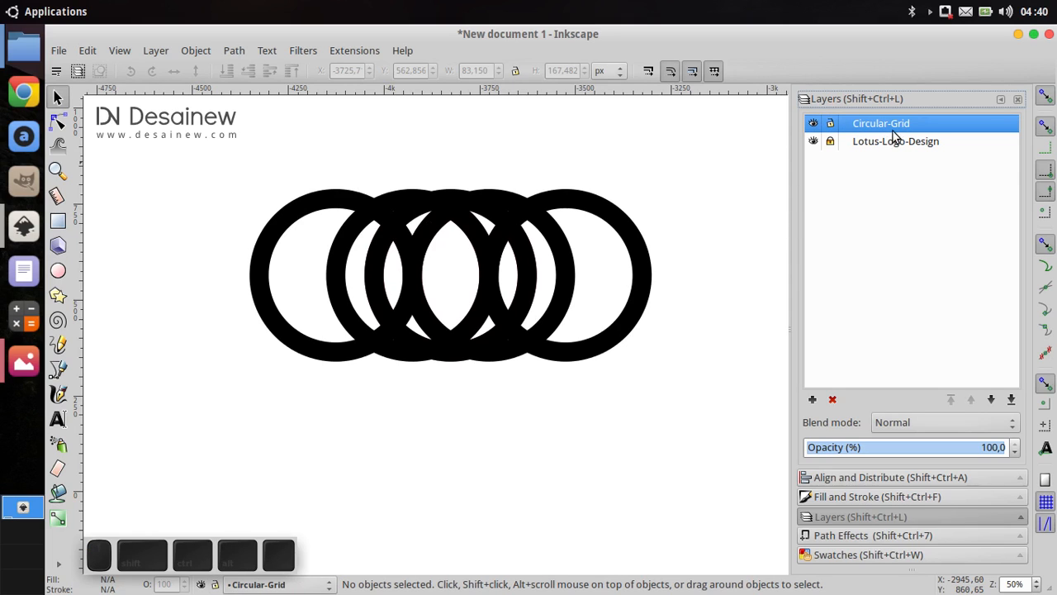
mouse_move(164, 181)
mouse_down()
mouse_move(684, 358)
mouse_move(706, 404)
mouse_up()
click(894, 499)
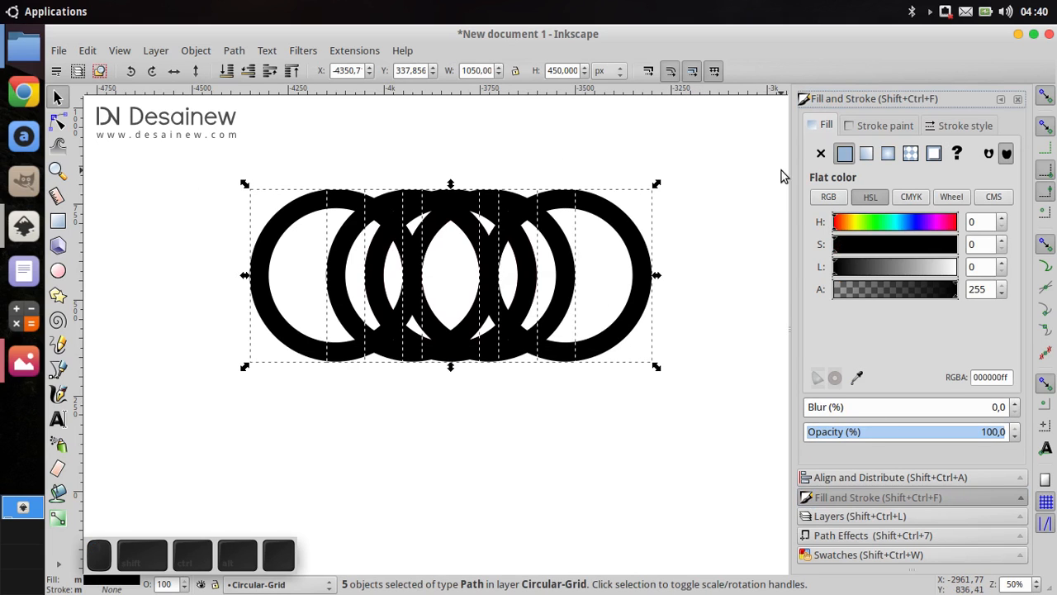
click(821, 154)
click(885, 125)
click(844, 153)
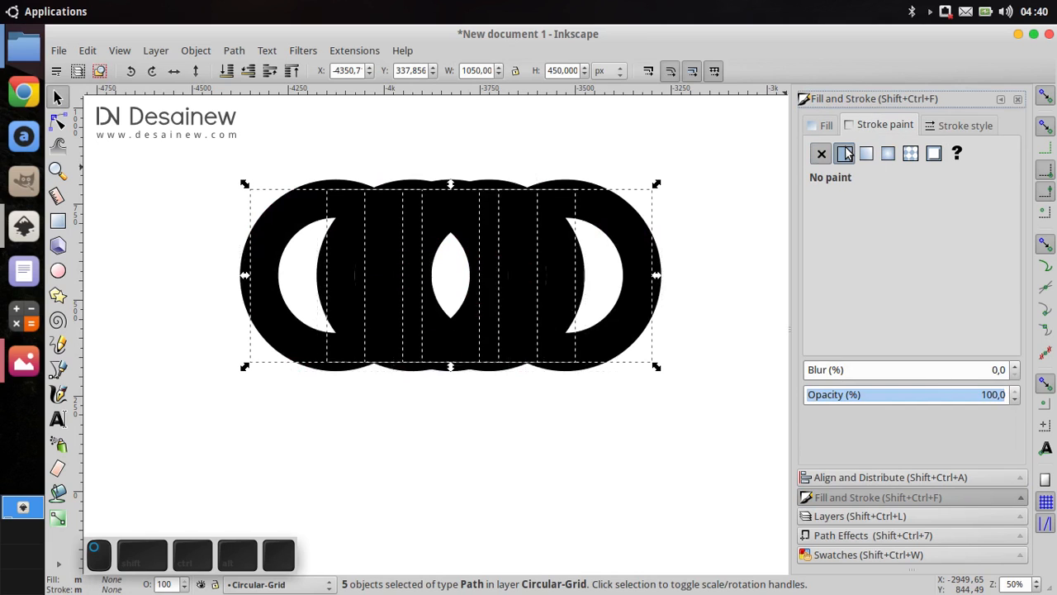
- Set the stroke width of the selected rings to 1,4 px
click(962, 126)
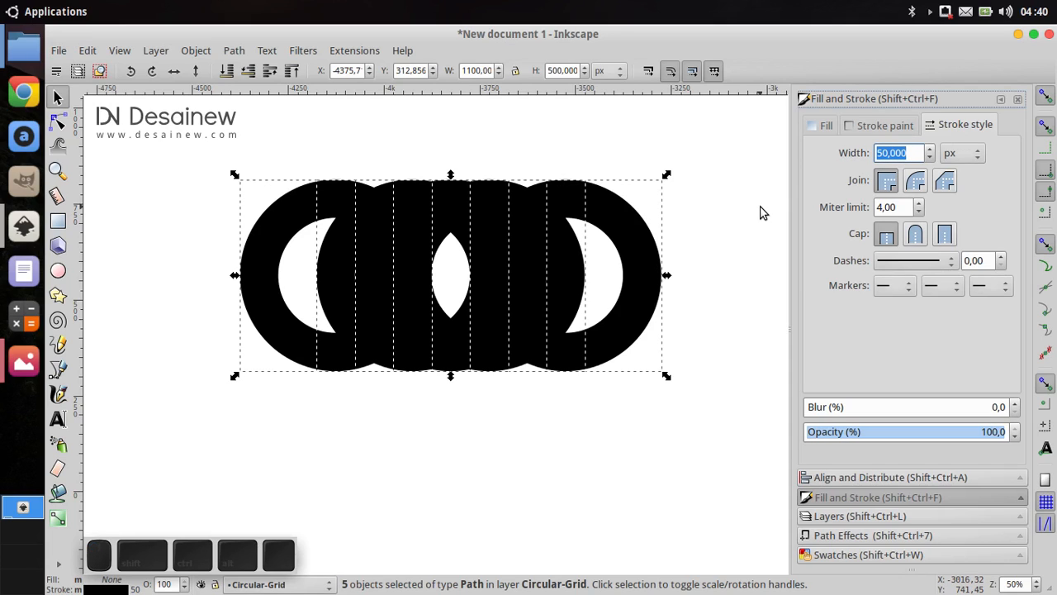
text(1,)
key(BackSpace)
text(,4)
key(Return)
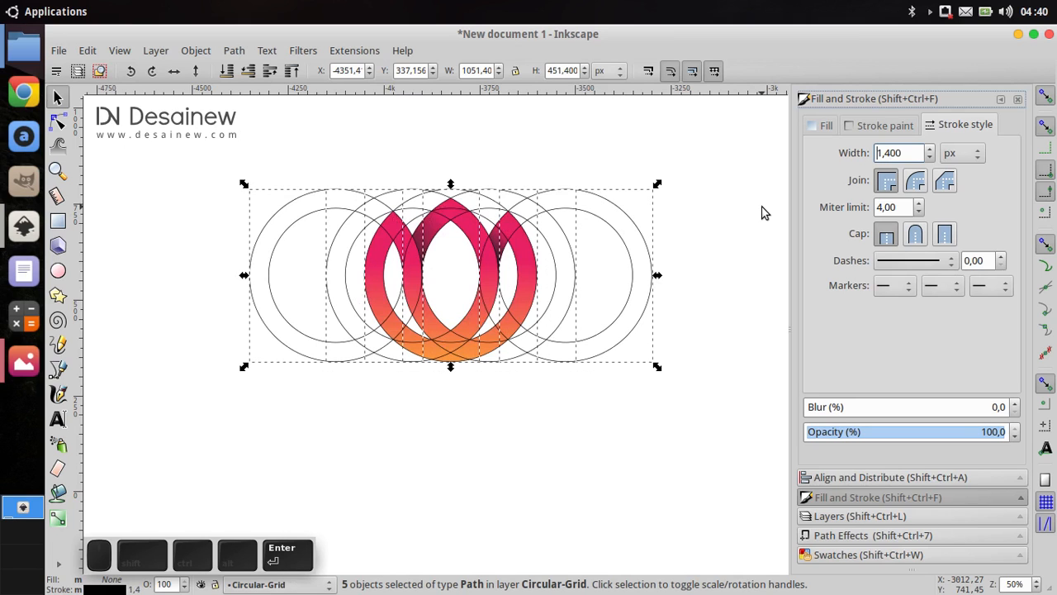
- Try a fine dash pattern on the outlines of the selected rings
click(950, 261)
scroll(917, 488, down, 2)
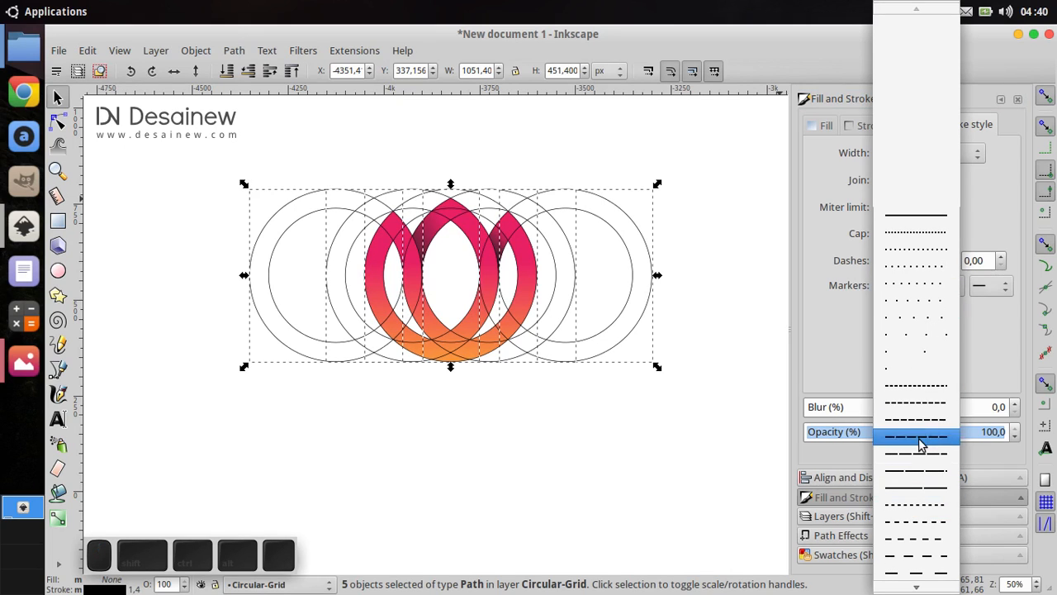
scroll(901, 431, down, 1)
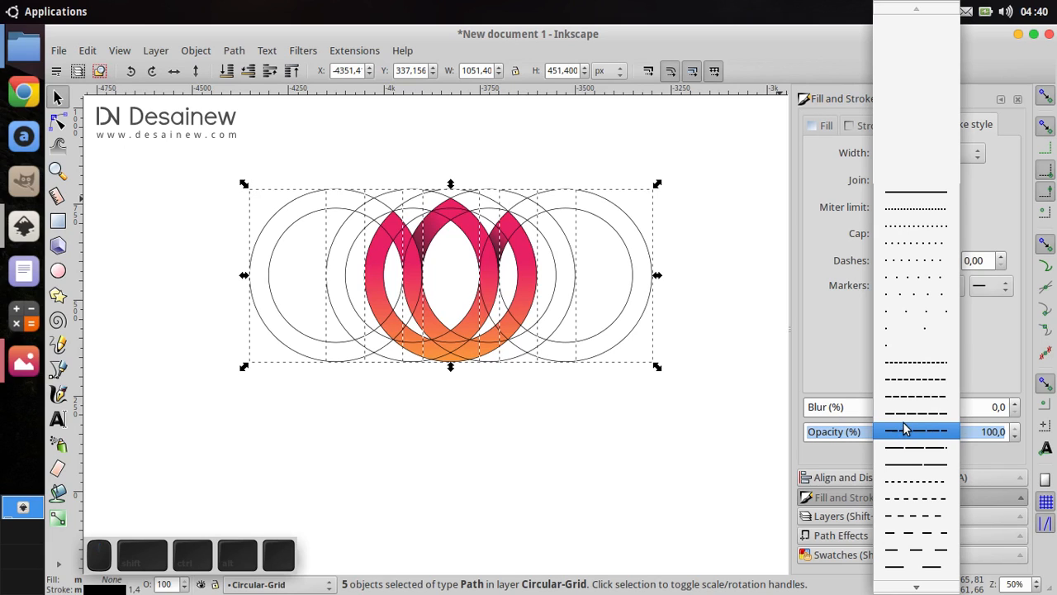
click(922, 487)
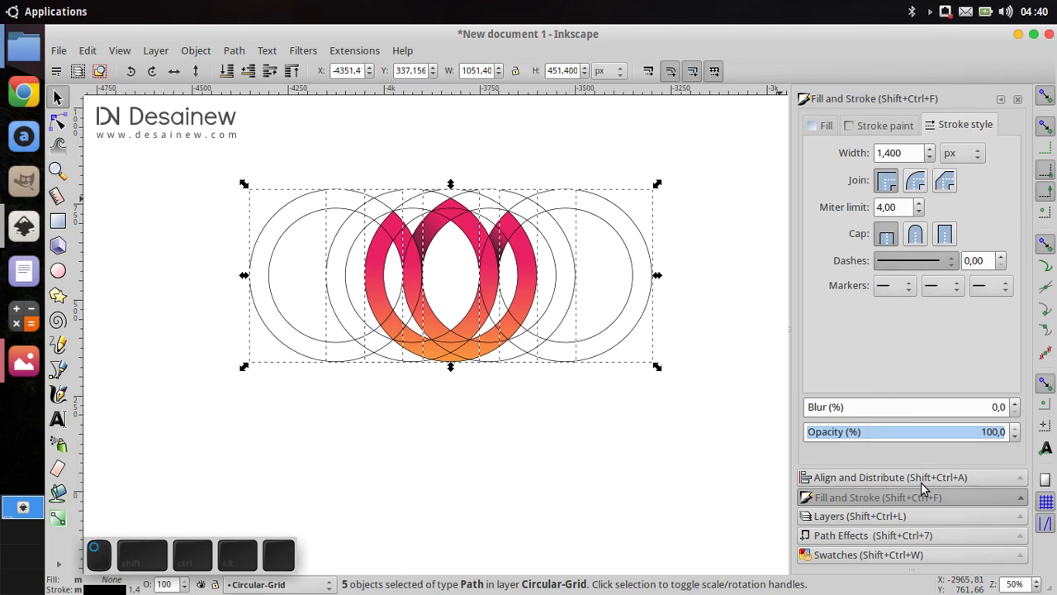
- Apply a dash pattern of closely spaced dashes to the ring outlines, deselect them and minimize the window
click(937, 260)
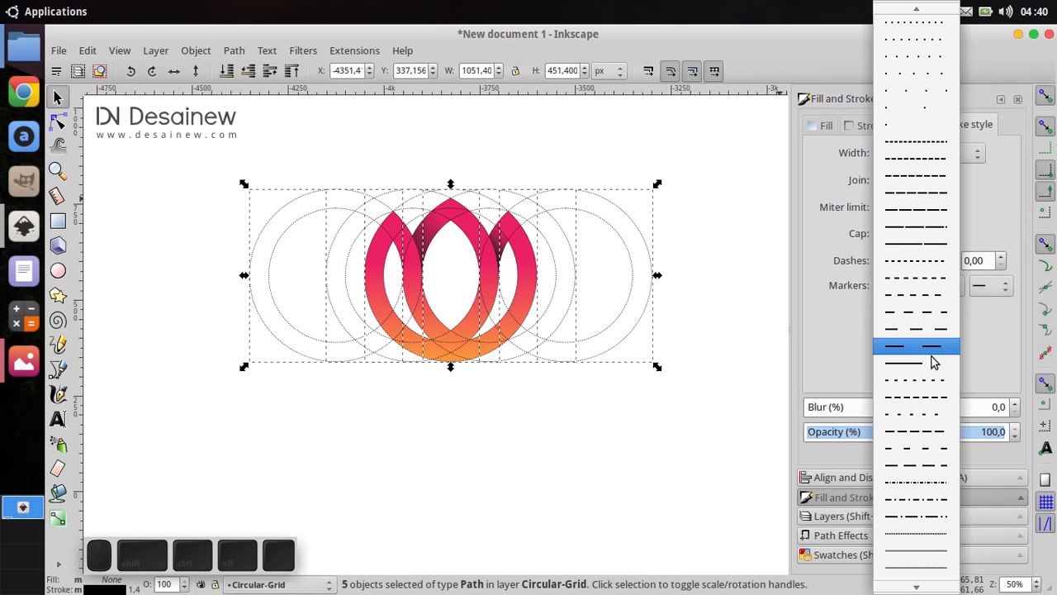
click(932, 399)
click(661, 411)
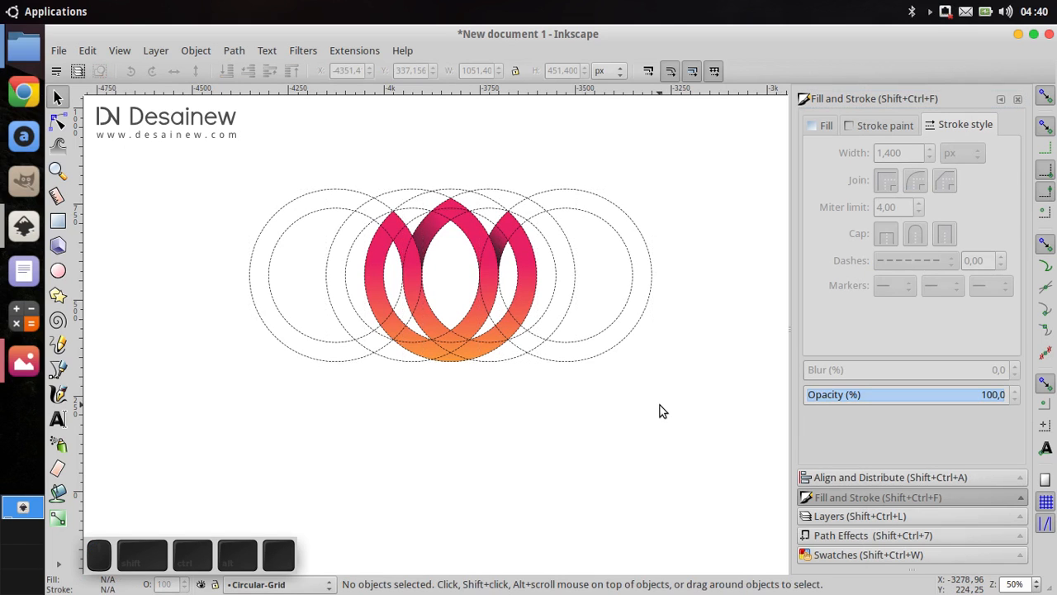
scroll(623, 425, up, 2)
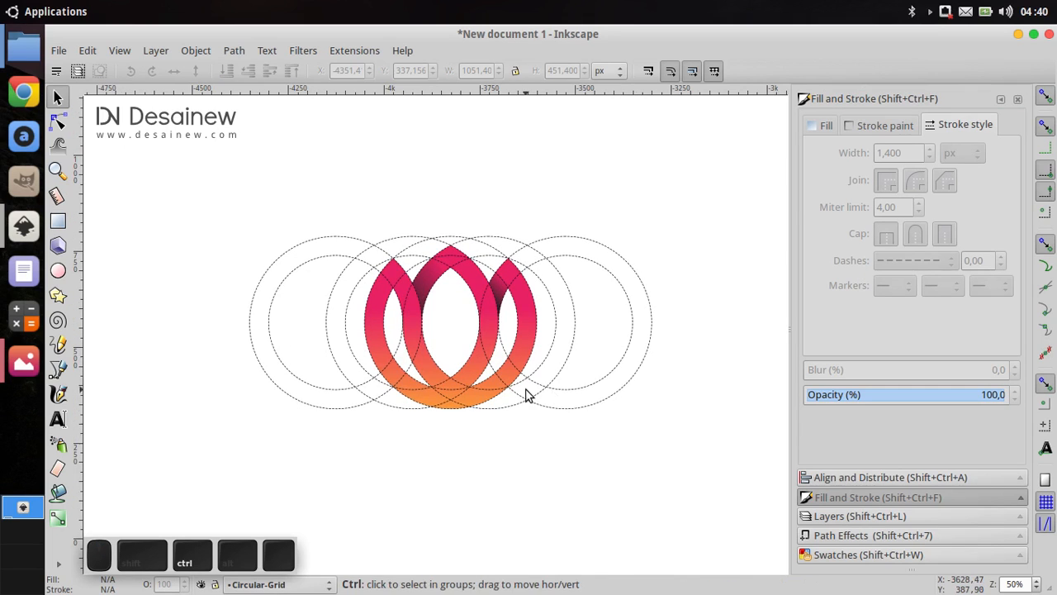
scroll(523, 417, up, 2)
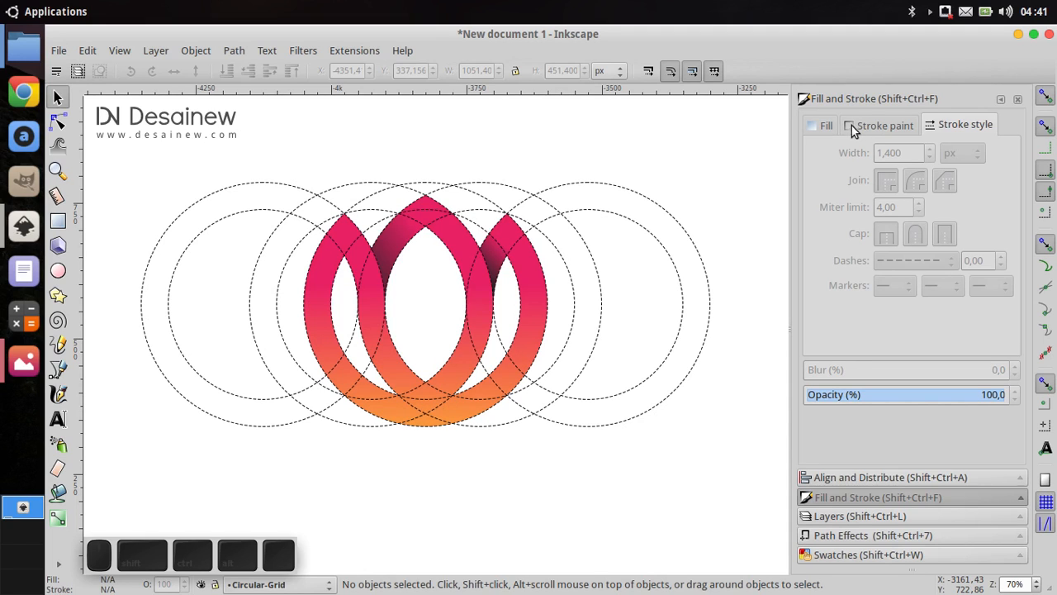
click(1017, 34)
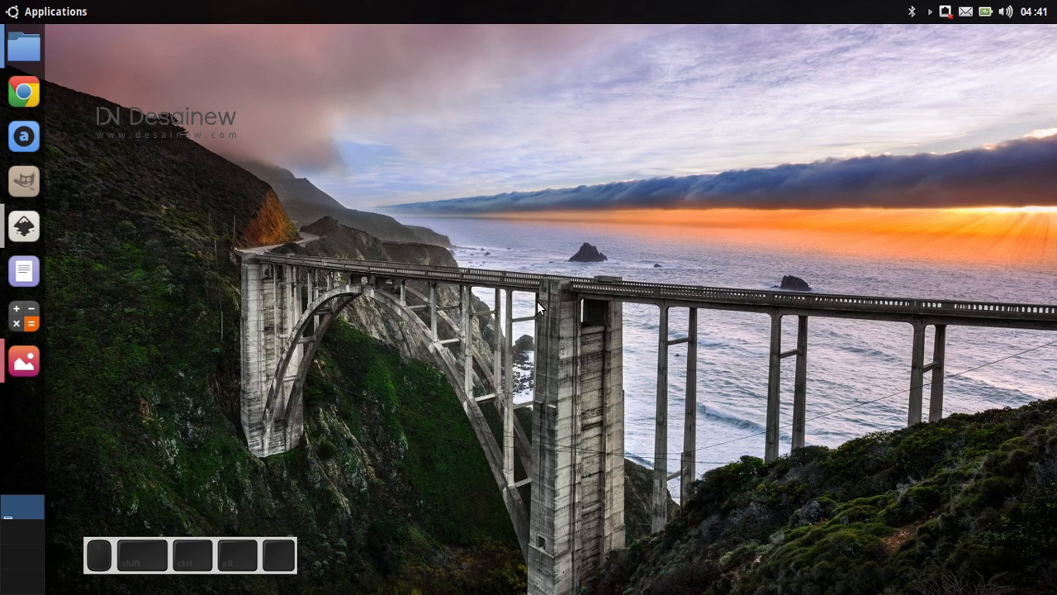